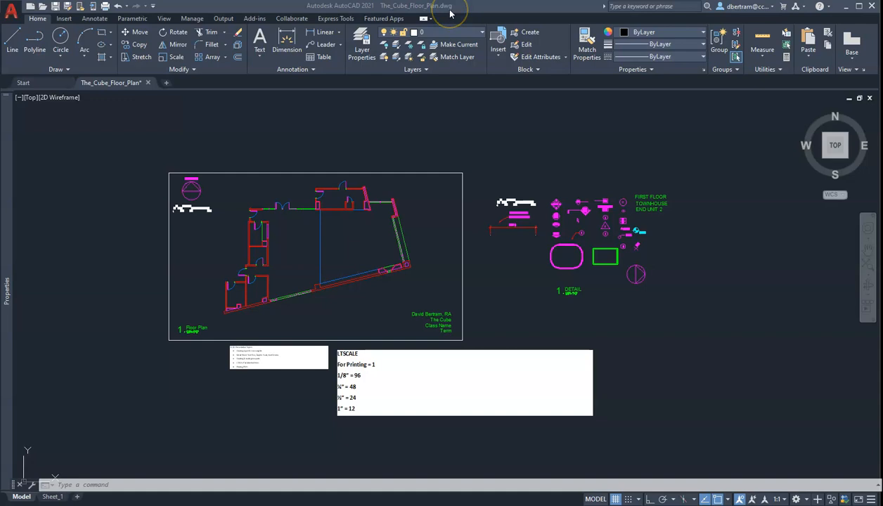
Save the drawing as The_Cube_Floor_Plan.dxf in AutoCAD 2000/LT2000 DXF format and dismiss the version conflict notice
click(16, 19)
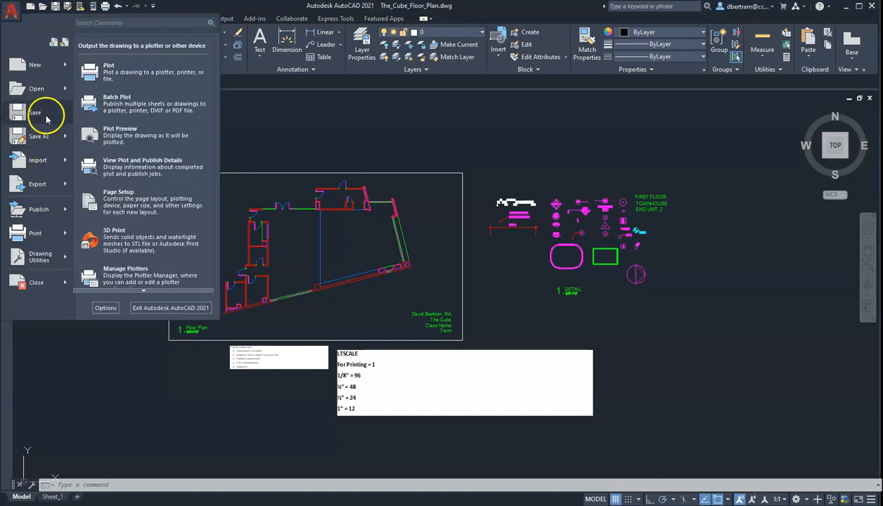
click(36, 137)
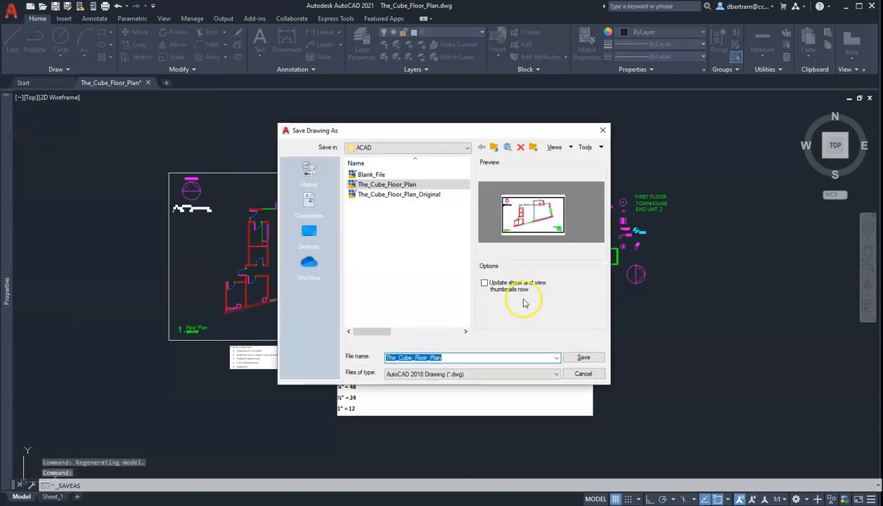
click(504, 374)
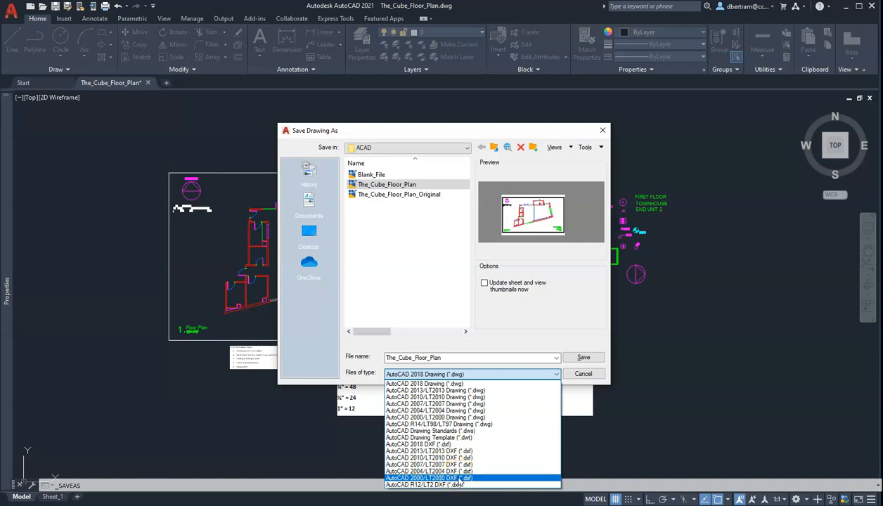
click(459, 479)
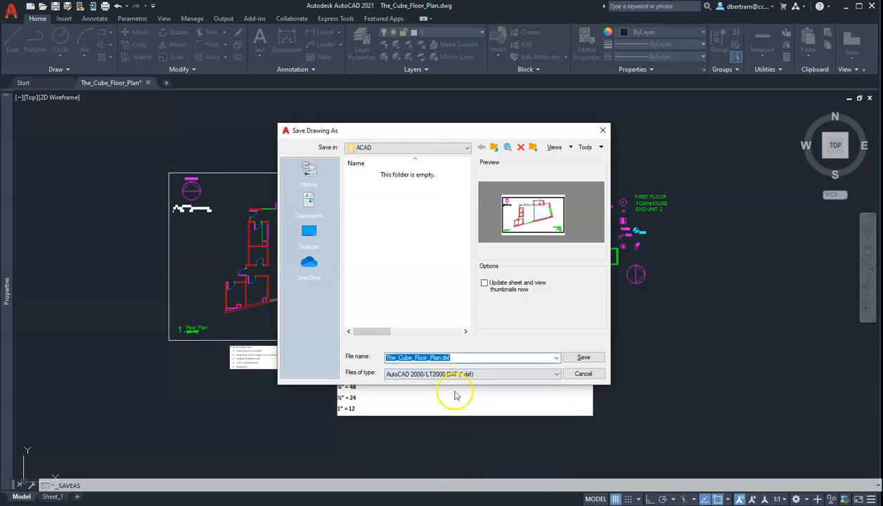
click(578, 359)
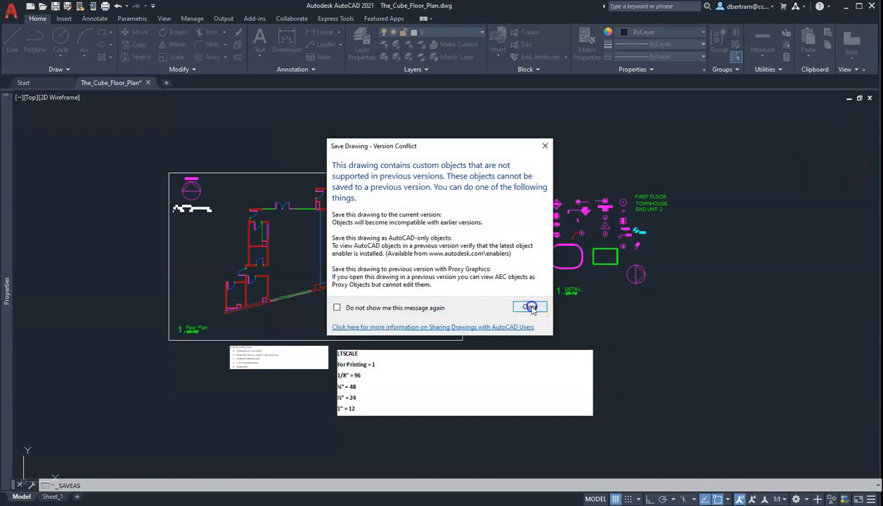
click(585, 360)
click(528, 311)
Erase the detail symbols and text beside the floor plan and the two white note images beneath it
click(484, 158)
click(718, 316)
text(E)
key(Return)
click(584, 457)
click(297, 363)
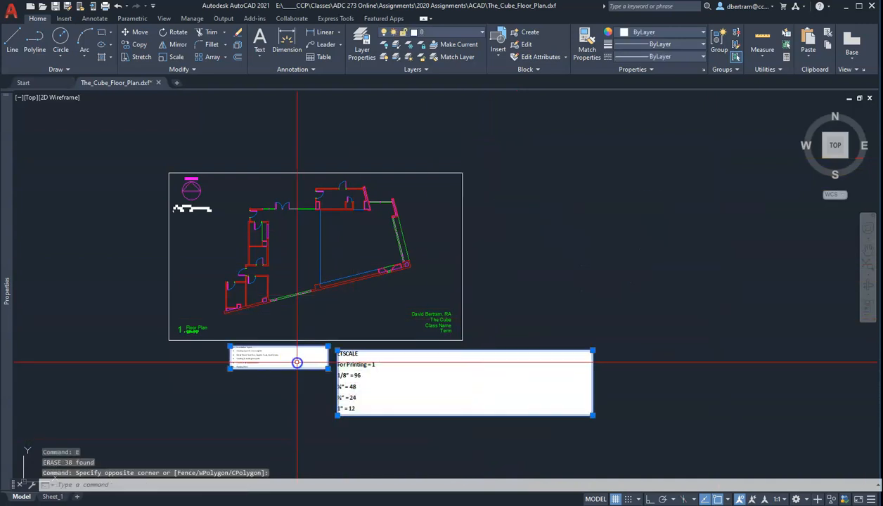
text(E)
key(Return)
Erase the white rectangular border surrounding the floor plan
click(329, 358)
click(307, 325)
text(E)
key(Return)
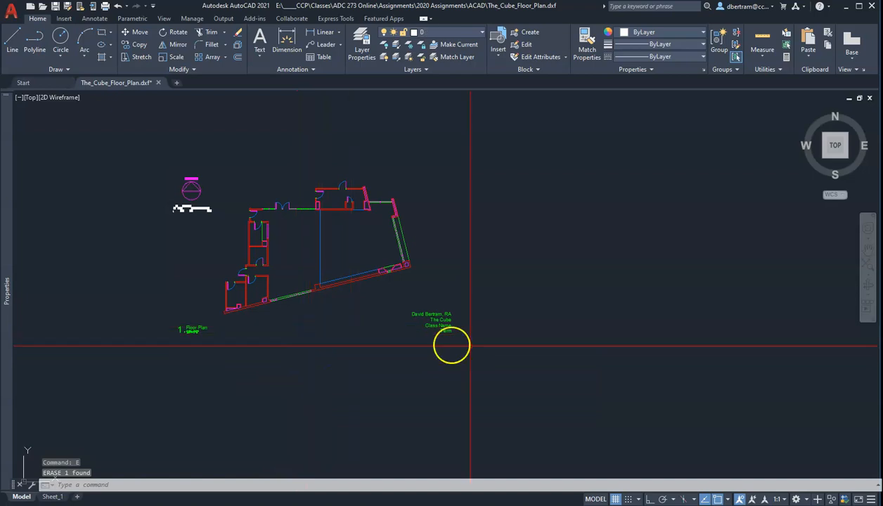
scroll(565, 359, down, 2)
scroll(360, 328, up, 4)
drag(410, 345, 412, 379)
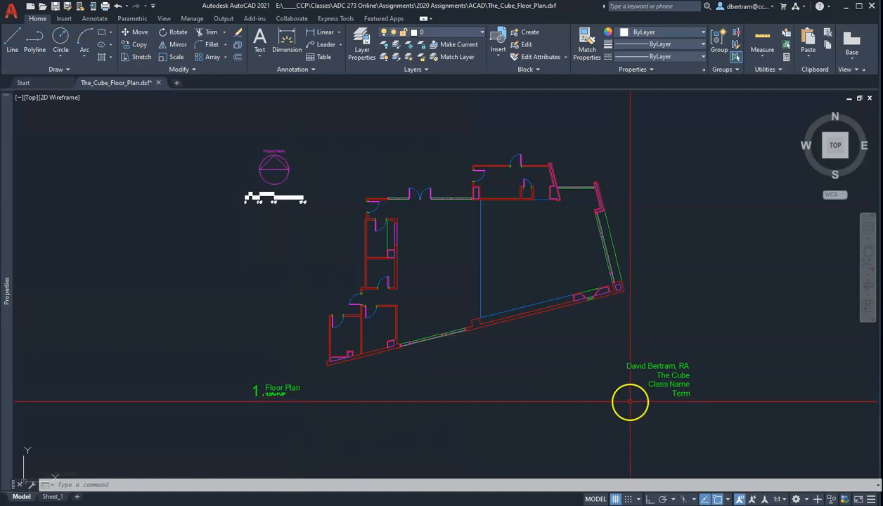
drag(548, 391, 530, 405)
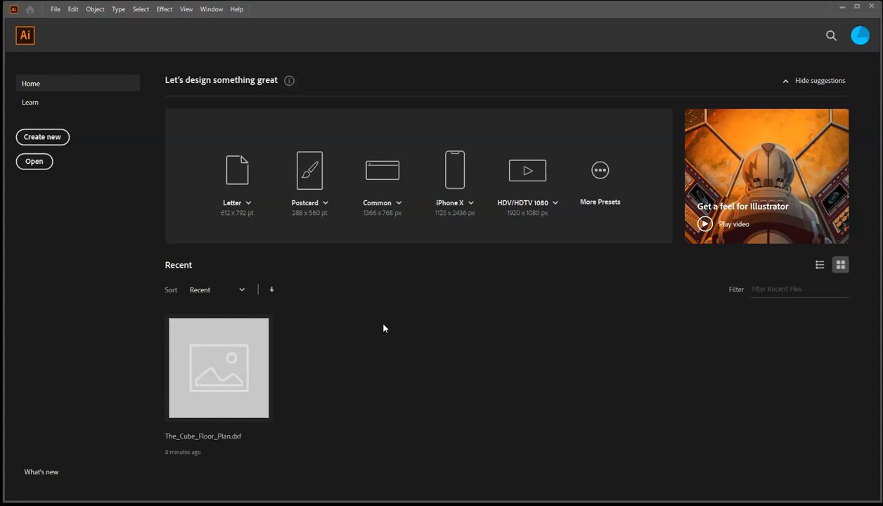
Open The_Cube_Floor_Plan DXF from the Desktop in Illustrator, importing the Model layout with Scale to Fit Artboard
click(55, 10)
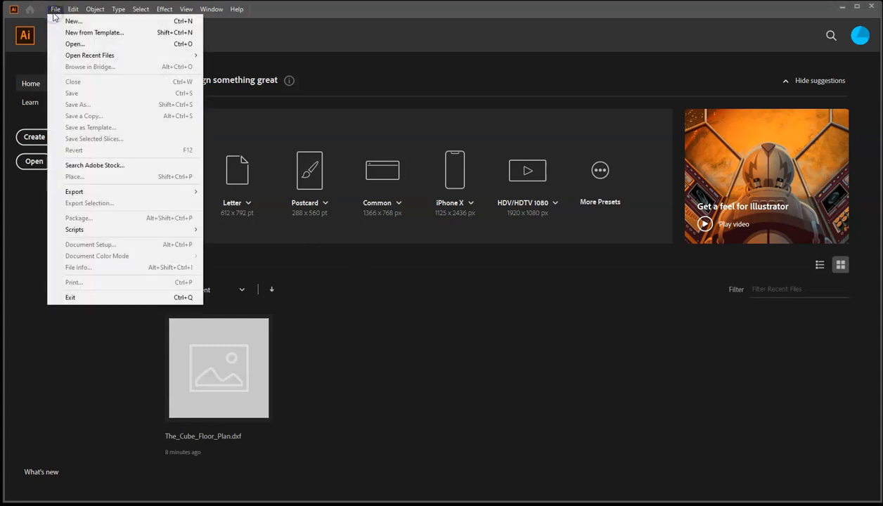
click(70, 44)
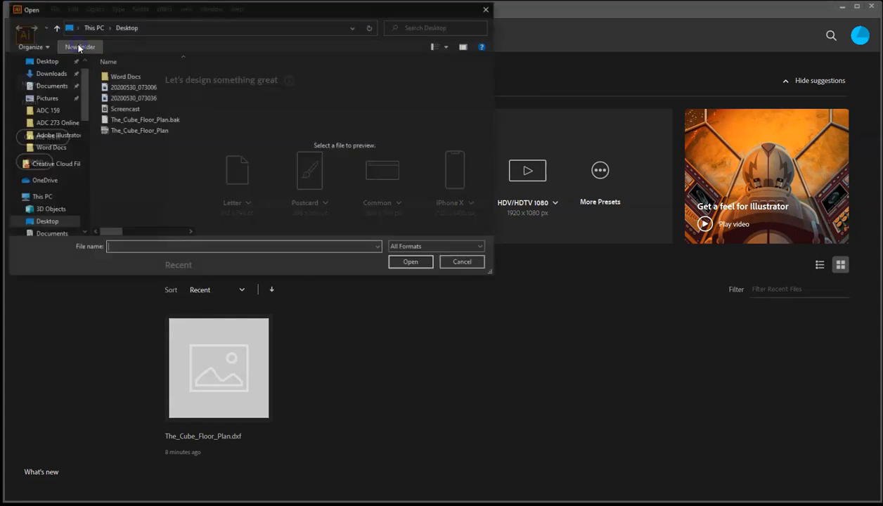
click(150, 132)
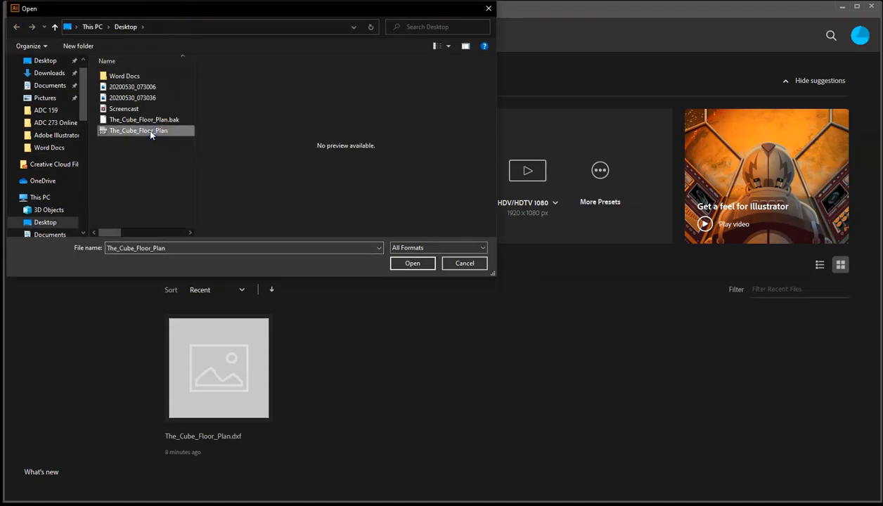
click(402, 264)
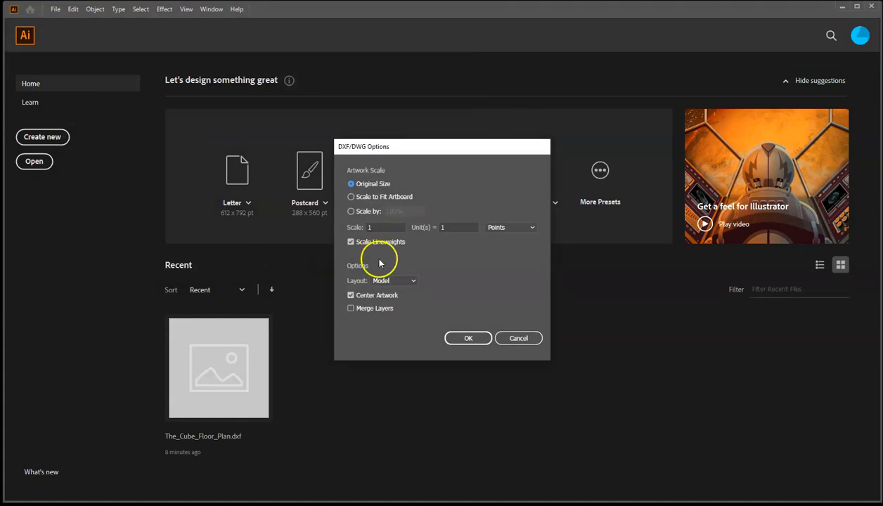
click(351, 197)
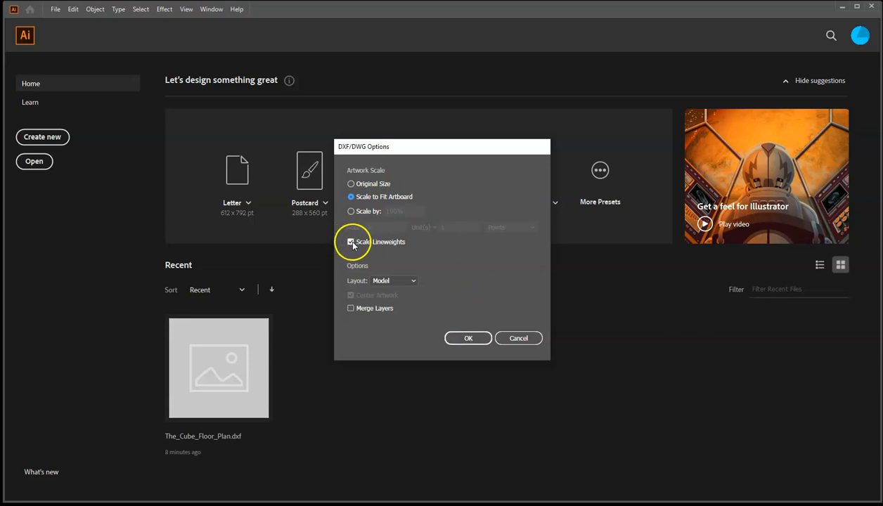
click(460, 340)
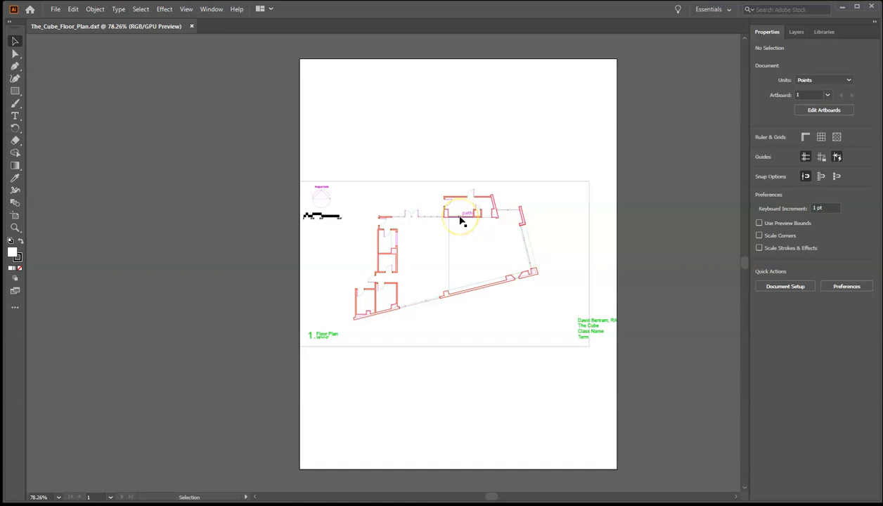
Examine the imported linework at high magnification, selecting individual wall and window segments along the plan's slanted lower edge
key(ctrl+plus)
key(ctrl+plus)
key(ctrl+plus)
key(ctrl+plus)
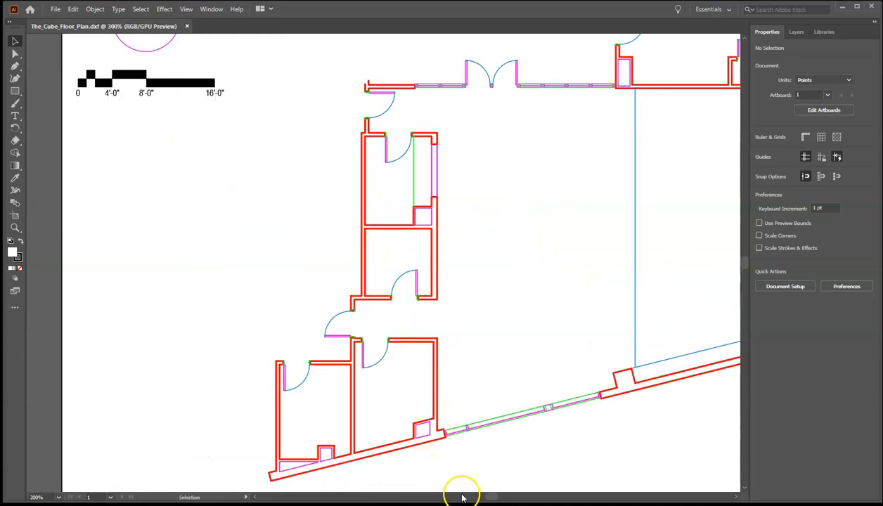
drag(490, 498, 495, 498)
click(456, 378)
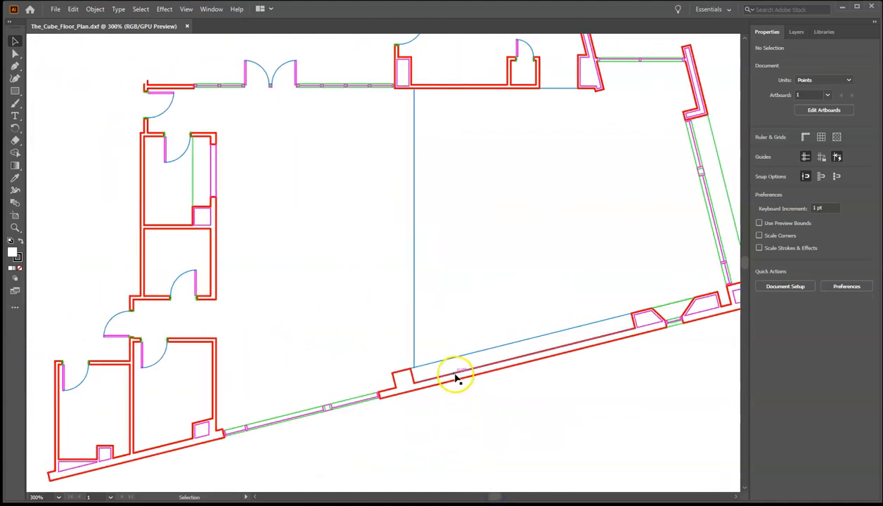
click(434, 389)
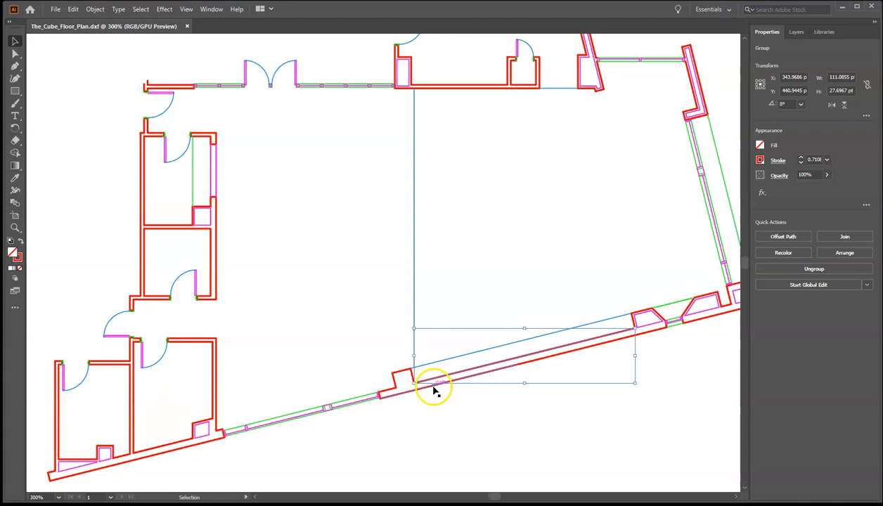
click(398, 371)
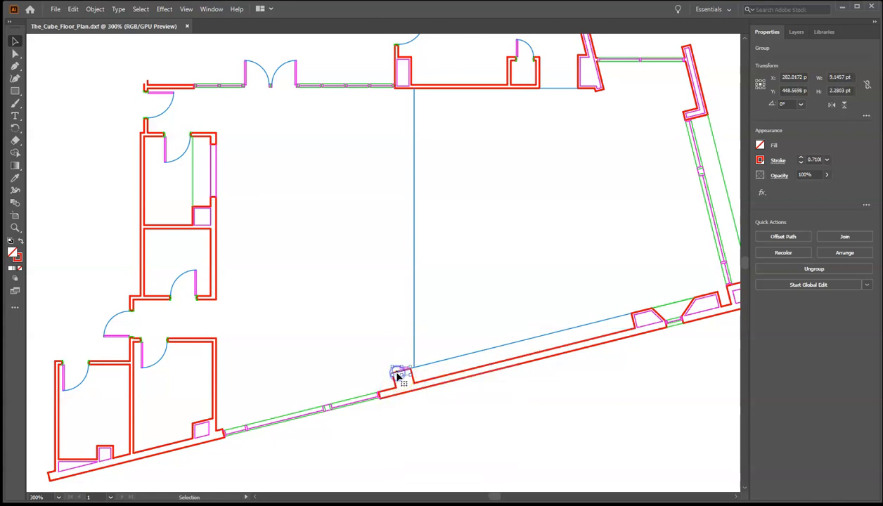
click(321, 412)
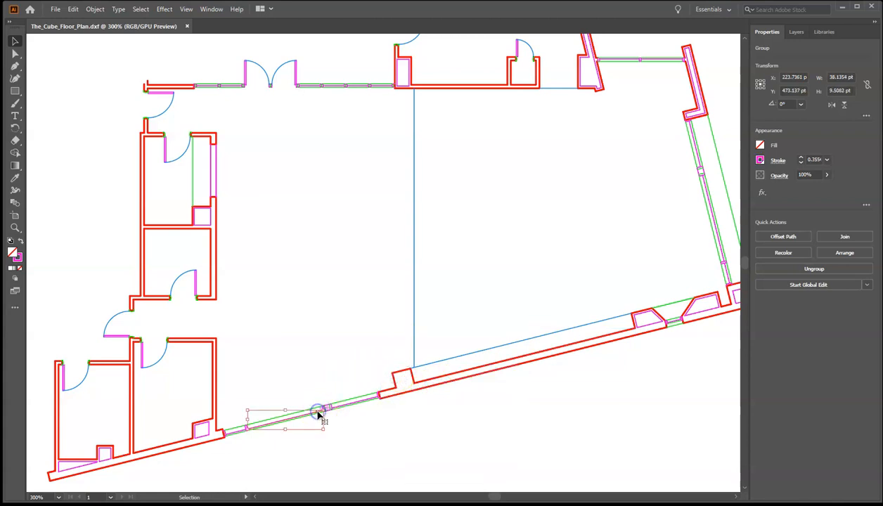
click(338, 348)
key(ctrl+0)
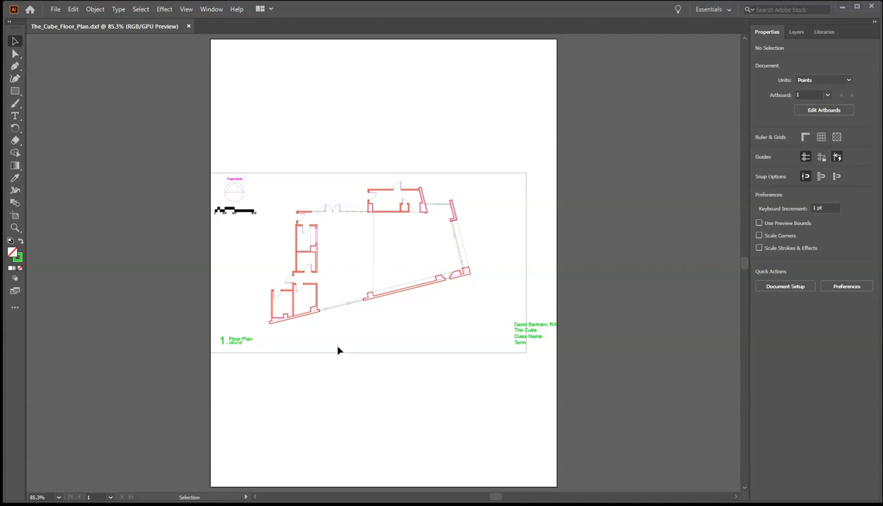
key(a)
key(ctrl+plus)
key(ctrl+plus)
key(ctrl+plus)
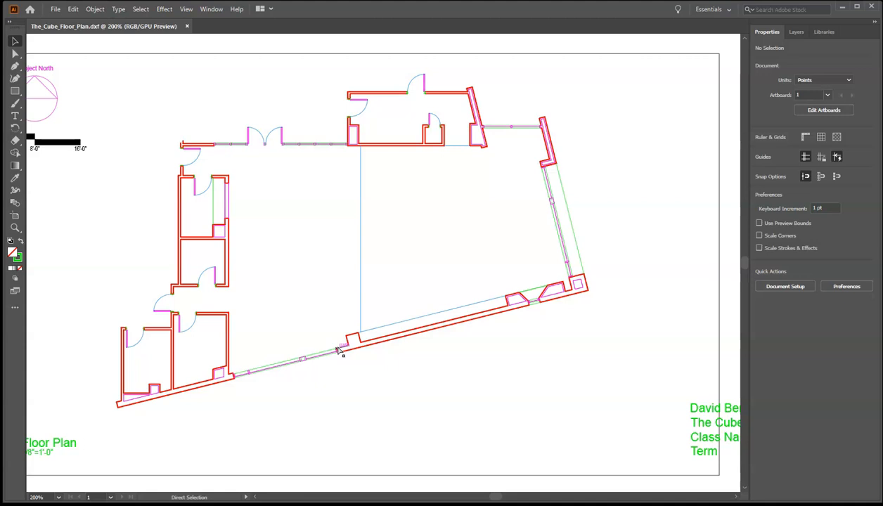
key(ctrl+minus)
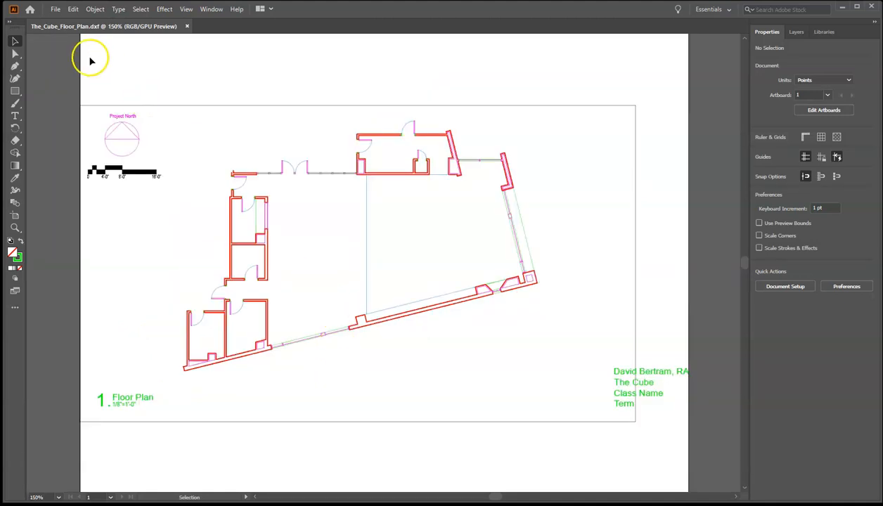
Save the document to the Desktop as The_Cube_Floor_Plan in Adobe Illustrator (*.AI) format, using the Illustrator 2020 version
click(55, 10)
click(78, 105)
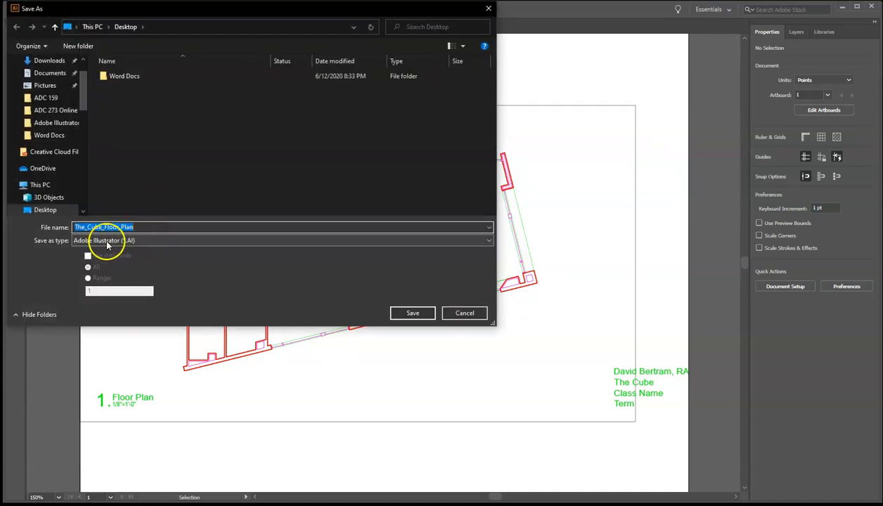
click(145, 242)
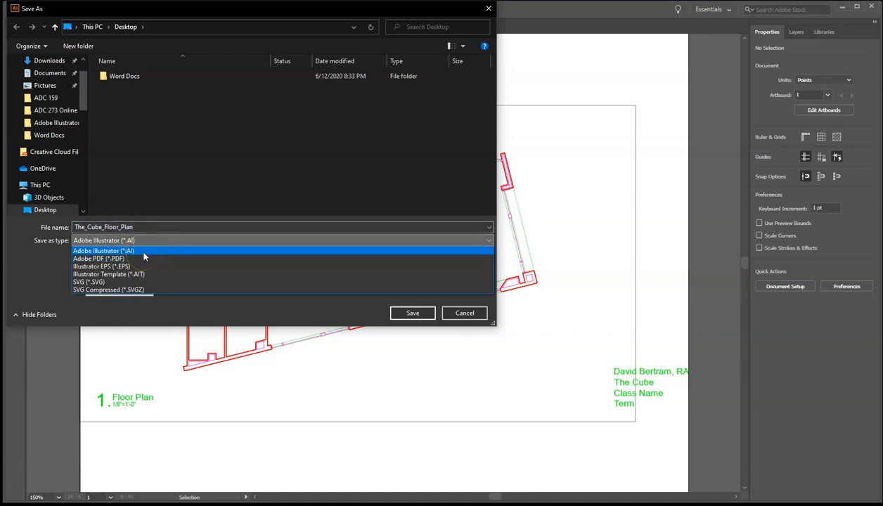
click(144, 252)
click(415, 314)
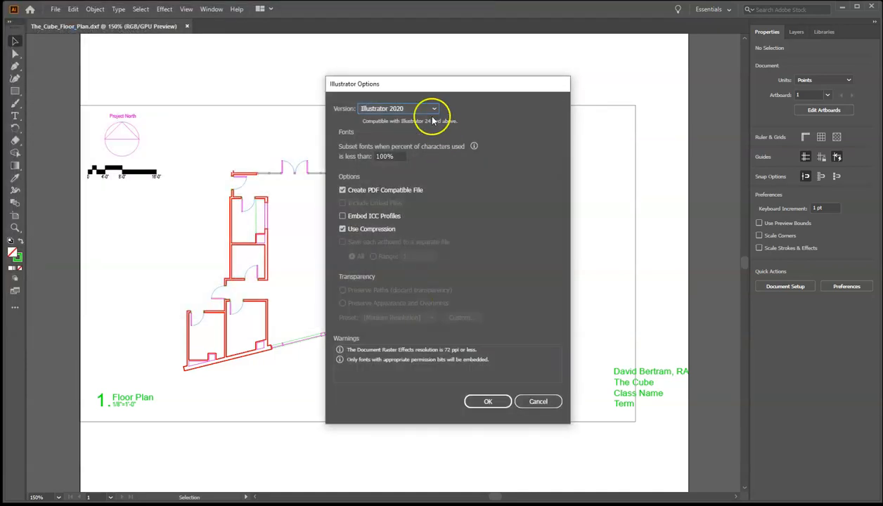
click(481, 403)
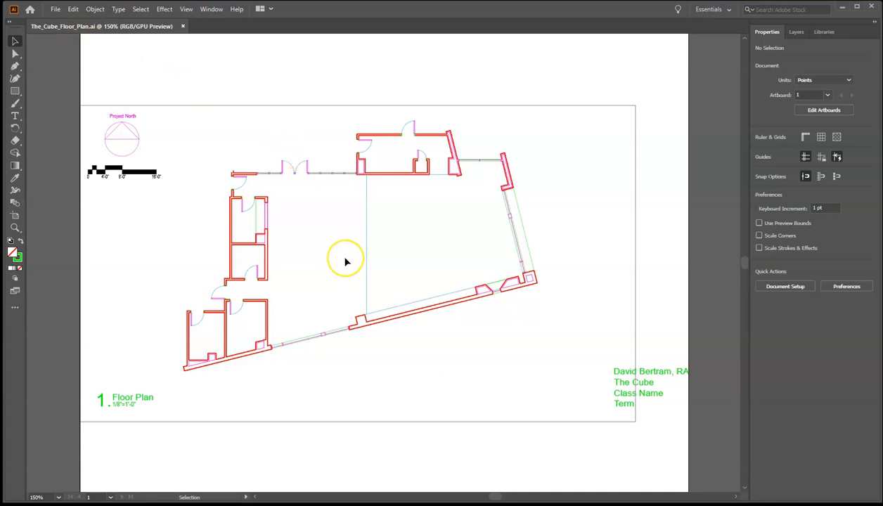
Set the document units to Inches in Document Setup
click(53, 10)
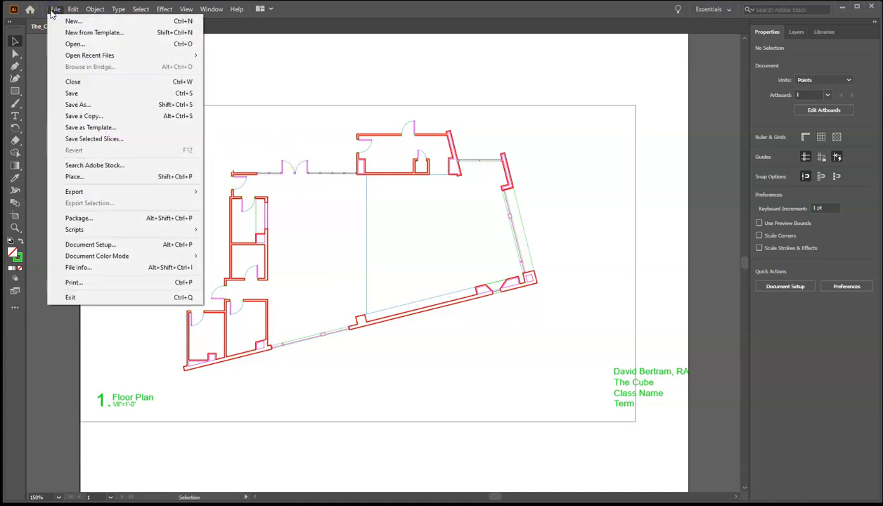
click(116, 246)
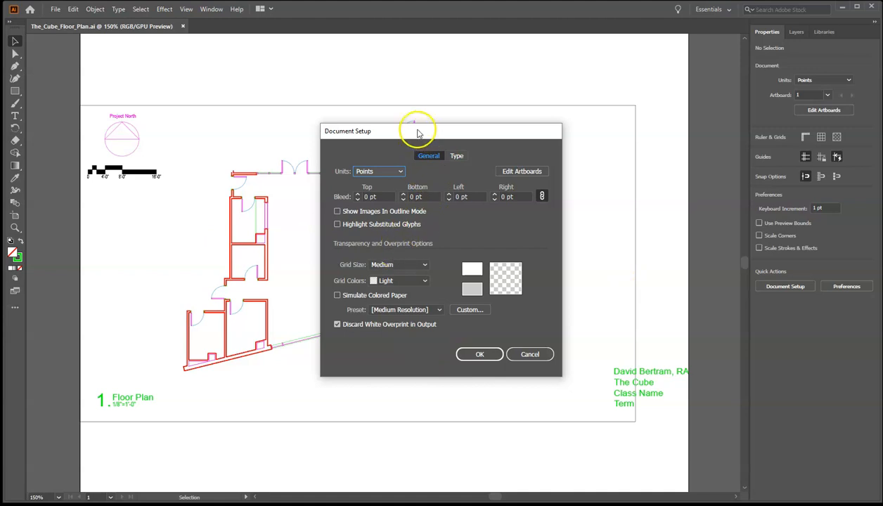
drag(417, 133, 376, 73)
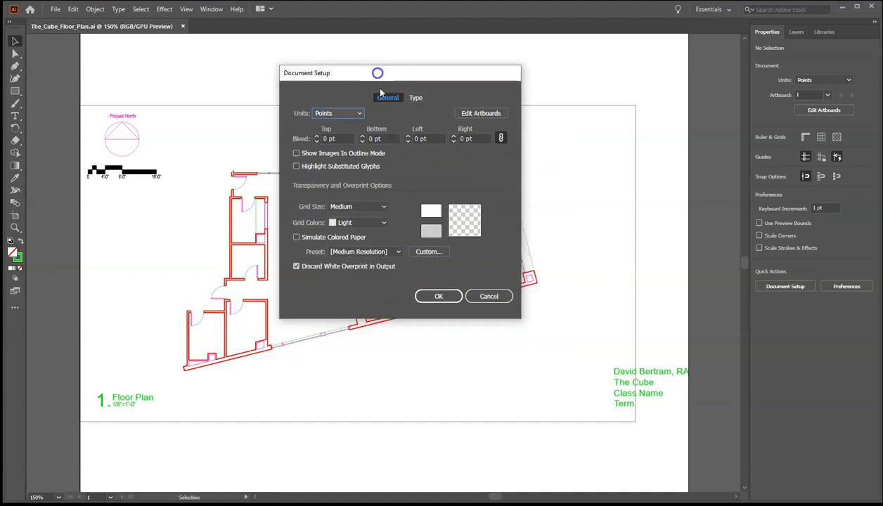
click(345, 114)
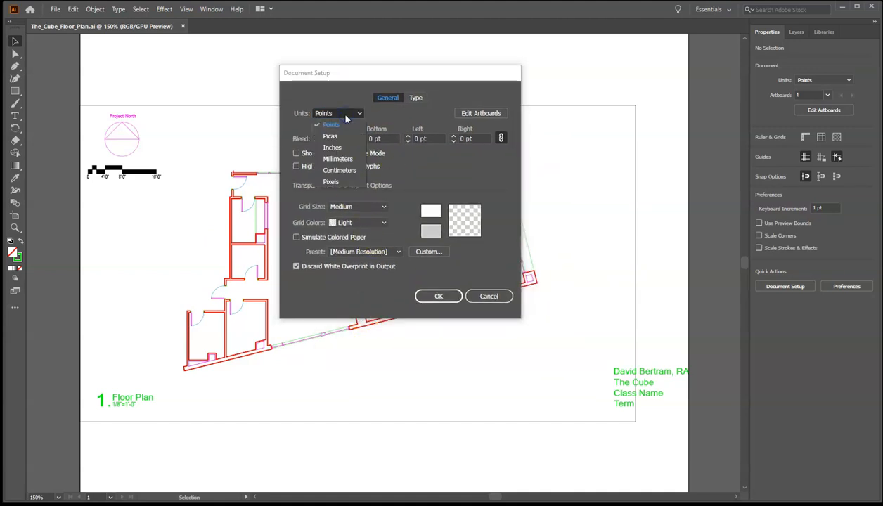
click(339, 145)
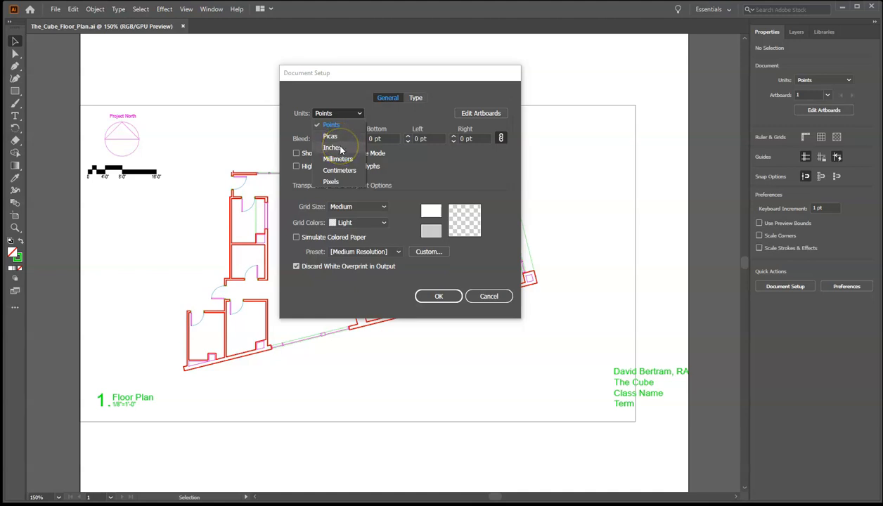
click(341, 148)
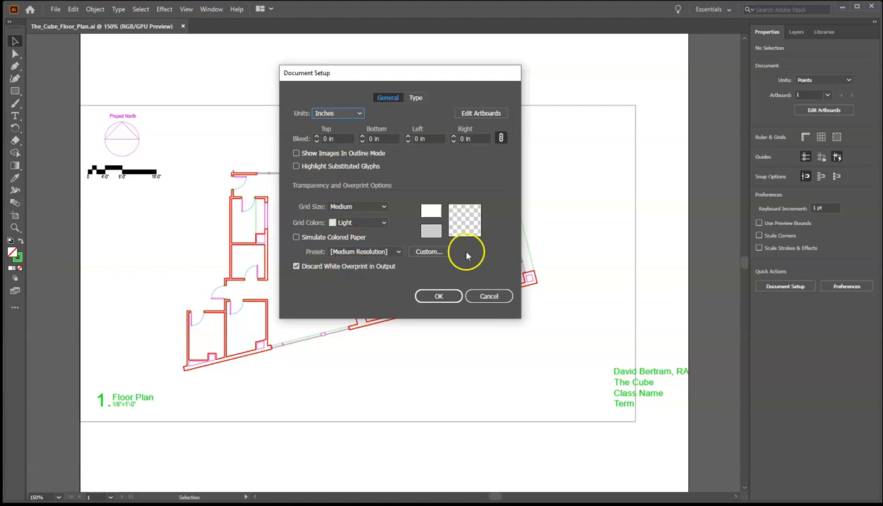
Enter artboard editing and apply a larger portrait page-size preset to Artboard 1
click(480, 114)
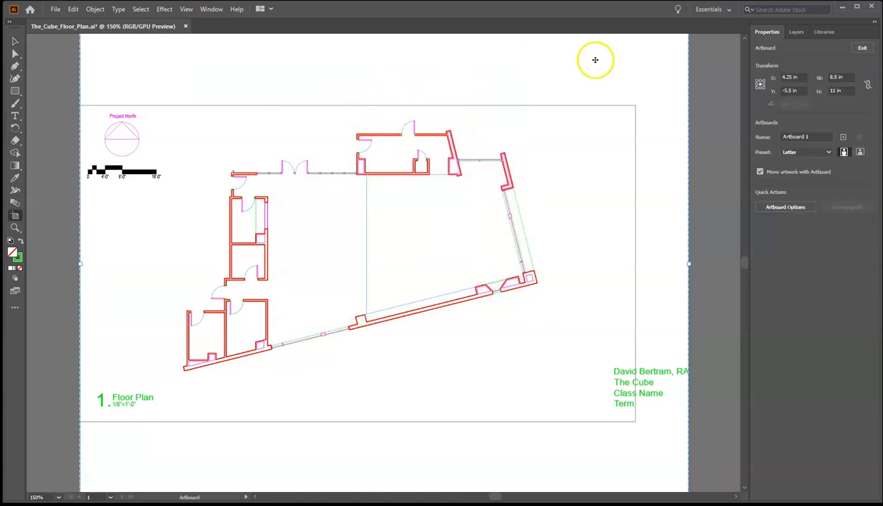
click(809, 152)
click(805, 187)
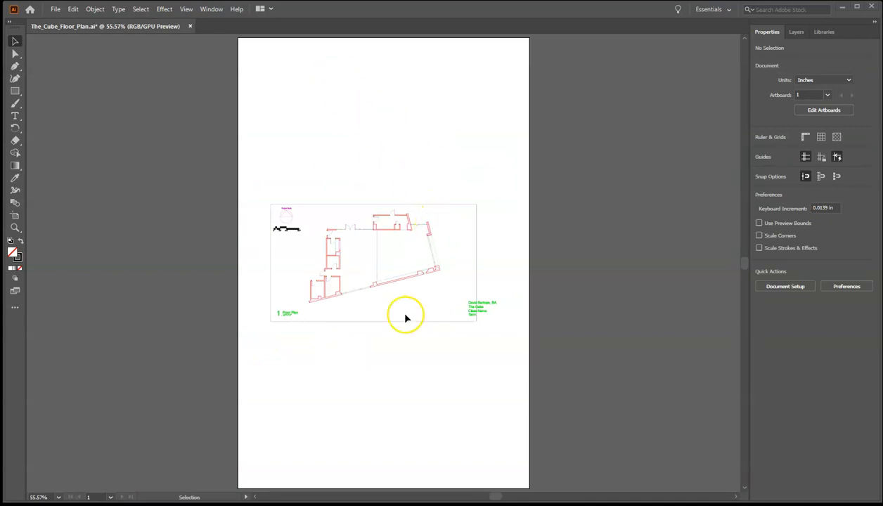
Switch Artboard 1 to landscape Tabloid size, 17 in wide by 11 in high, and leave artboard editing
click(56, 9)
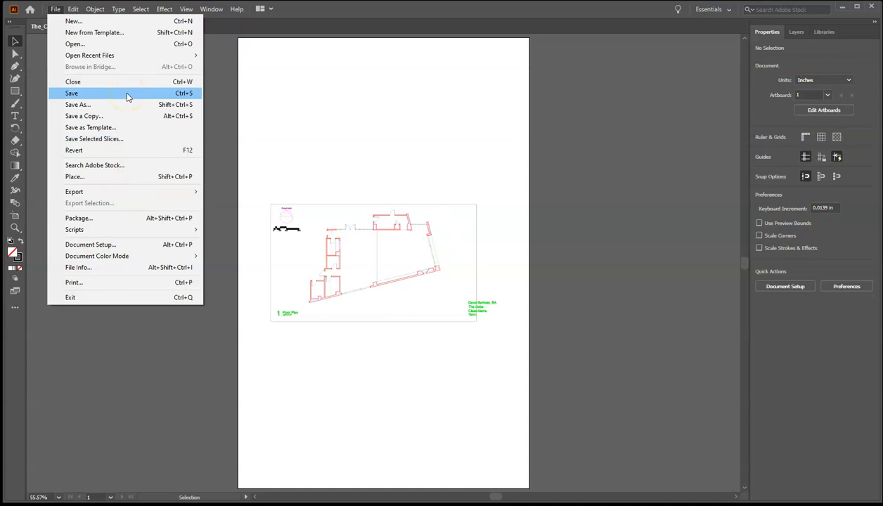
click(111, 246)
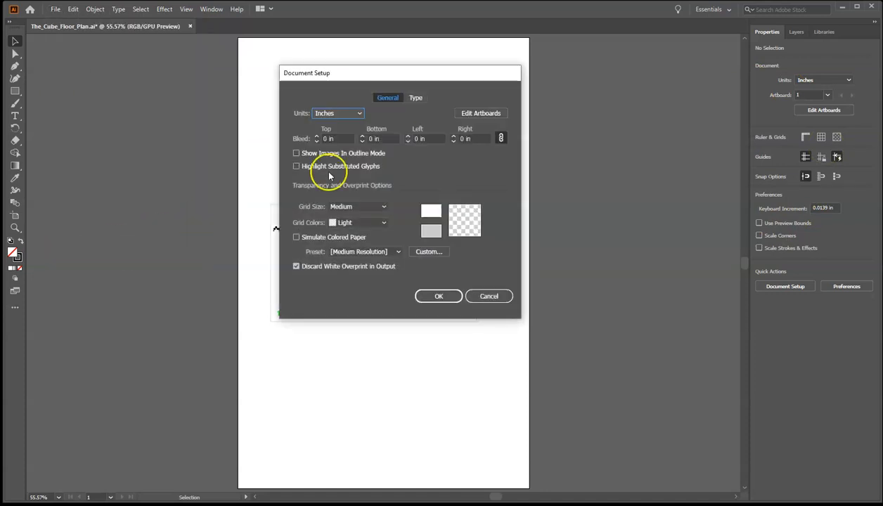
click(469, 117)
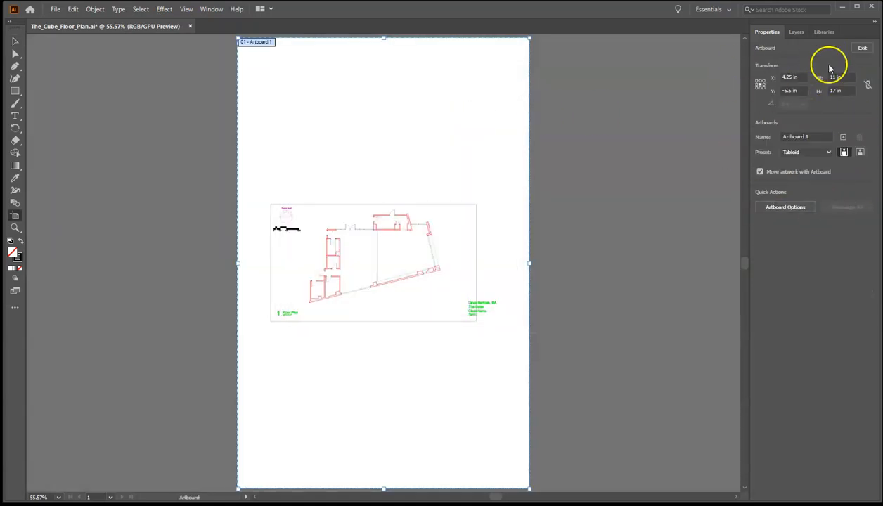
click(862, 154)
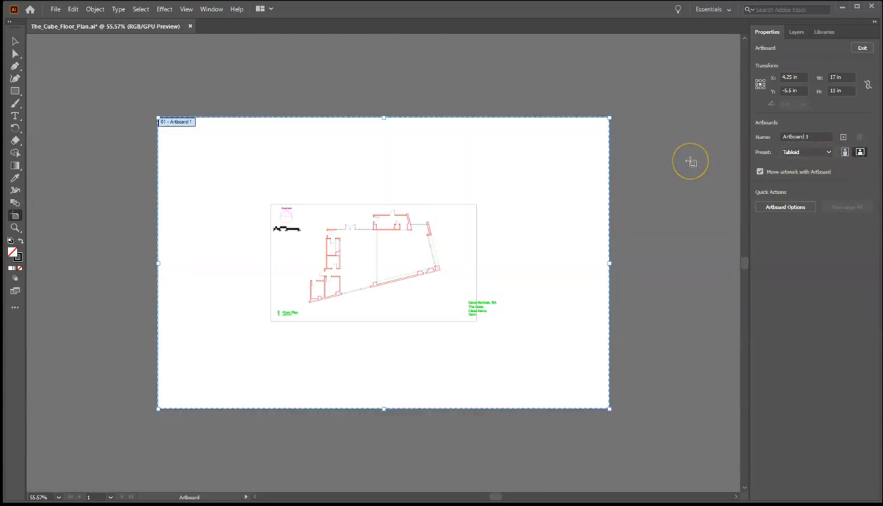
key(Return)
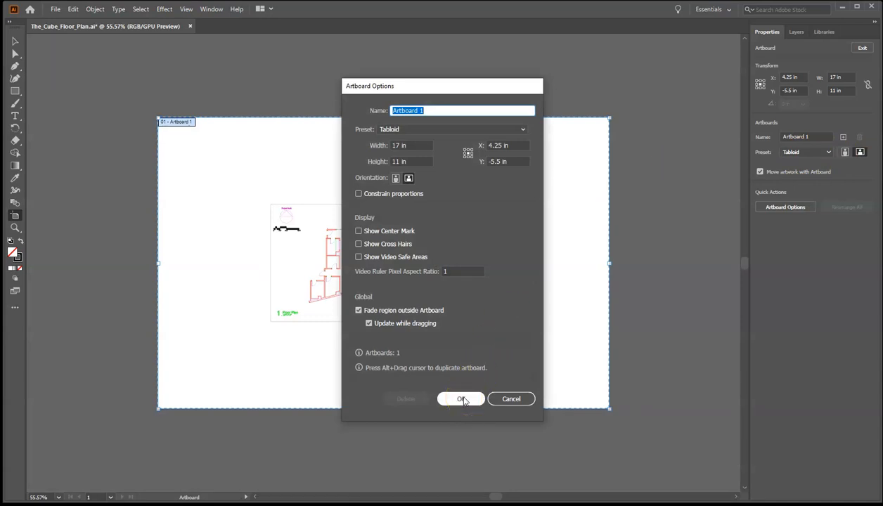
click(463, 400)
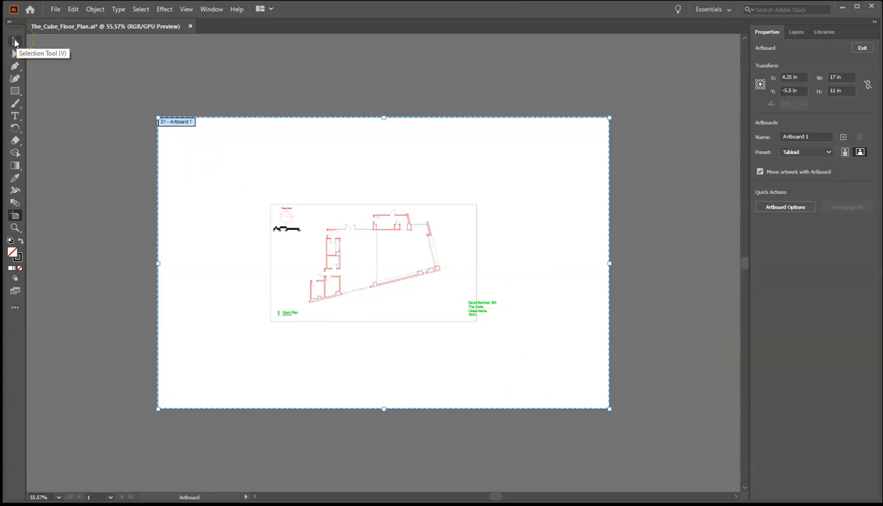
click(14, 43)
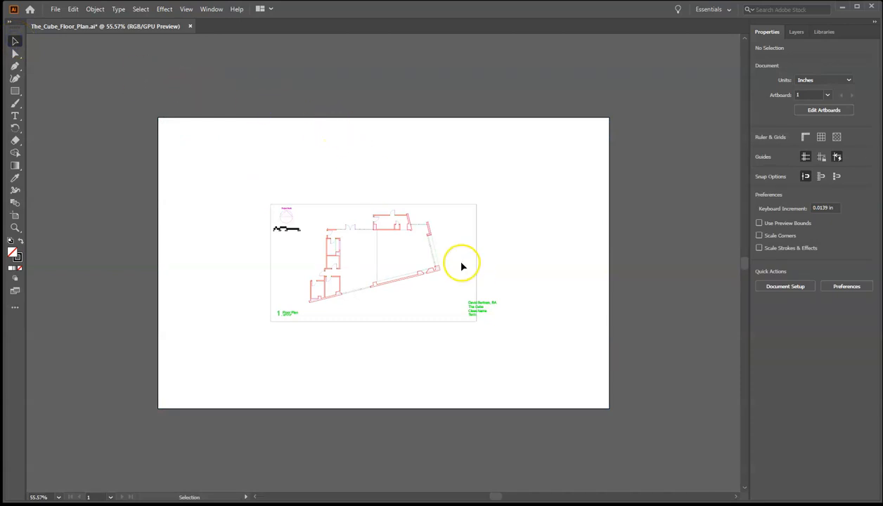
Move the title text block near the plan's lower-right corner left so that it sits fully inside the drawing border
scroll(462, 267, up, 2)
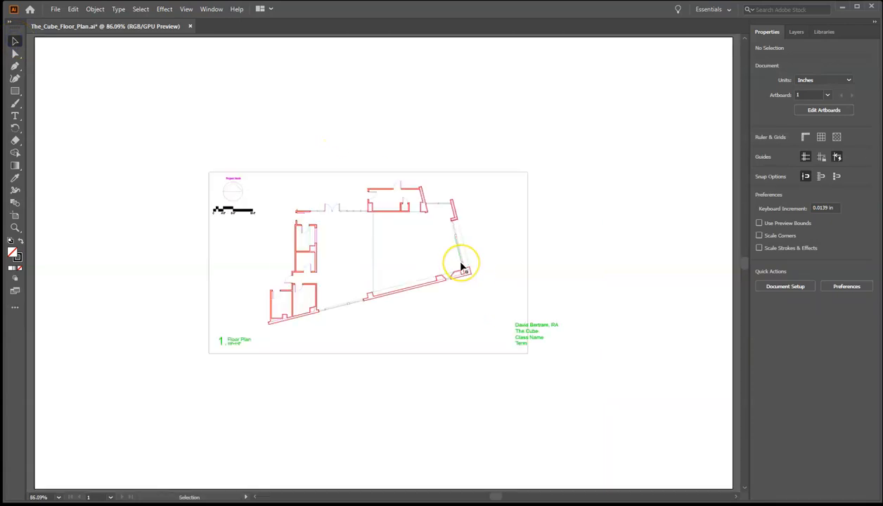
click(538, 341)
drag(537, 340, 497, 341)
click(529, 392)
click(507, 396)
click(470, 389)
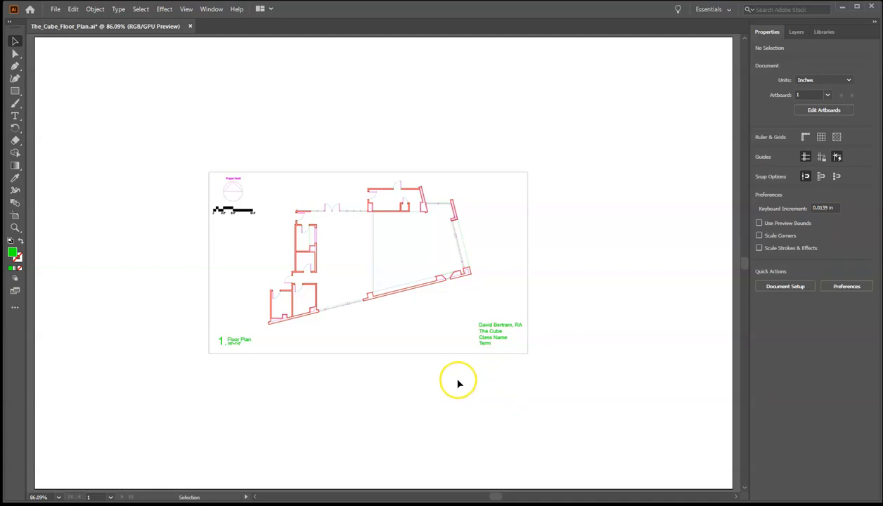
Examine how the artwork selects, trying the whole drawing and single lines of the slanted lower wall
key(a)
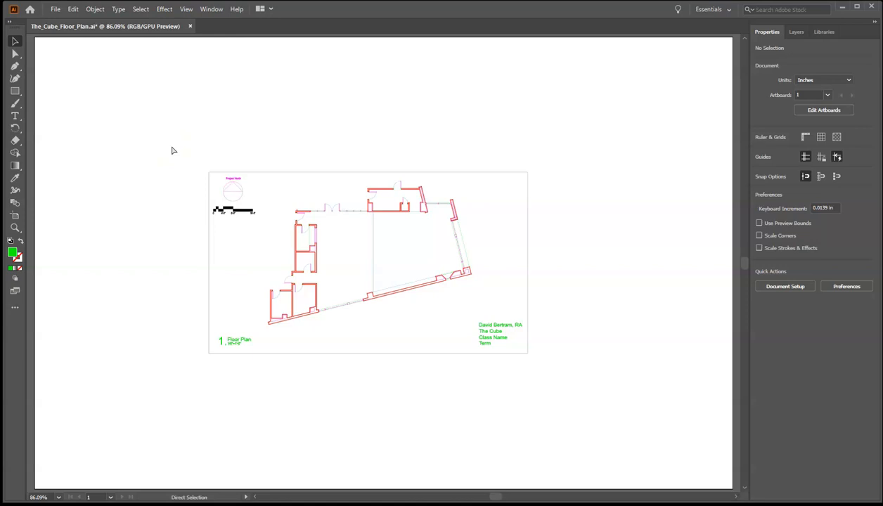
key(ctrl+minus)
key(v)
click(189, 147)
drag(194, 138, 560, 377)
click(436, 378)
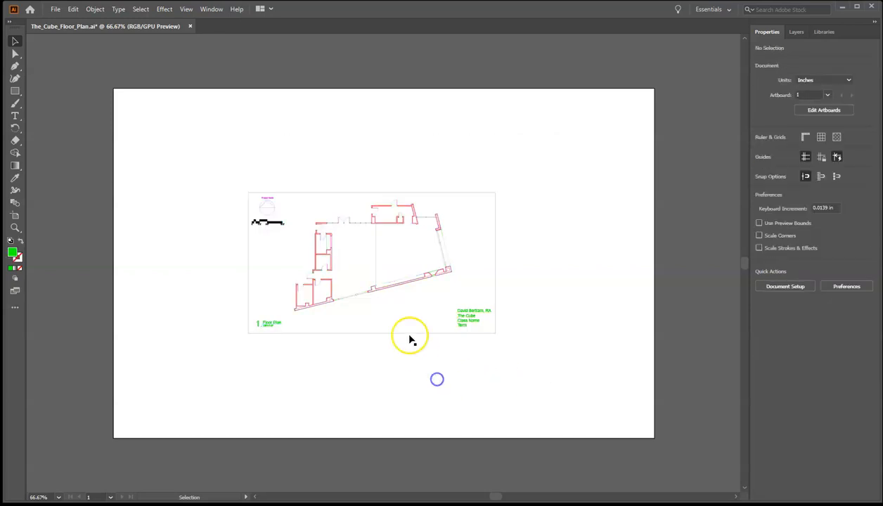
click(393, 273)
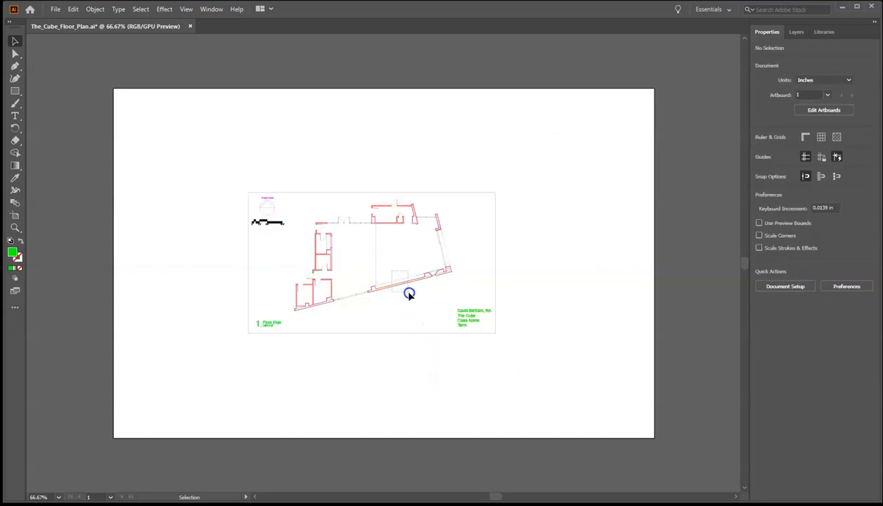
click(409, 294)
click(404, 297)
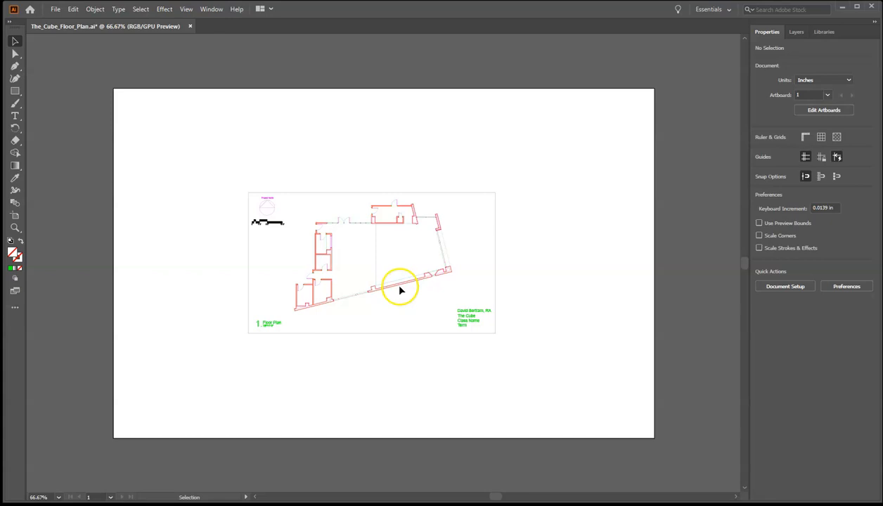
click(400, 288)
click(401, 315)
click(396, 288)
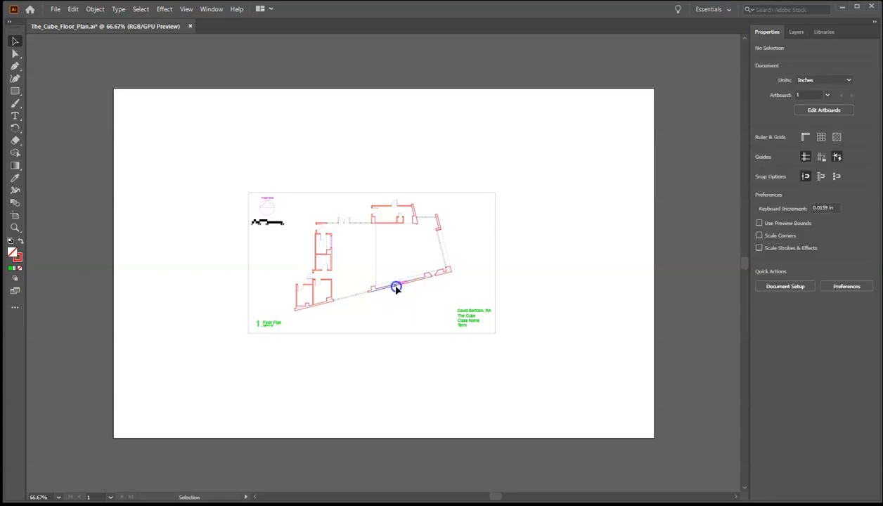
click(396, 310)
Move the whole drawing to the artboard's upper-left corner and scale it up proportionally to about 15.94 by 9.08 in
drag(203, 155, 558, 371)
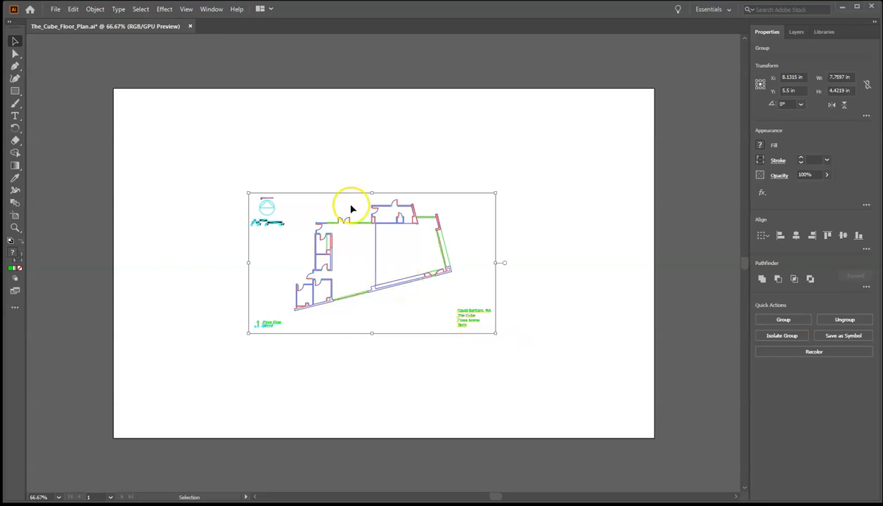
drag(347, 194, 228, 107)
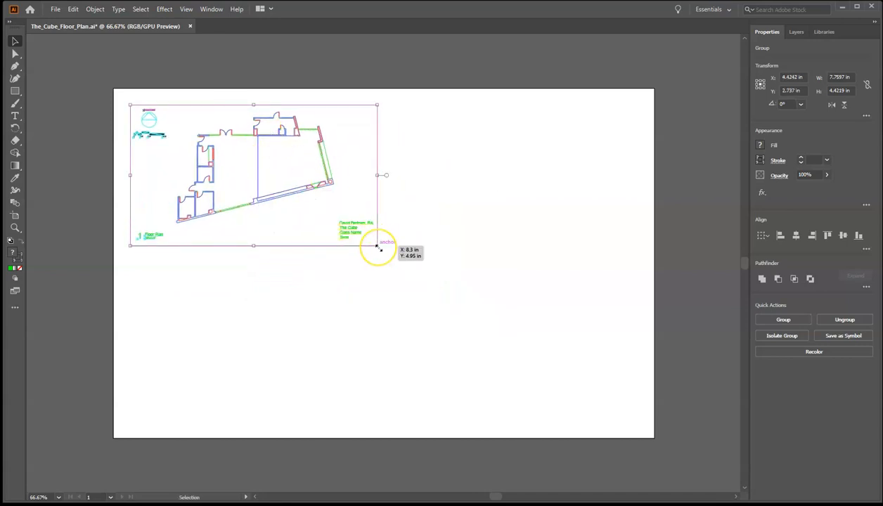
drag(378, 248, 400, 406)
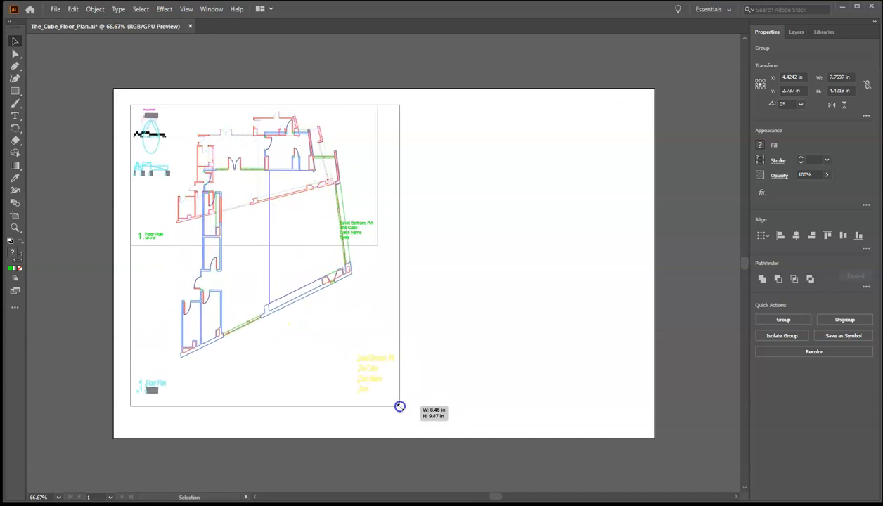
drag(399, 406, 638, 422)
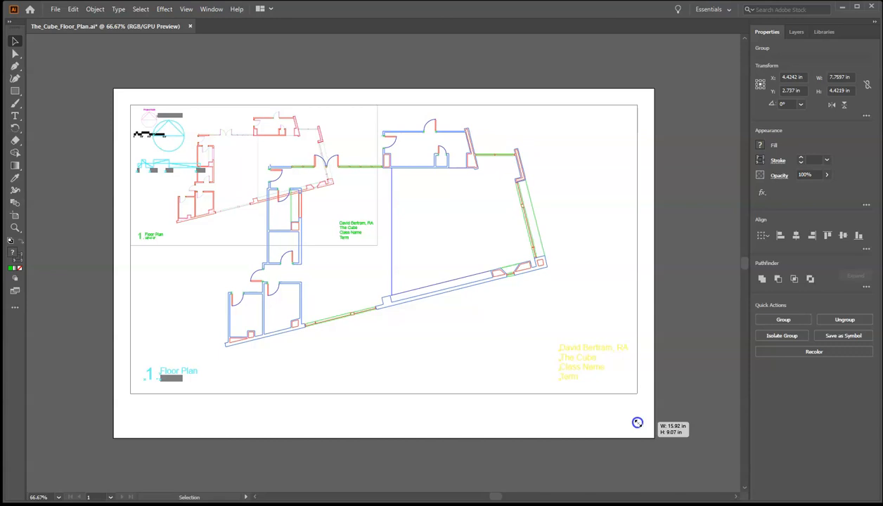
drag(637, 423, 637, 423)
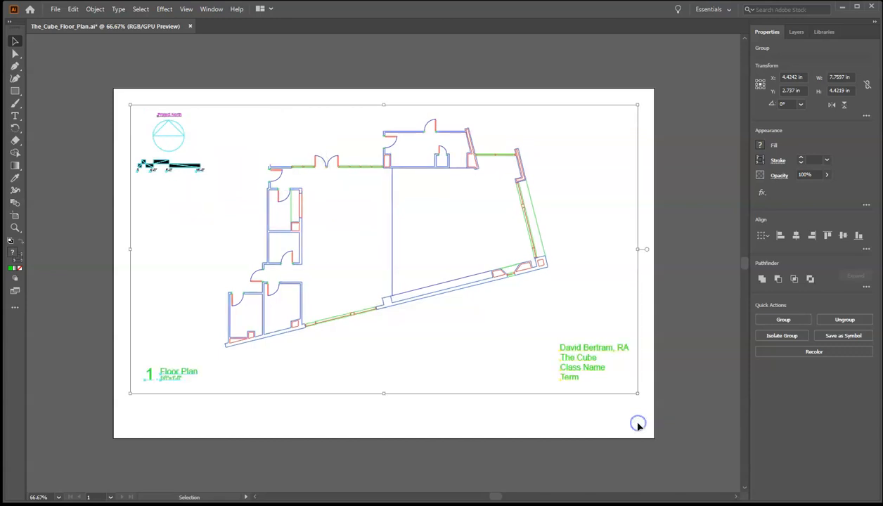
click(457, 411)
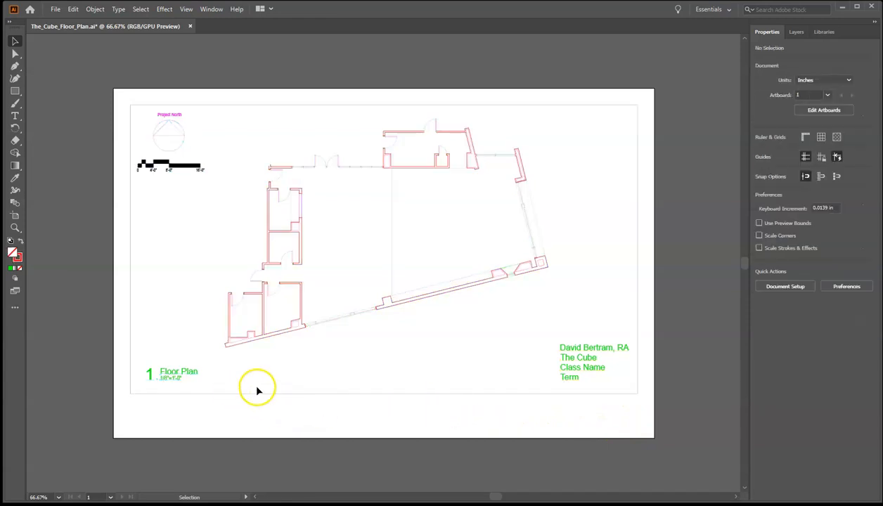
Select the whole drawing and change its stroke color to black
click(19, 261)
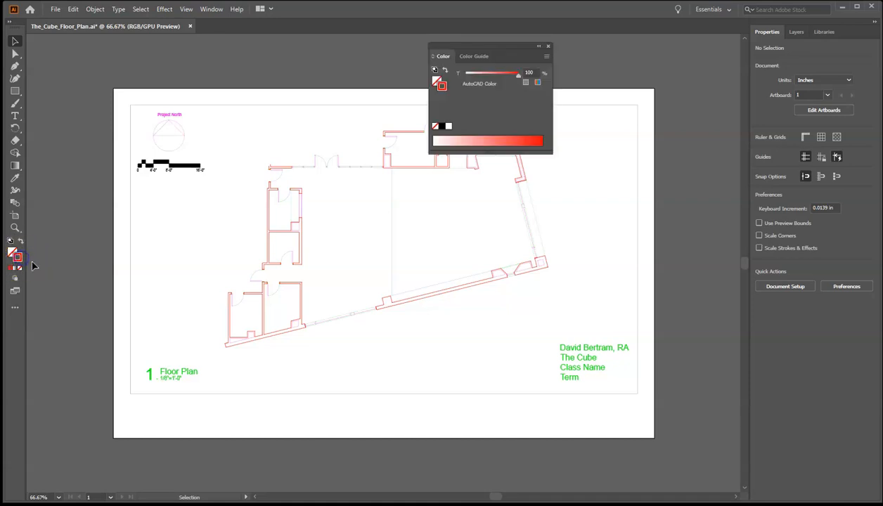
click(548, 46)
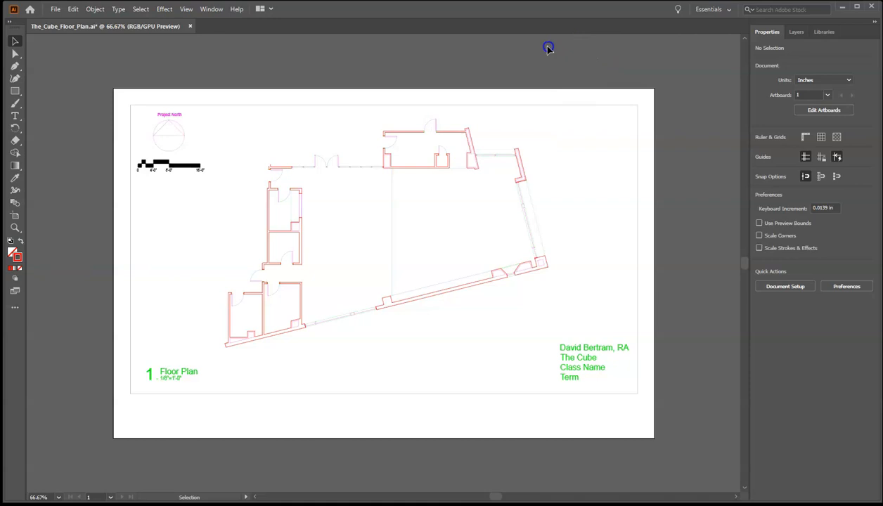
click(136, 71)
click(117, 74)
drag(116, 74, 707, 420)
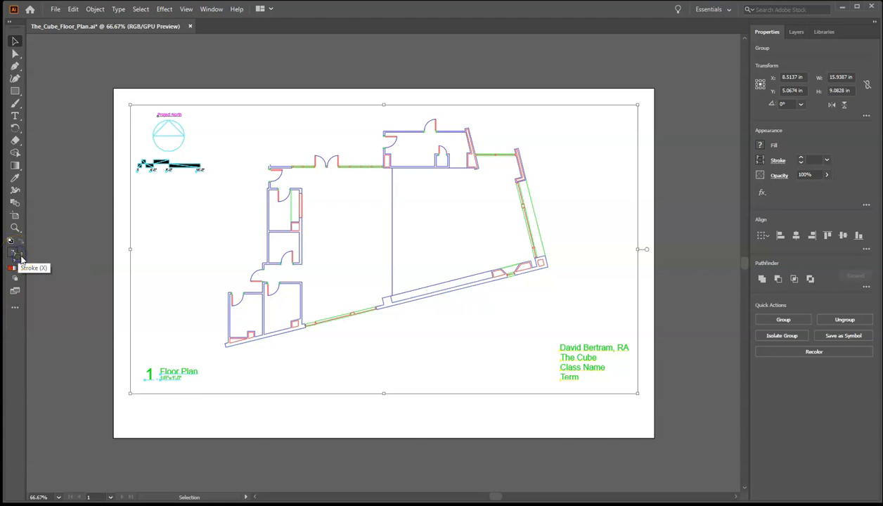
click(19, 256)
click(12, 269)
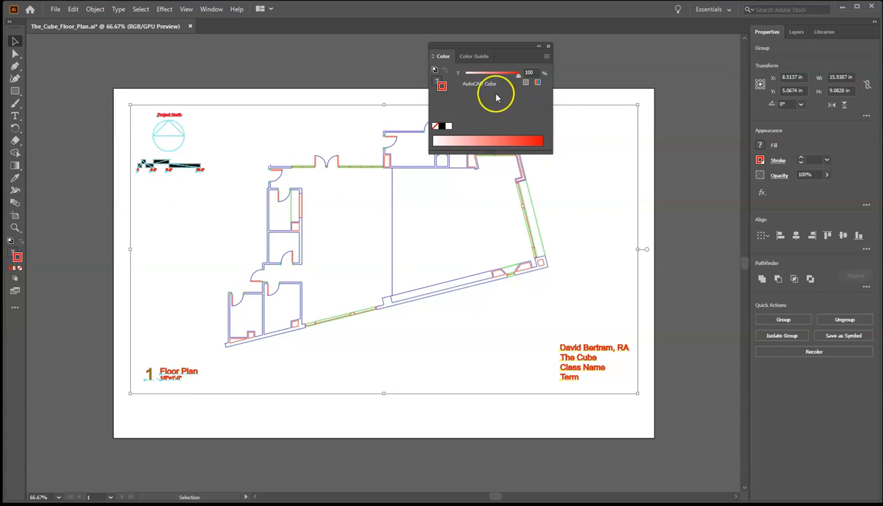
click(442, 127)
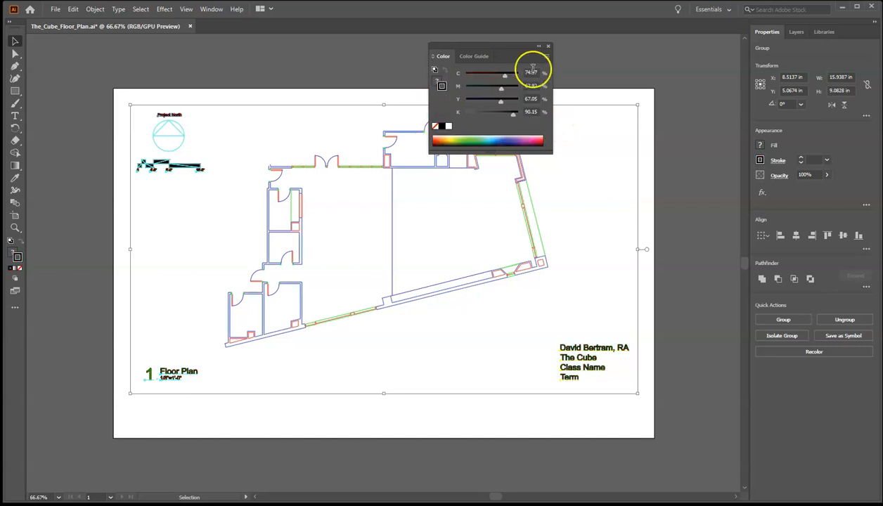
click(548, 46)
click(480, 68)
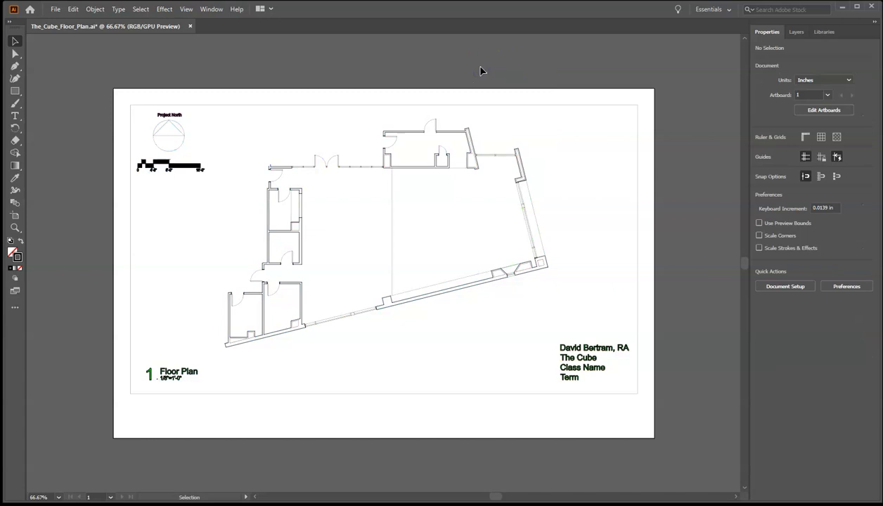
Examine the recolored linework along the slanted lower wall up close and check the title text's fill and stroke
click(476, 72)
key(ctrl+plus)
key(ctrl+plus)
key(ctrl+plus)
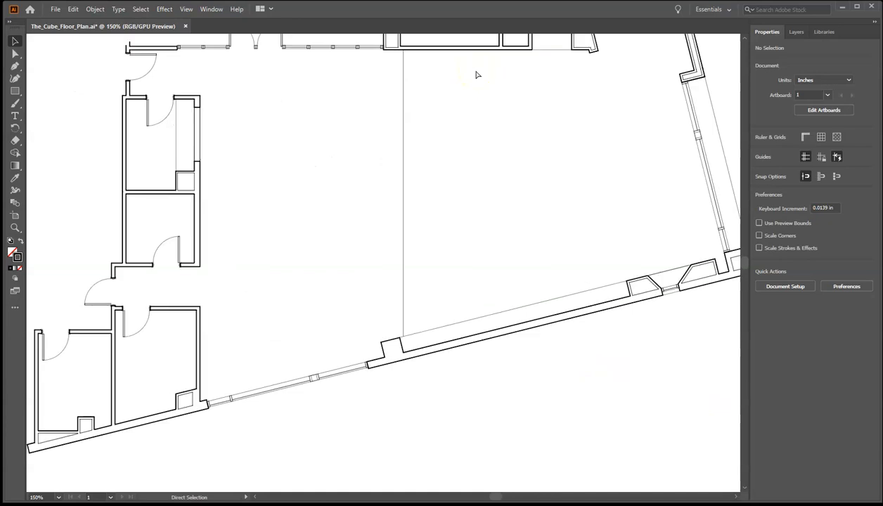
scroll(394, 253, down, 3)
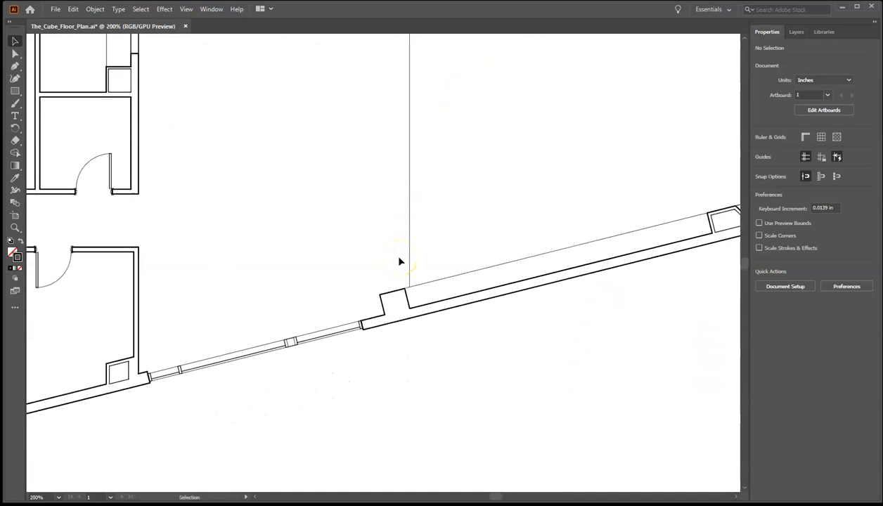
key(ctrl+plus)
key(ctrl+plus)
scroll(400, 259, down, 4)
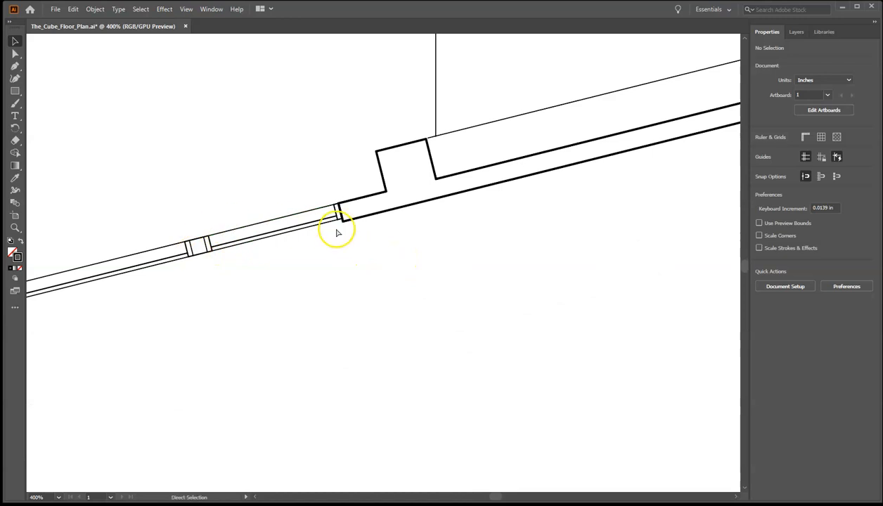
key(ctrl+0)
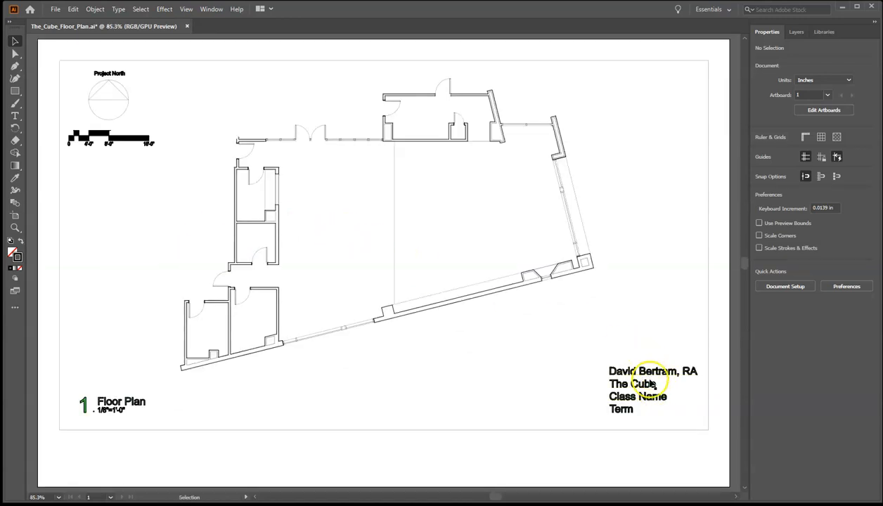
click(640, 399)
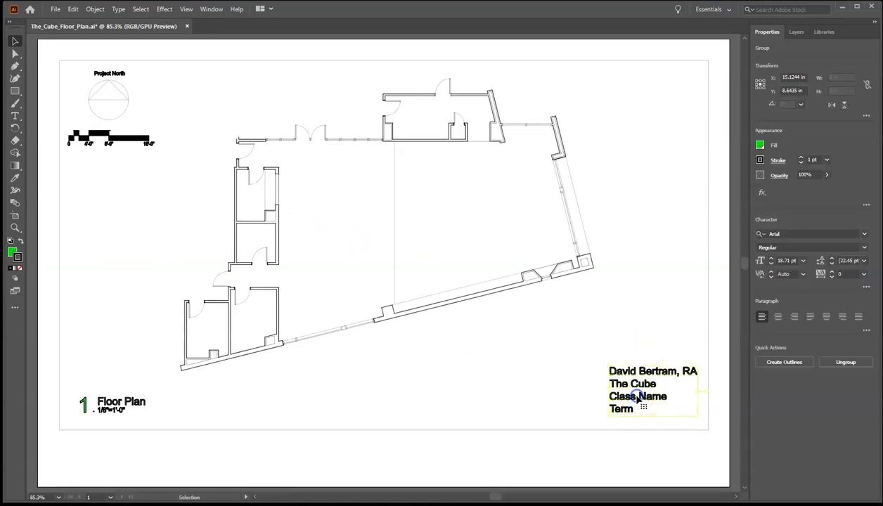
click(550, 400)
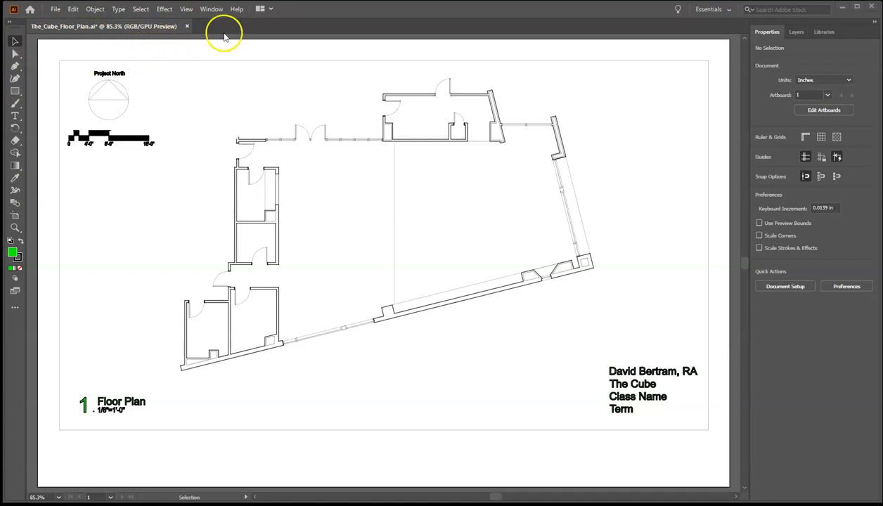
Show the rulers and turn on the document grid
click(186, 9)
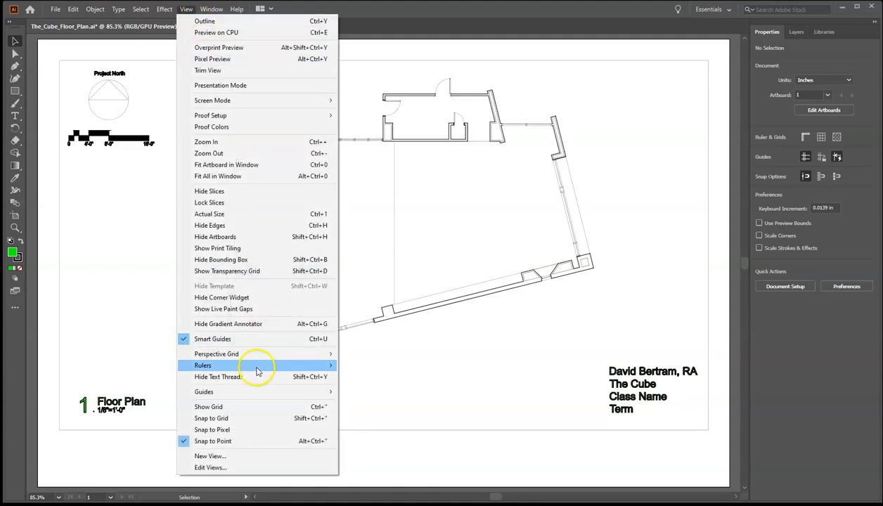
mouse_move(257, 373)
click(366, 365)
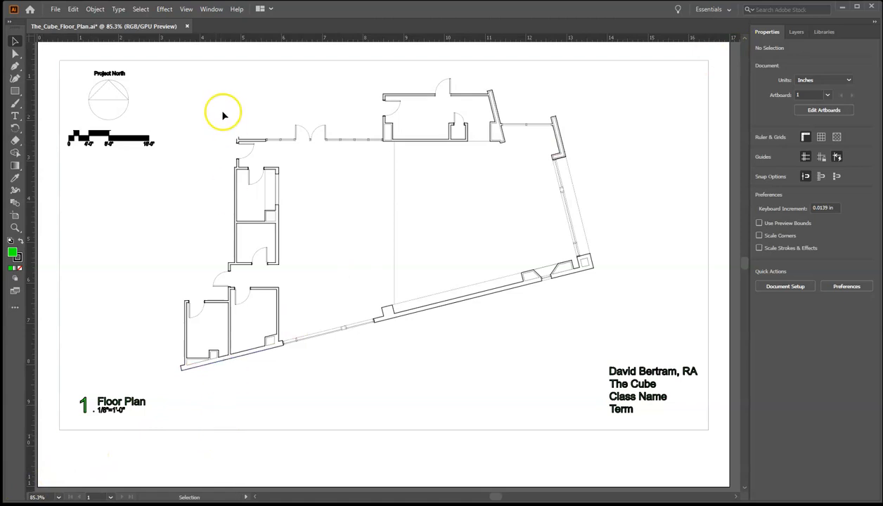
click(186, 9)
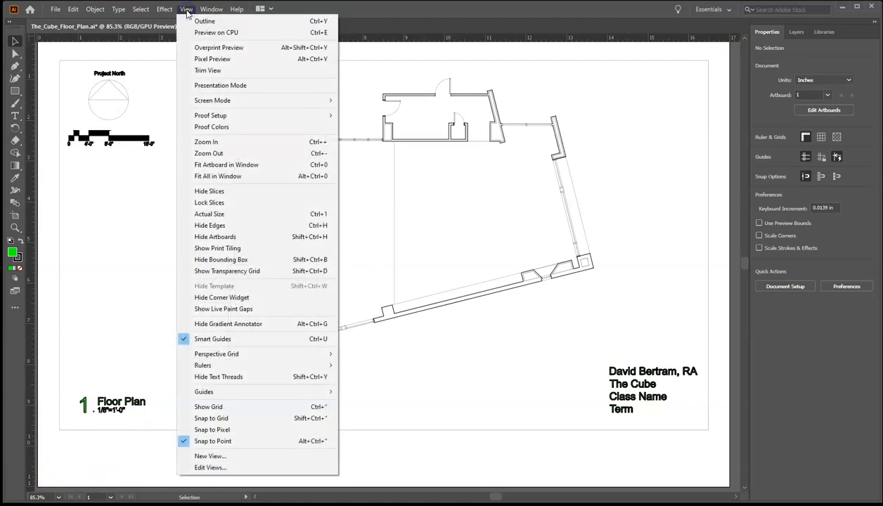
click(229, 413)
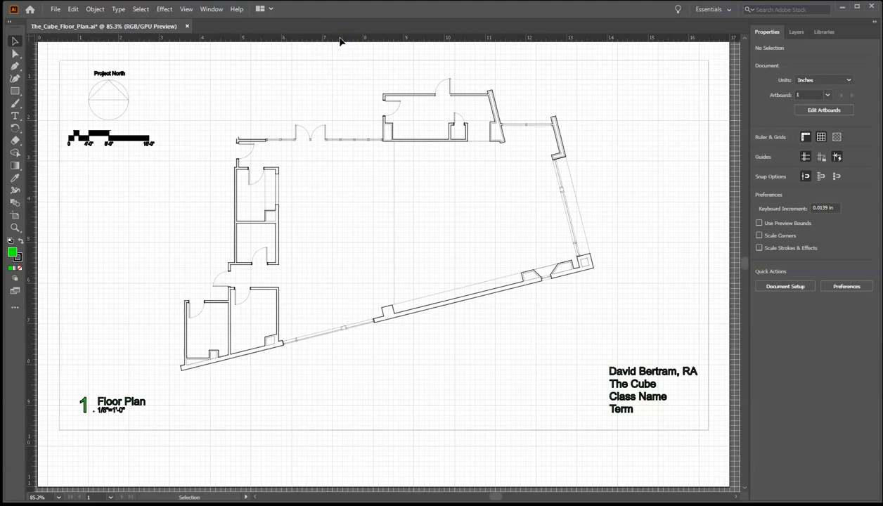
Add a horizontal ruler guide at about 1.78 in down the artboard and hide the grid
drag(340, 45, 340, 111)
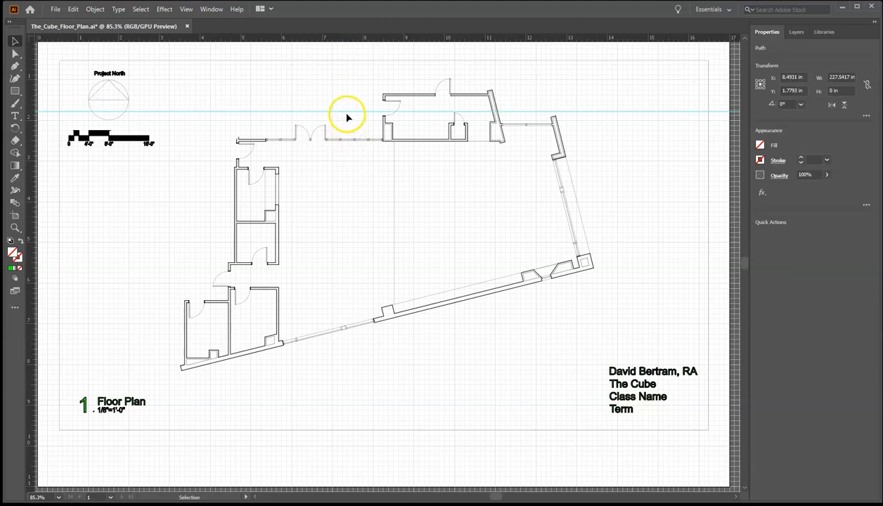
click(213, 10)
click(186, 9)
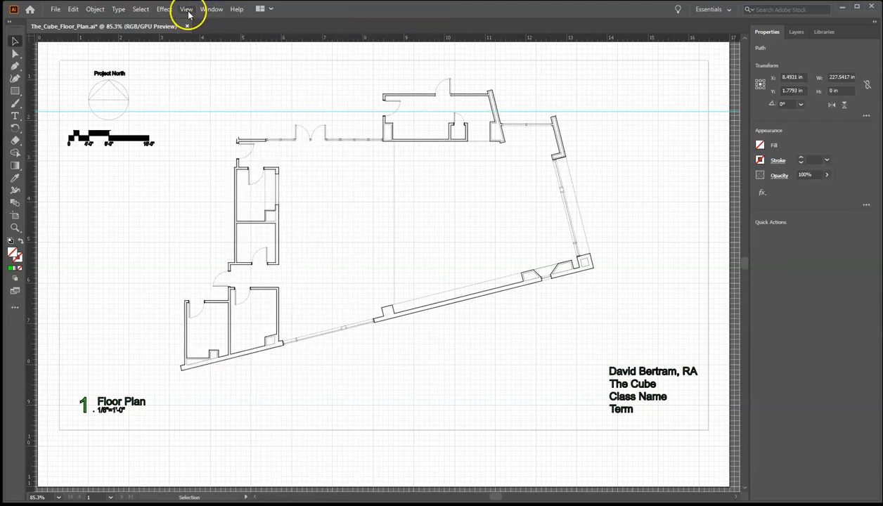
click(186, 9)
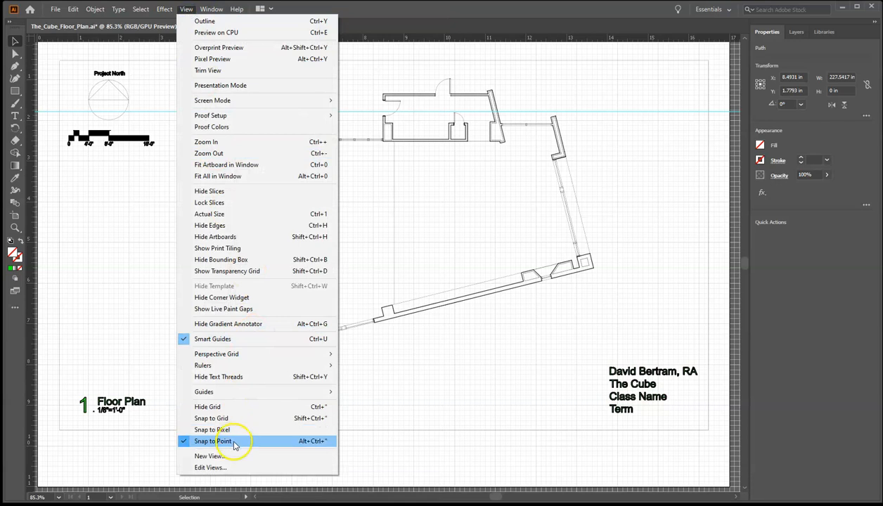
click(234, 411)
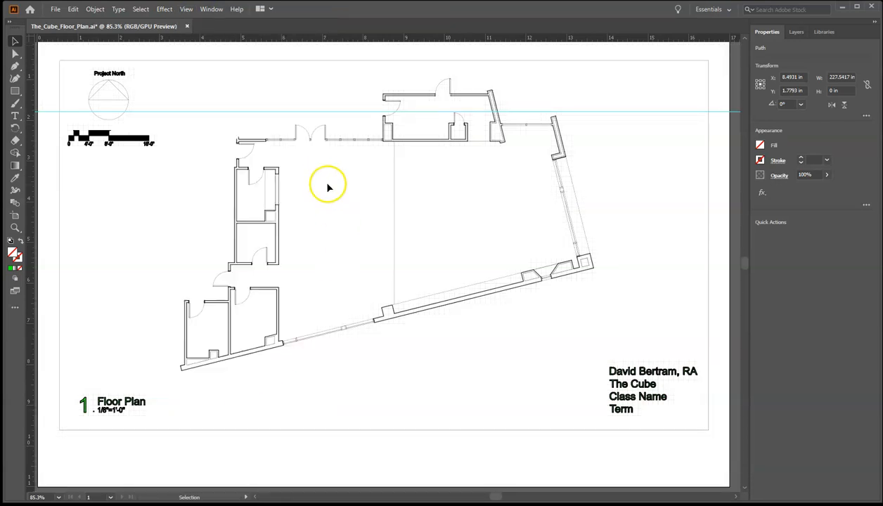
Move the horizontal guide up to about 0.34 in, just above the drawing's border, and deselect it
drag(302, 115, 318, 54)
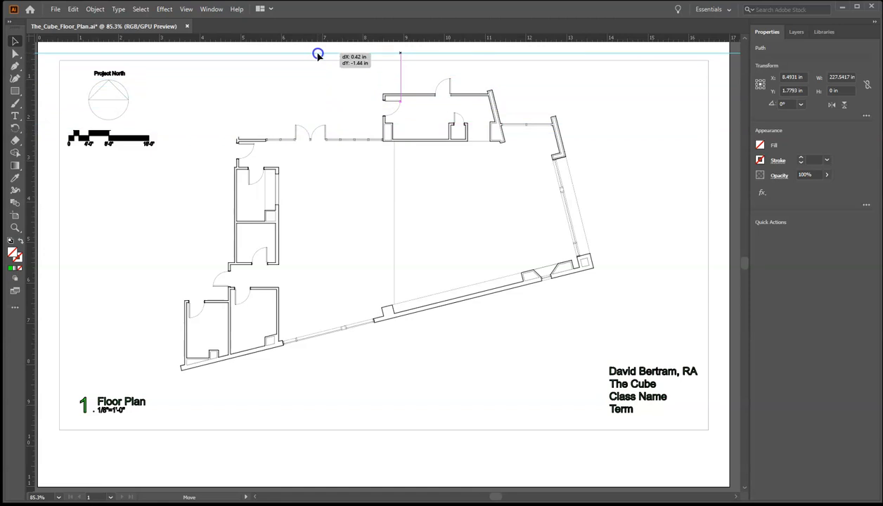
drag(318, 55, 318, 54)
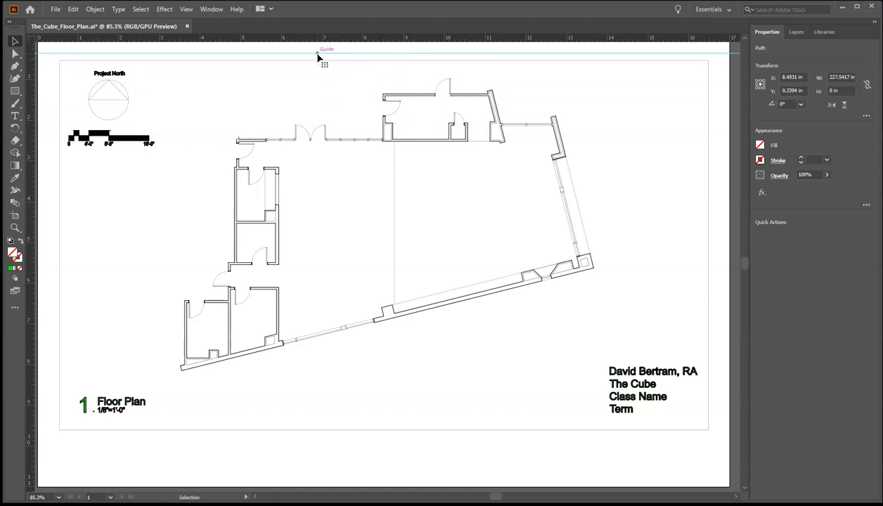
key(w)
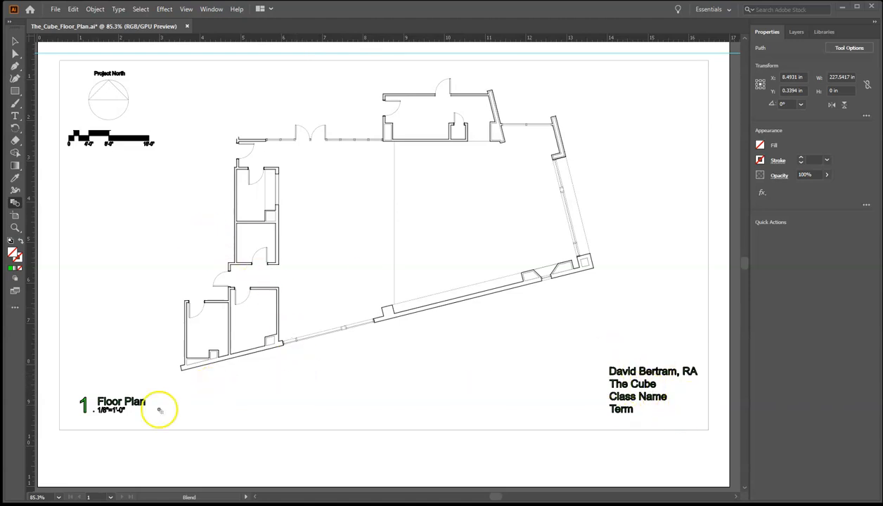
click(19, 44)
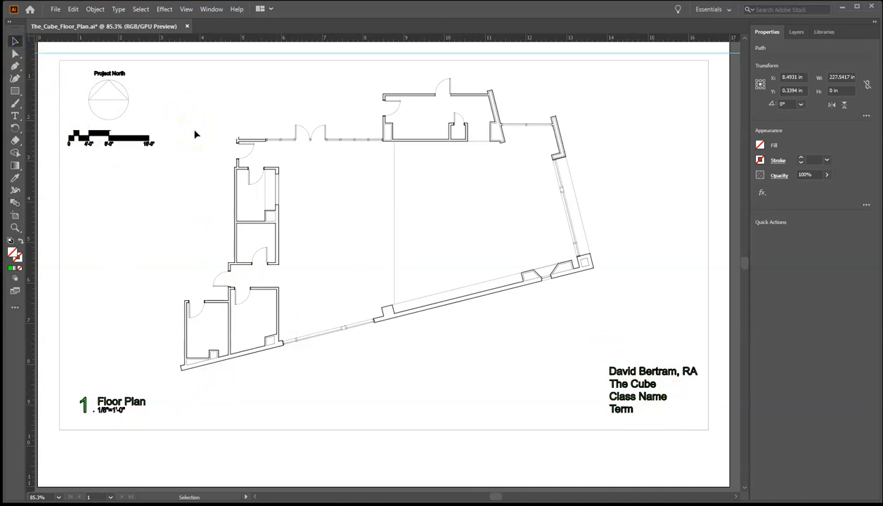
click(47, 146)
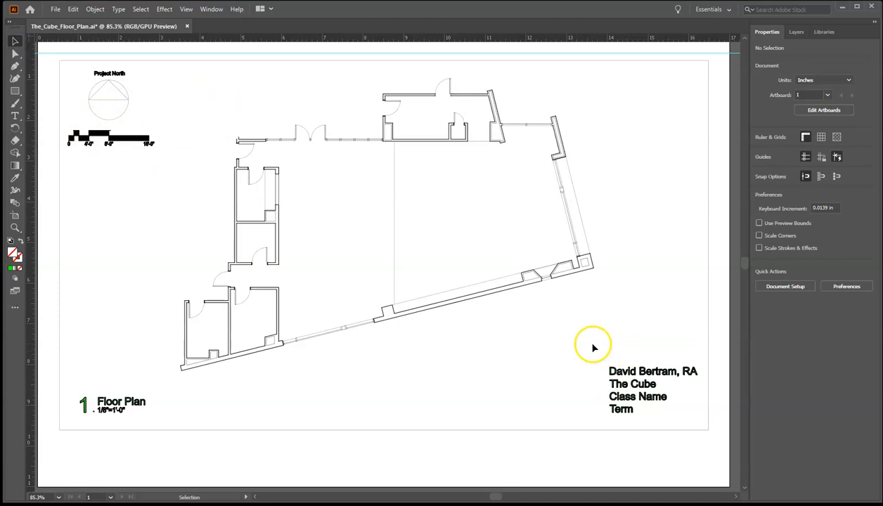
Isolate the title text group inside the border's lower corner and enter its first line for text editing
drag(593, 348, 714, 432)
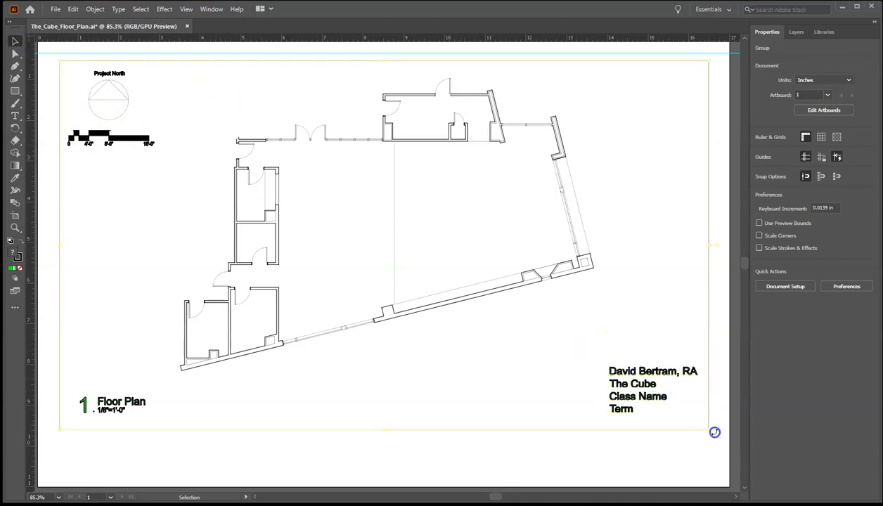
click(670, 398)
double_click(643, 376)
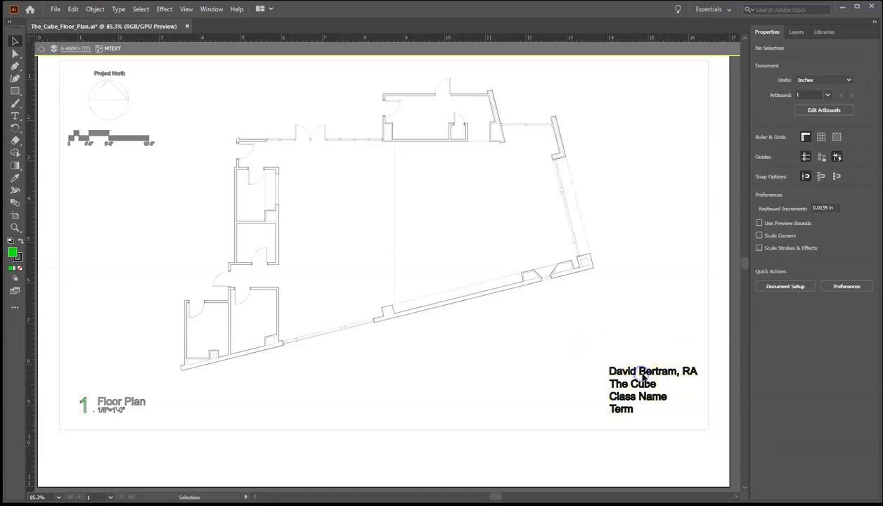
double_click(661, 372)
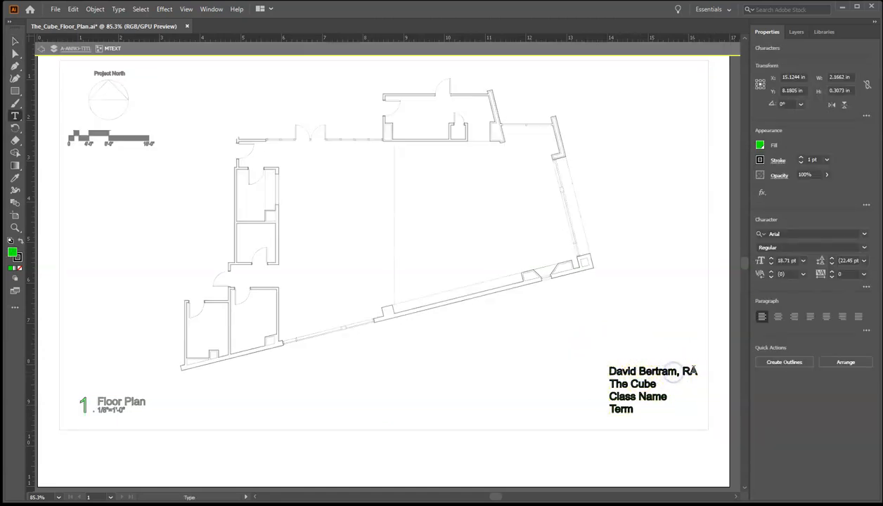
Select all characters of the title text's name line and set its stroke to None
drag(680, 373, 562, 370)
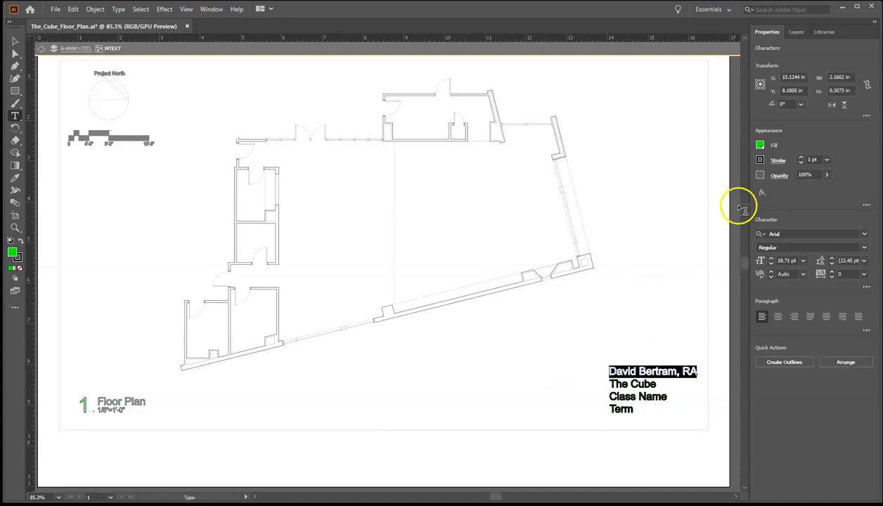
click(773, 148)
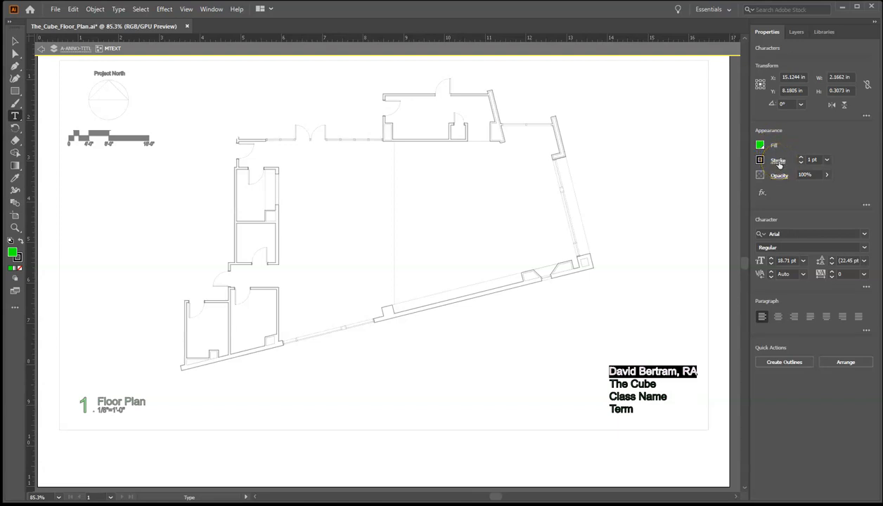
key(ctrl+equal)
key(ctrl+equal)
key(ctrl+equal)
key(ctrl+equal)
key(ctrl+equal)
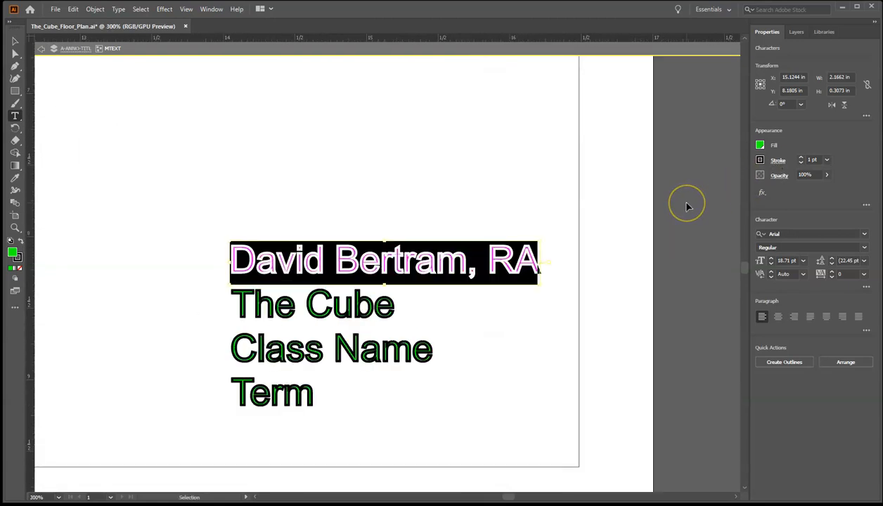
scroll(605, 232, down, 2)
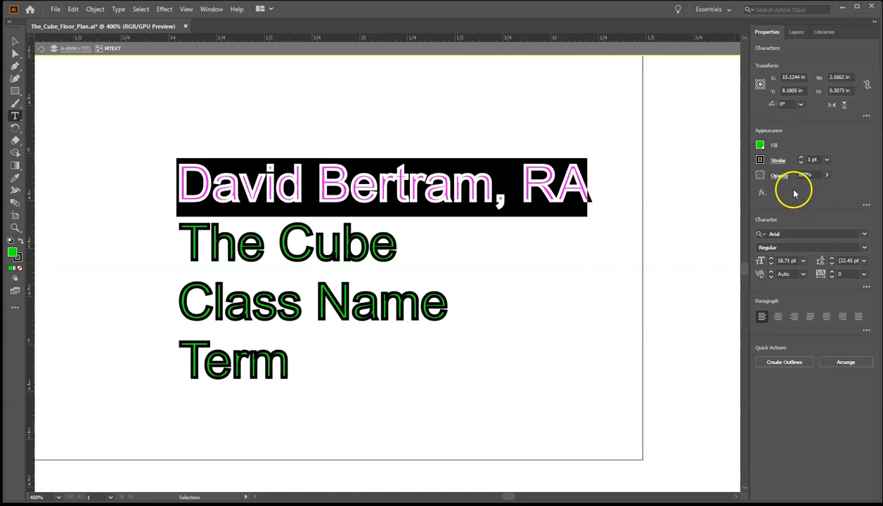
click(761, 160)
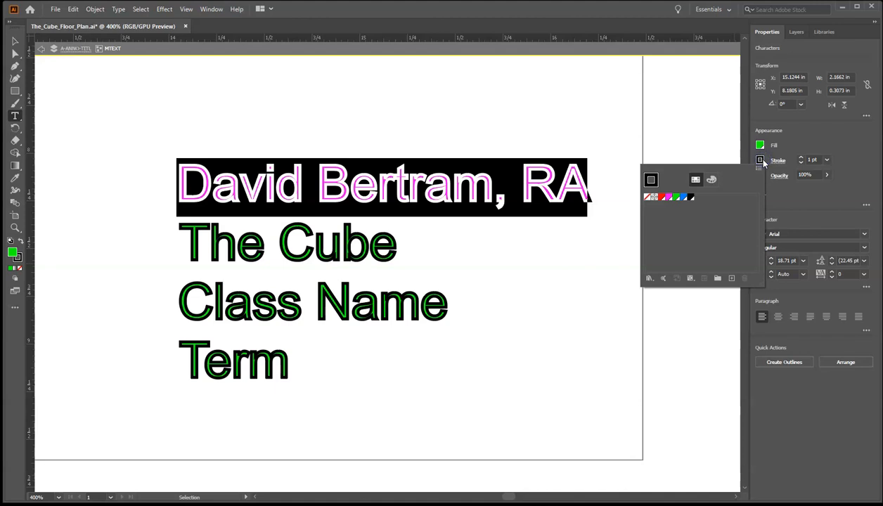
click(648, 199)
click(325, 223)
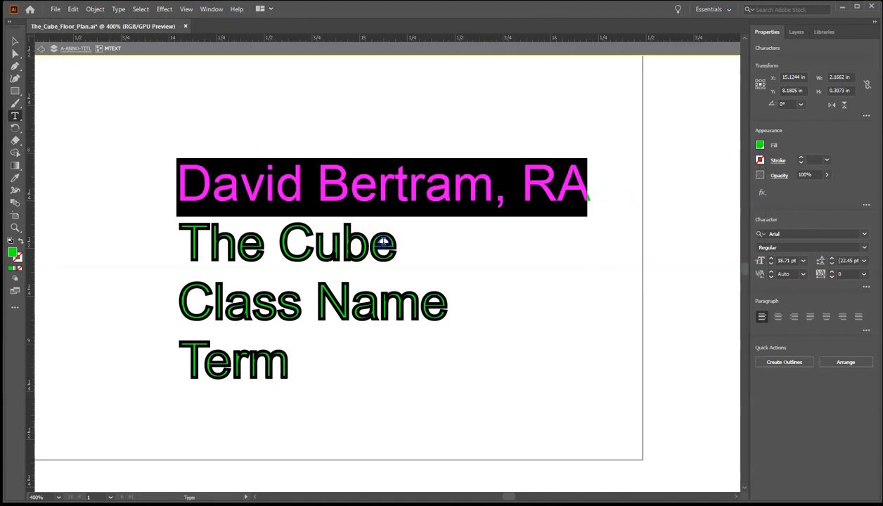
double_click(400, 246)
click(426, 200)
click(566, 190)
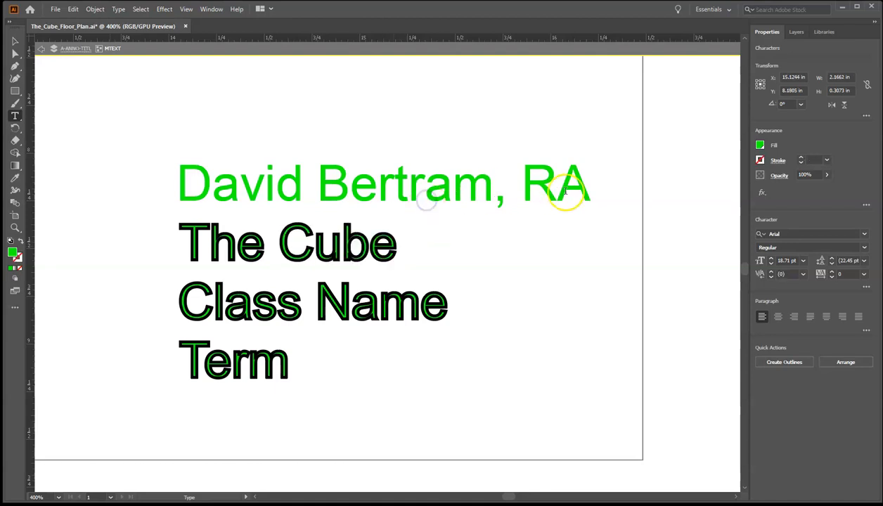
drag(591, 189, 178, 190)
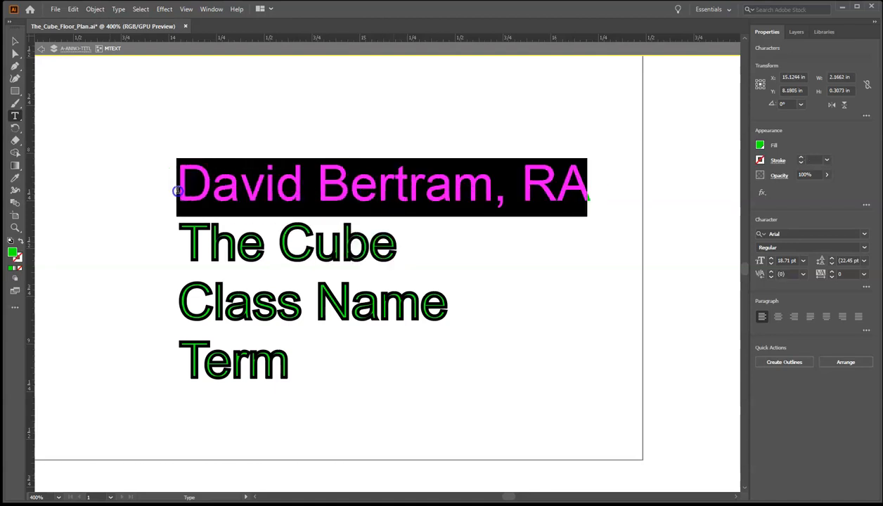
click(592, 197)
double_click(589, 195)
click(572, 194)
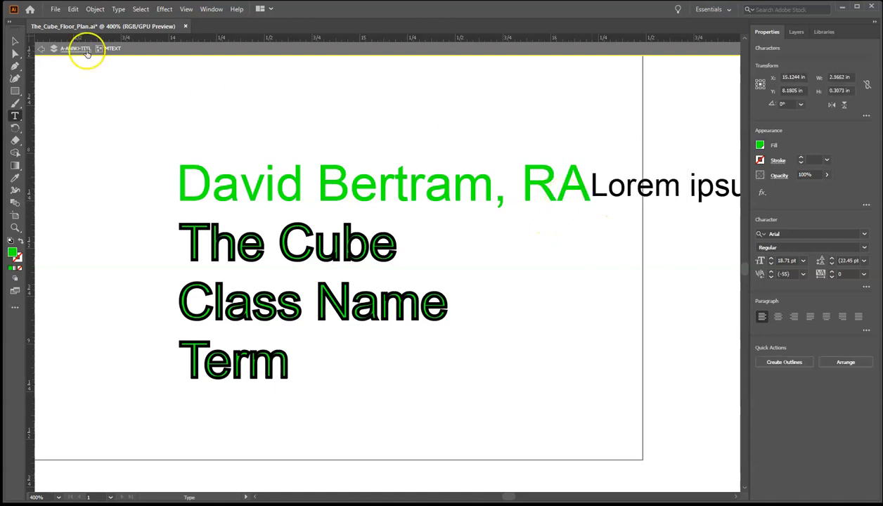
click(73, 10)
click(85, 18)
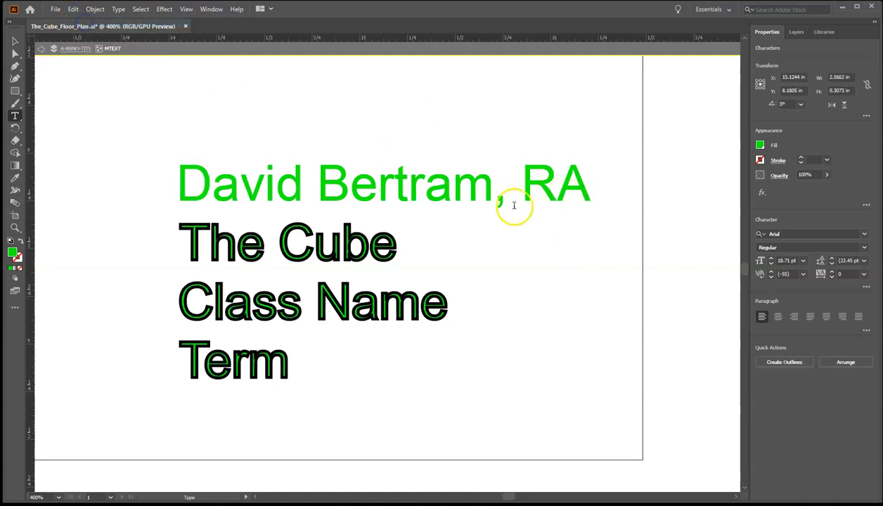
Change the fill of the title text's name line to black
drag(587, 190, 177, 184)
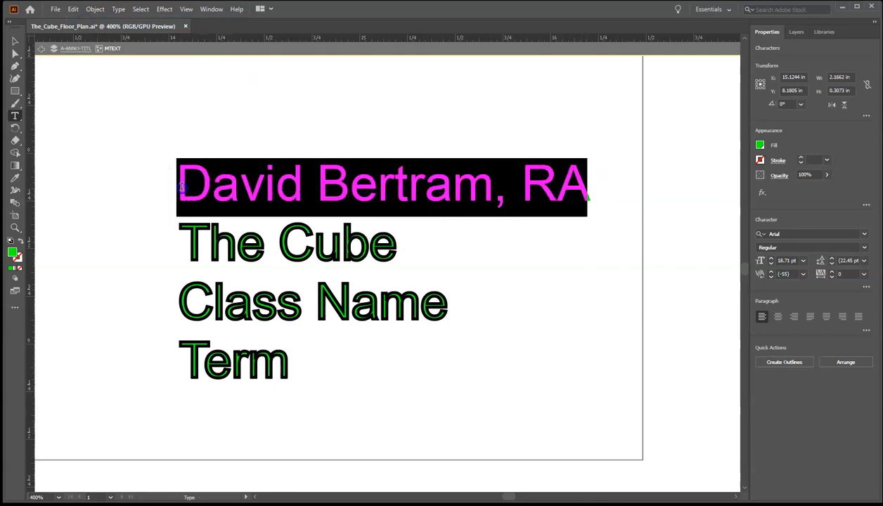
click(760, 145)
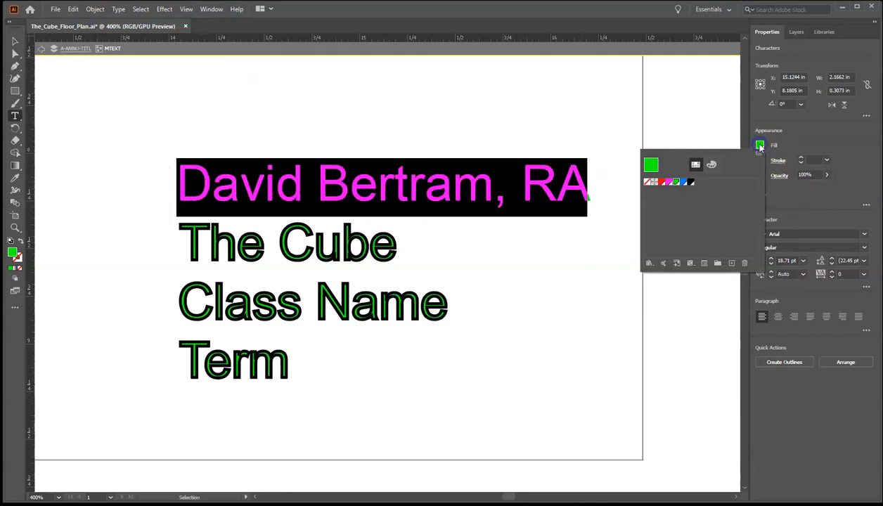
click(692, 183)
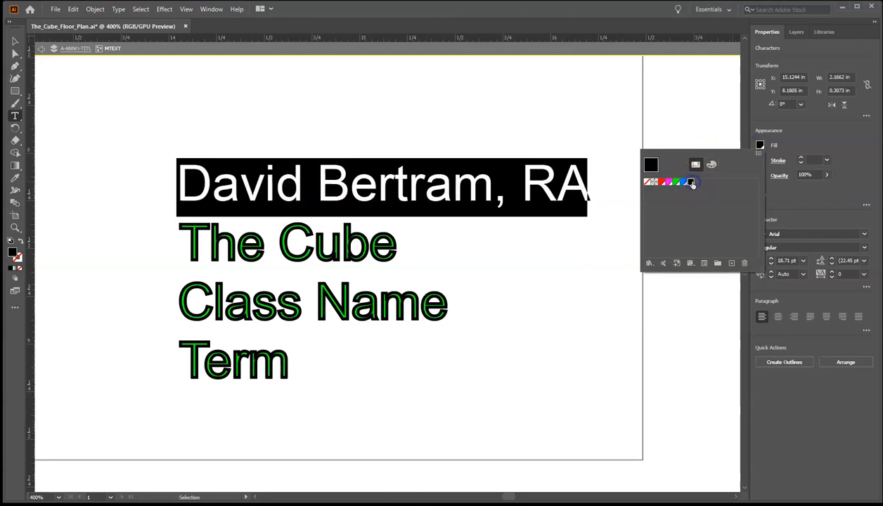
click(596, 270)
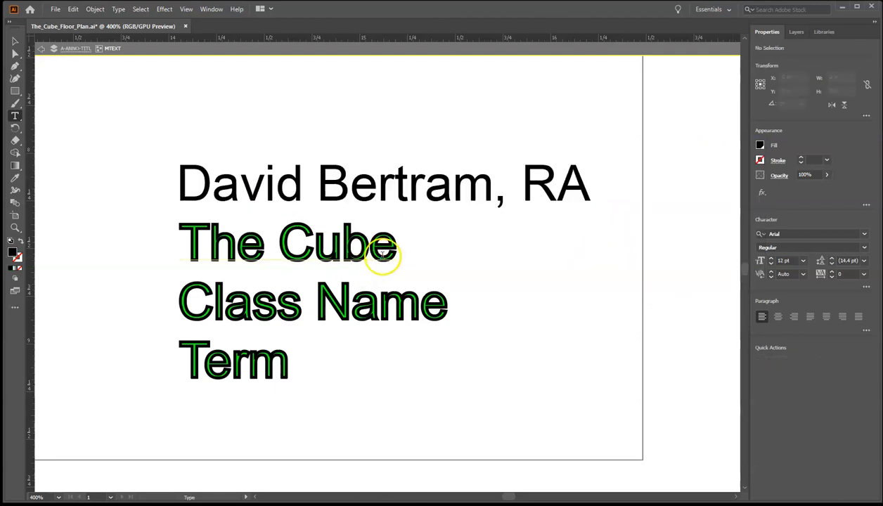
Set the "The Cube" line's stroke to None and its fill to black
drag(395, 254, 165, 252)
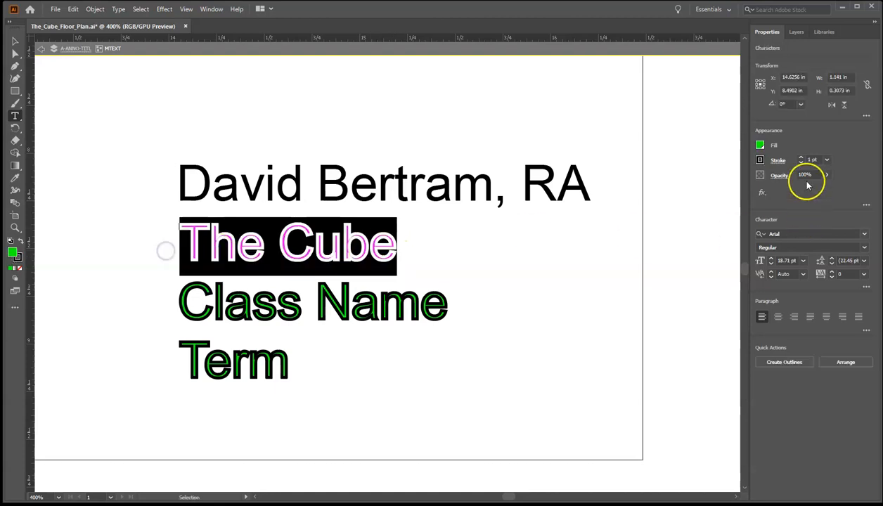
click(761, 161)
click(648, 197)
click(761, 145)
click(760, 145)
click(710, 166)
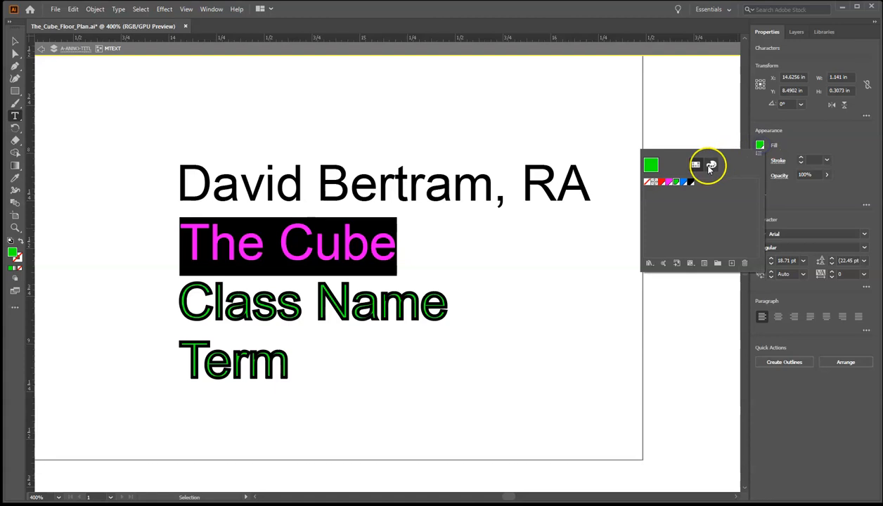
click(691, 183)
Set the "Class Name" line's stroke to None and its fill to black
drag(443, 304, 177, 301)
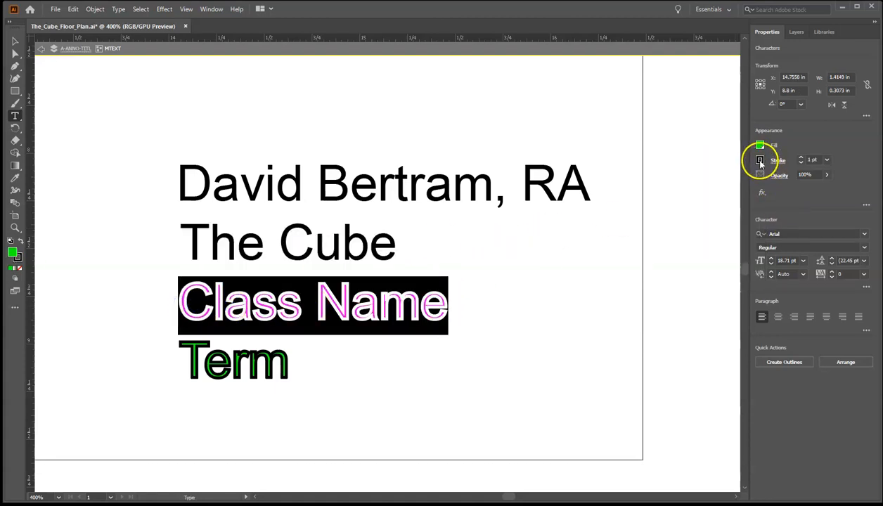
click(760, 161)
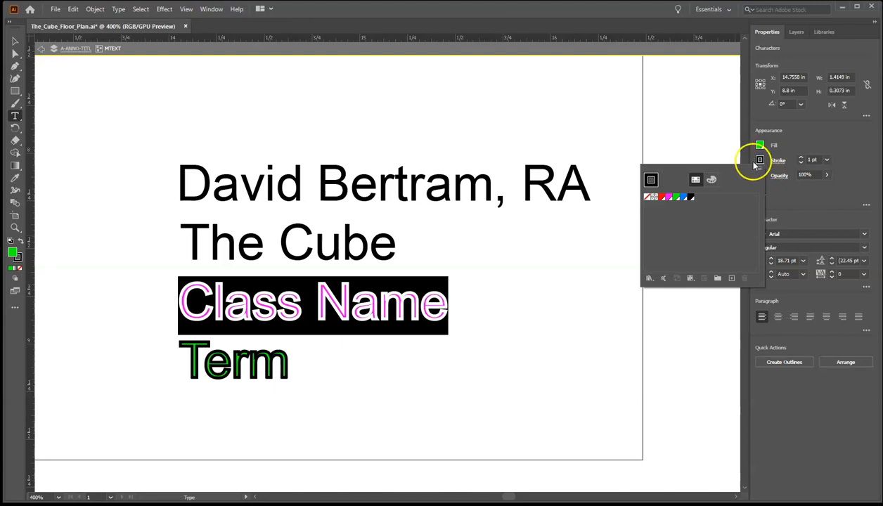
click(647, 198)
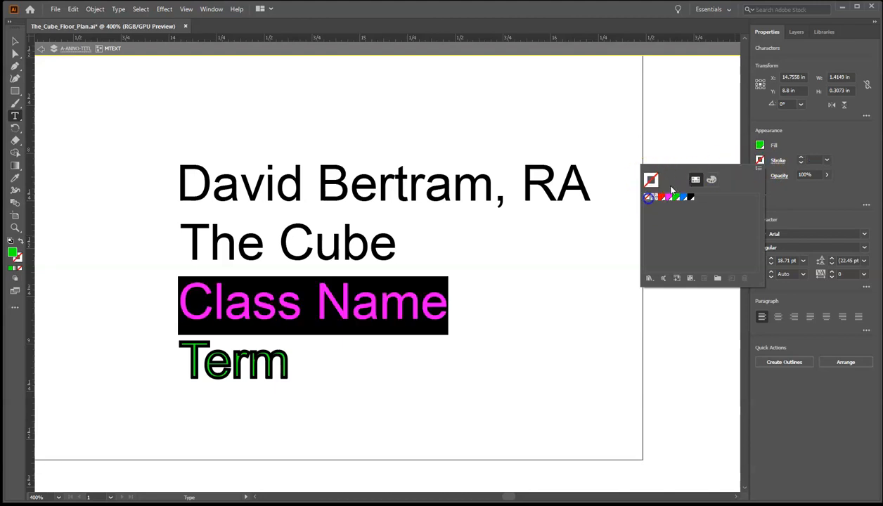
click(760, 144)
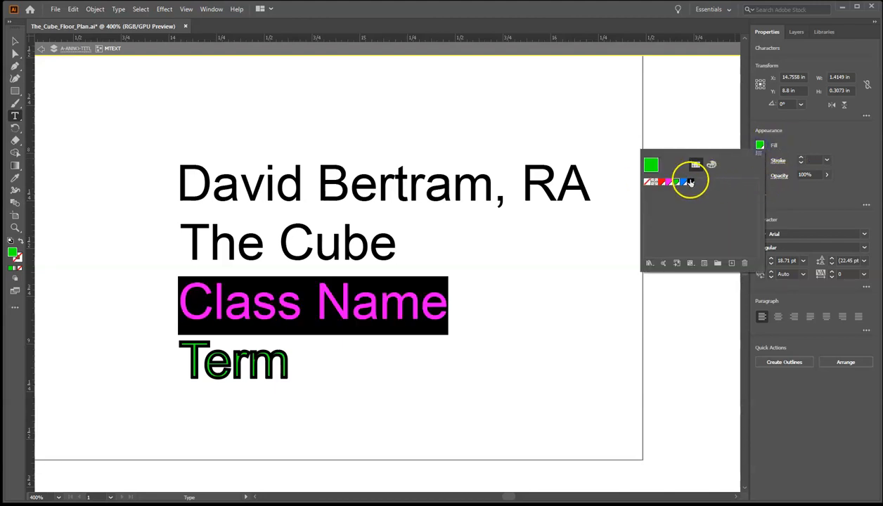
click(691, 182)
Give the "Term" line a black fill and no stroke, and deselect the text
drag(285, 362, 167, 363)
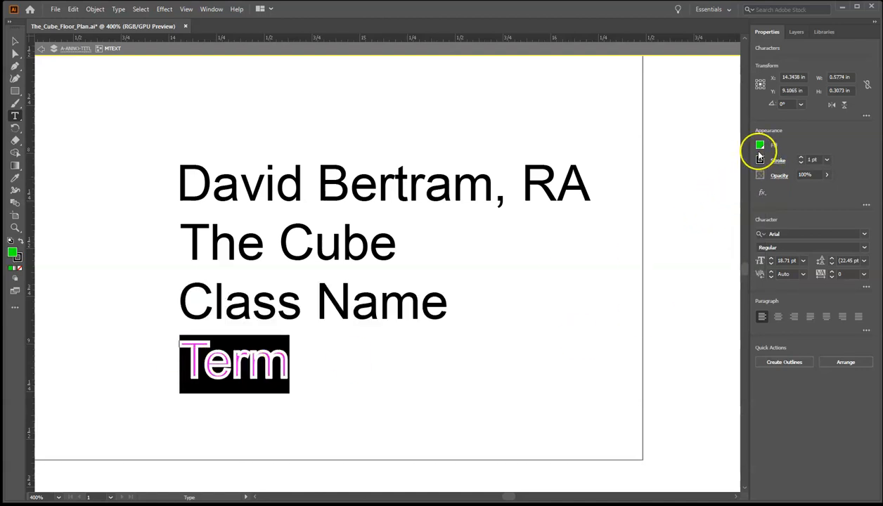
click(761, 146)
click(691, 182)
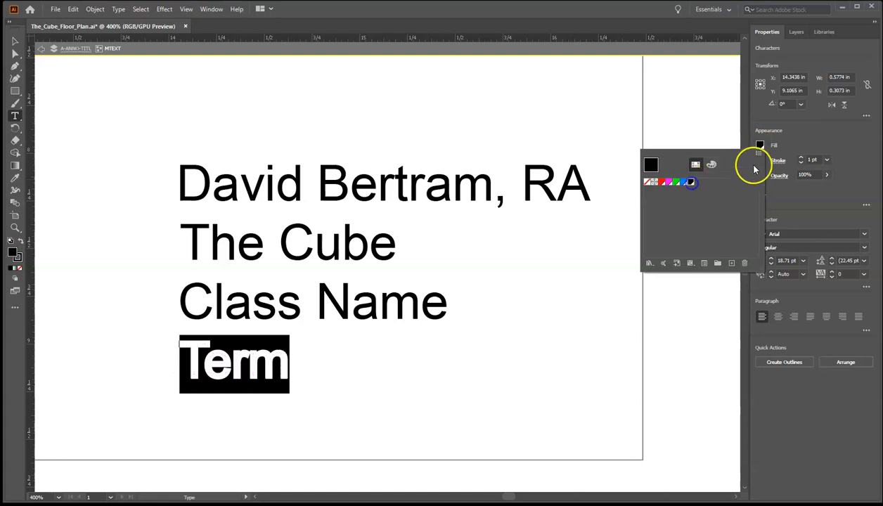
click(760, 161)
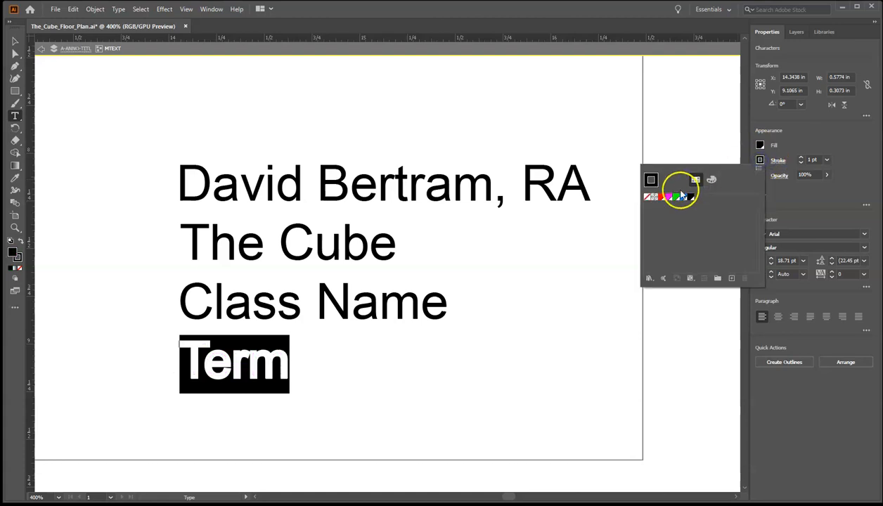
click(648, 196)
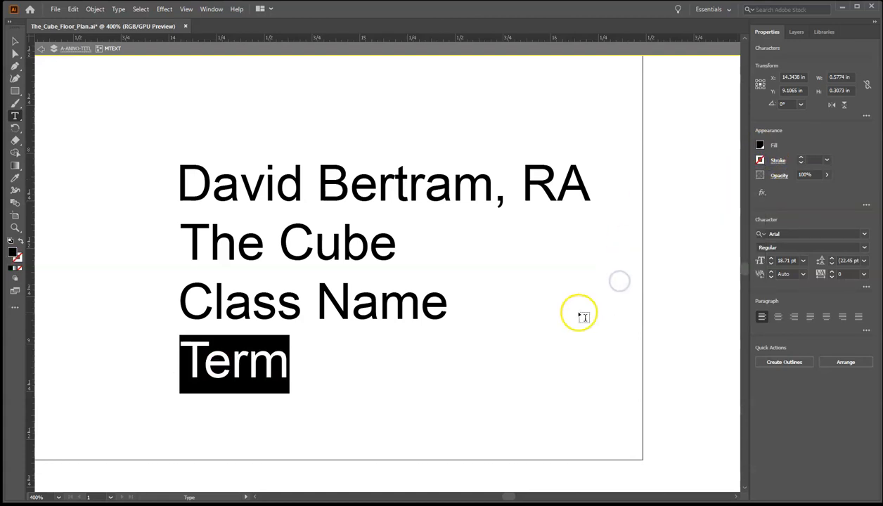
click(15, 41)
click(258, 103)
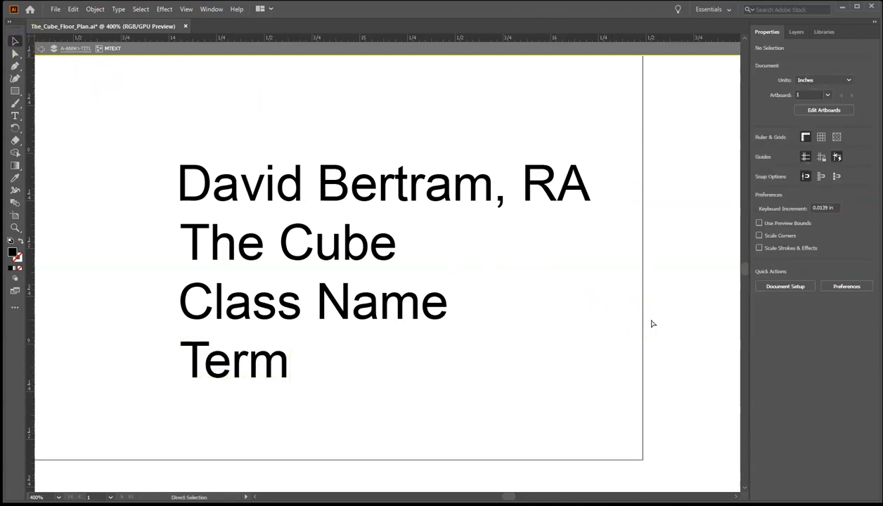
Isolate the "Floor Plan" text group of the drawing title in the border's lower corner
key(ctrl+0)
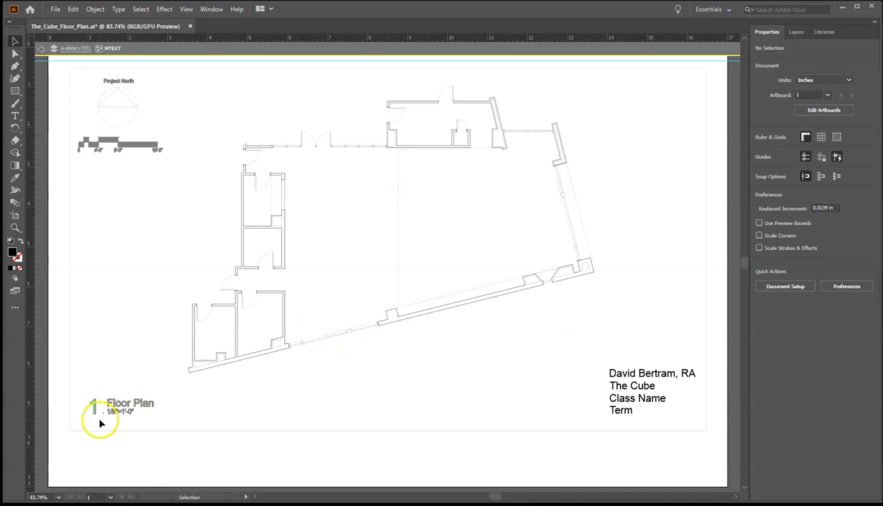
key(ctrl+1)
mouse_move(498, 498)
mouse_down()
mouse_move(475, 499)
mouse_move(490, 498)
mouse_up()
key(ctrl+plus)
scroll(395, 436, down, 5)
scroll(396, 430, up, 3)
scroll(393, 426, down, 2)
key(ctrl+plus)
mouse_move(486, 497)
mouse_down()
mouse_move(454, 497)
mouse_move(486, 497)
mouse_up()
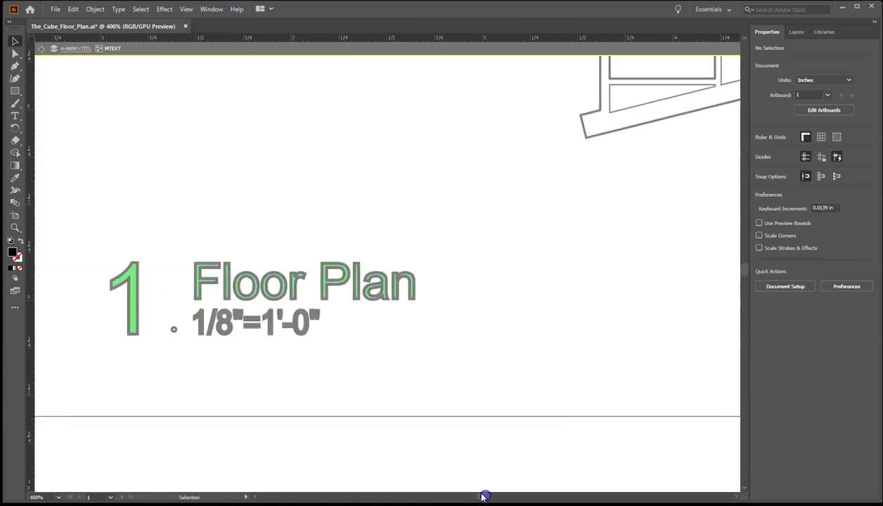
click(389, 292)
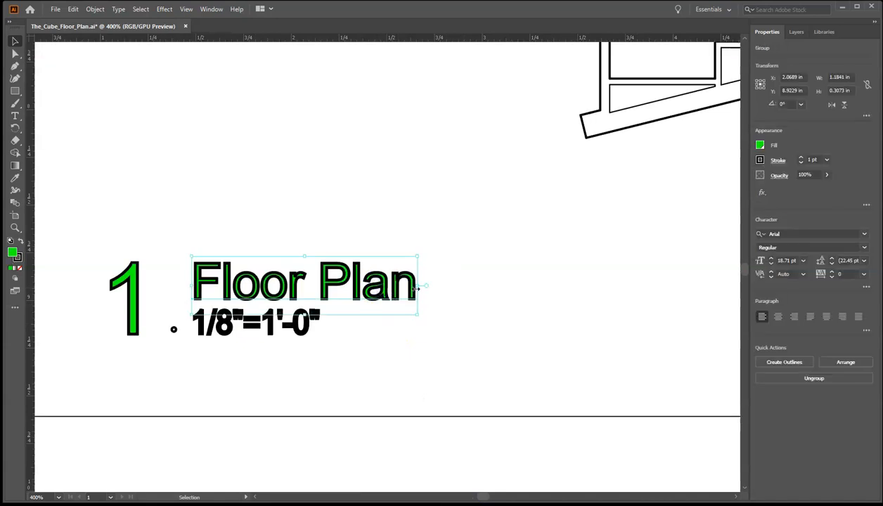
mouse_move(413, 288)
mouse_down()
mouse_move(335, 289)
mouse_move(417, 287)
mouse_up()
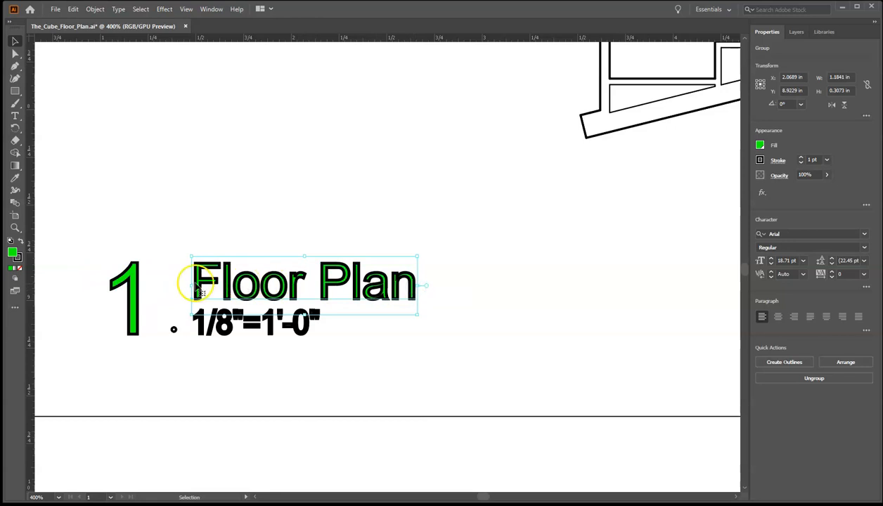
double_click(414, 288)
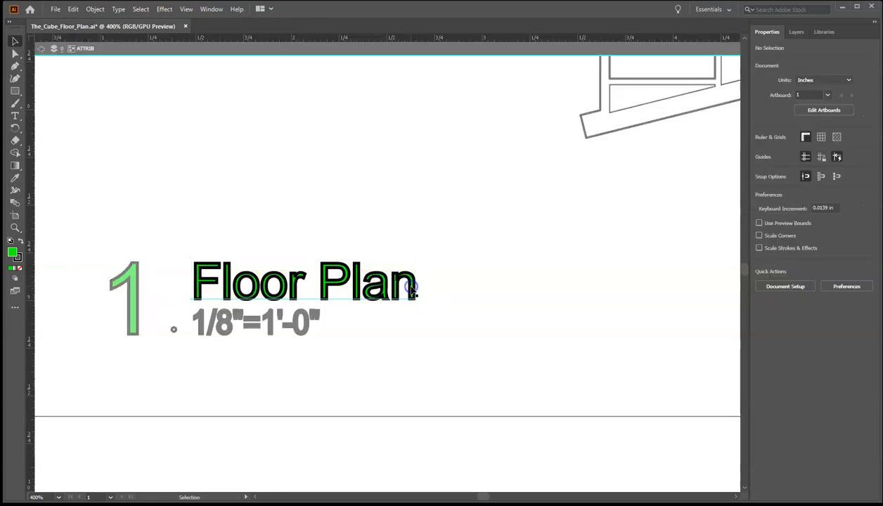
Set the "Floor Plan" text's fill to black and its stroke to None
click(415, 288)
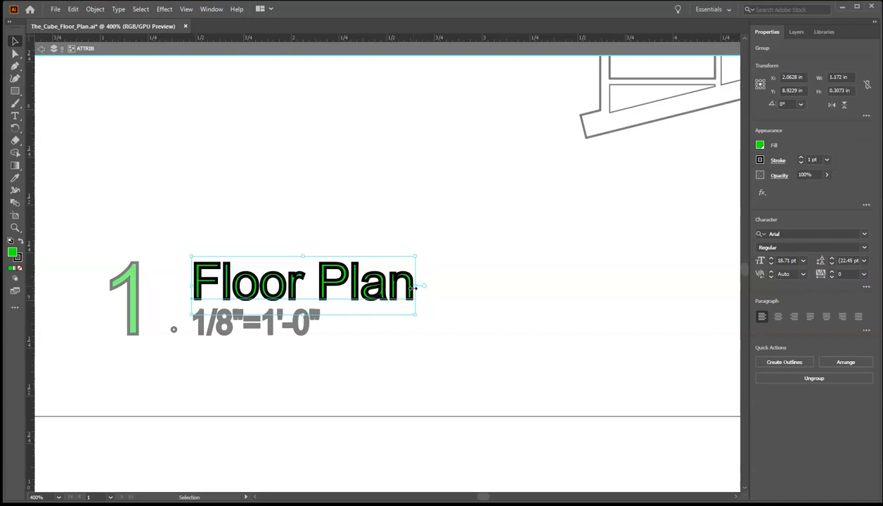
click(761, 146)
click(690, 183)
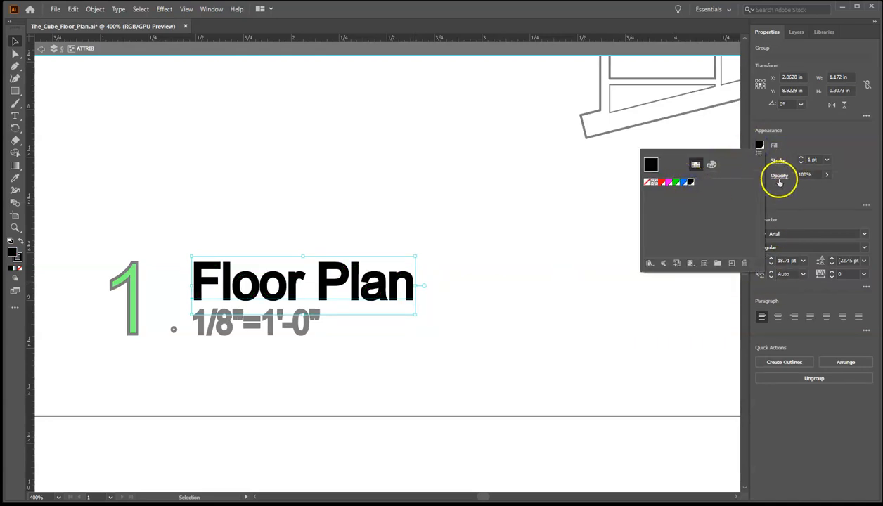
click(760, 160)
click(761, 160)
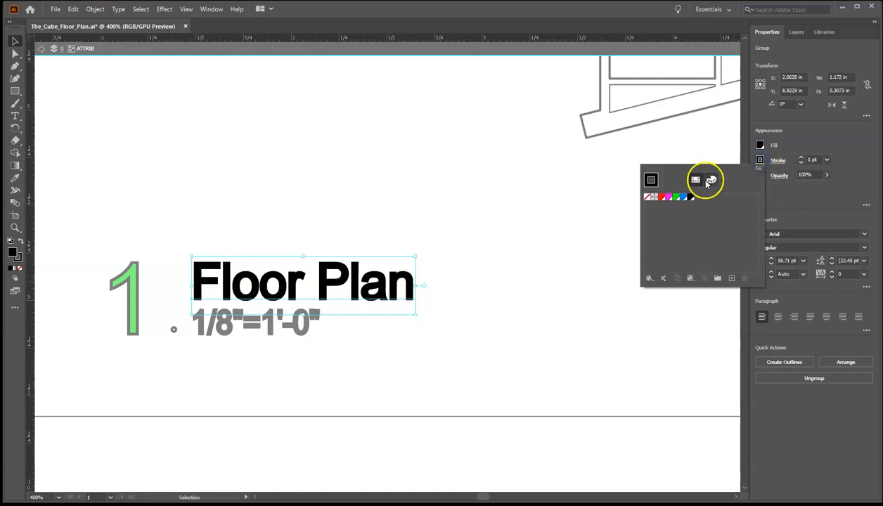
click(647, 198)
click(568, 259)
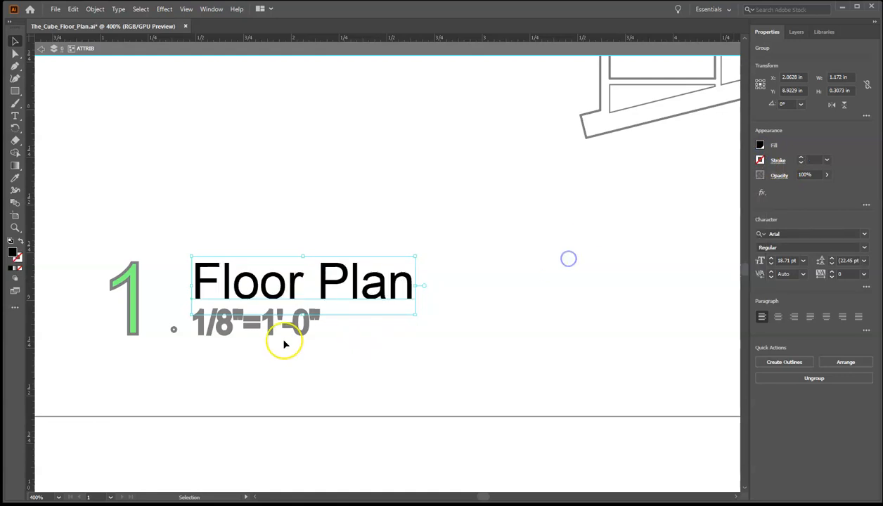
Leave isolation and give the 1/8"=1'-0" scale text a black fill and no stroke
click(285, 344)
double_click(236, 327)
click(287, 326)
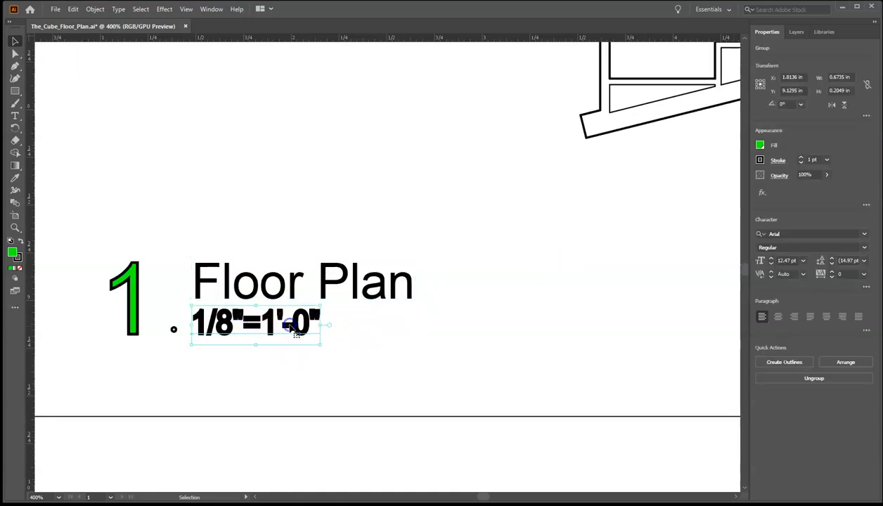
click(760, 145)
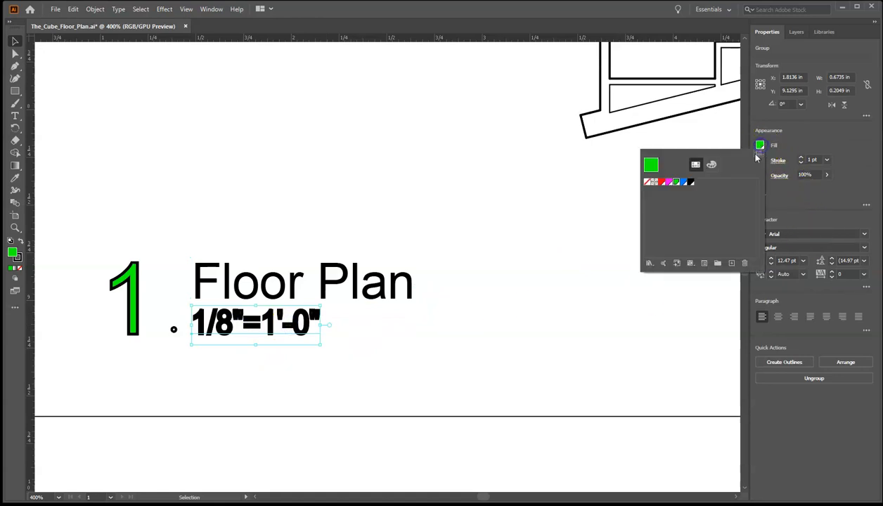
click(691, 182)
click(761, 160)
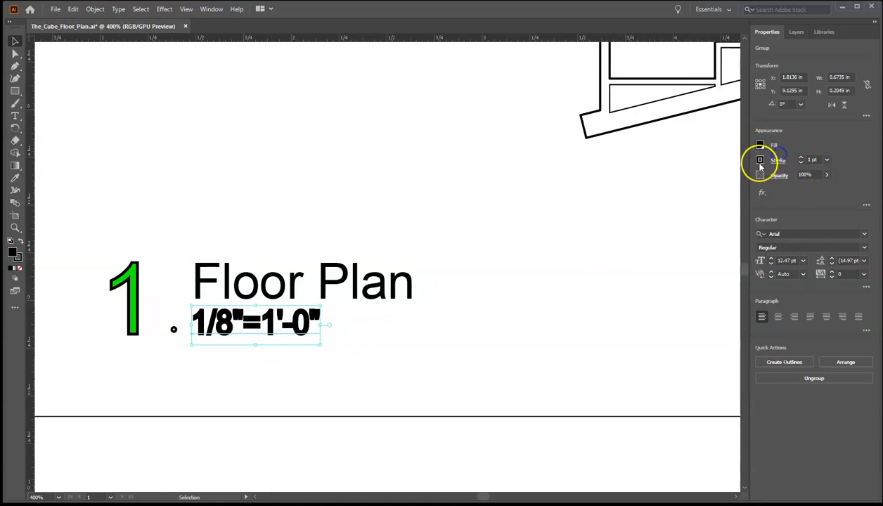
click(760, 160)
click(647, 197)
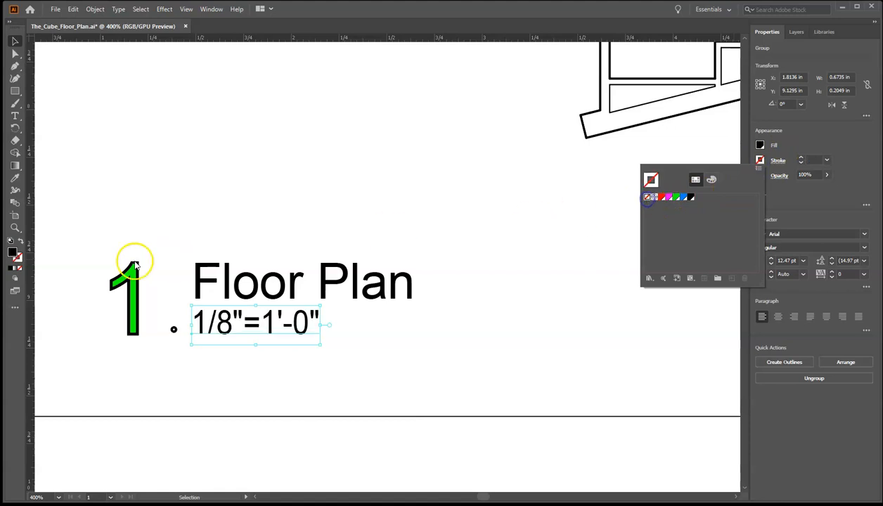
Set the drawing number "1" to a black fill with its stroke set to None, and deselect it
click(136, 288)
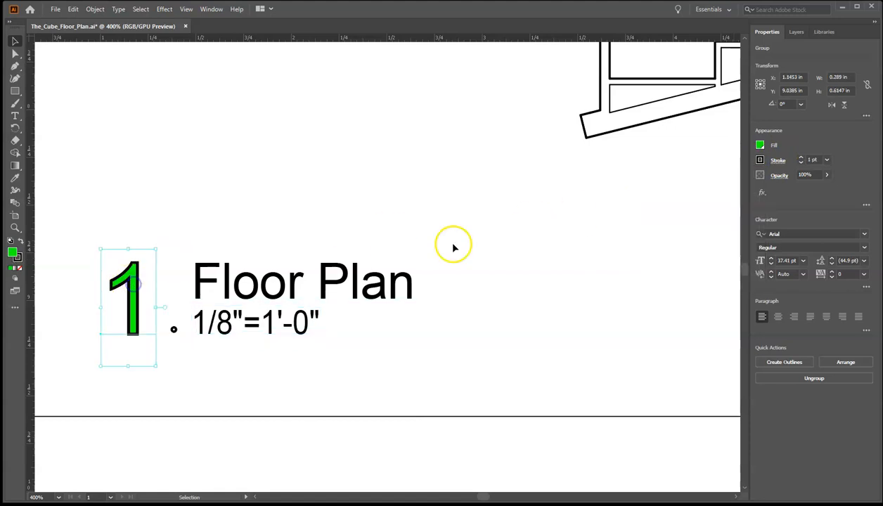
click(760, 145)
click(692, 183)
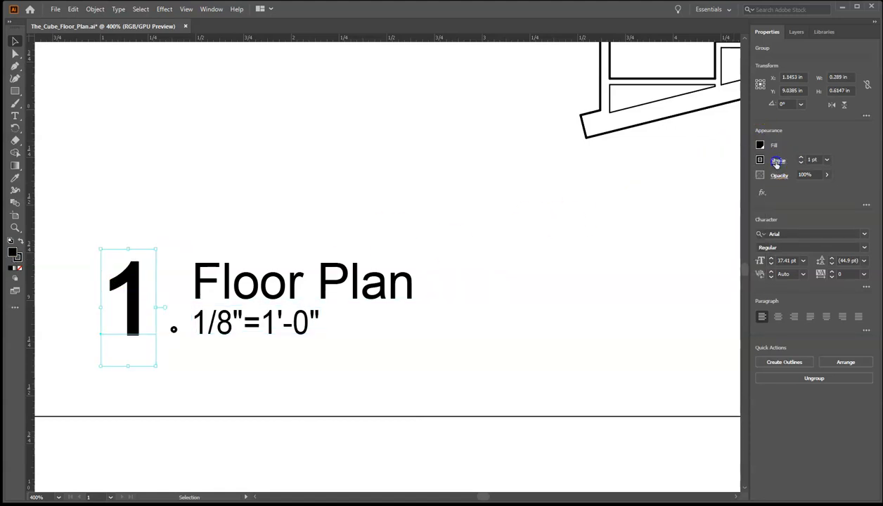
click(760, 160)
click(647, 197)
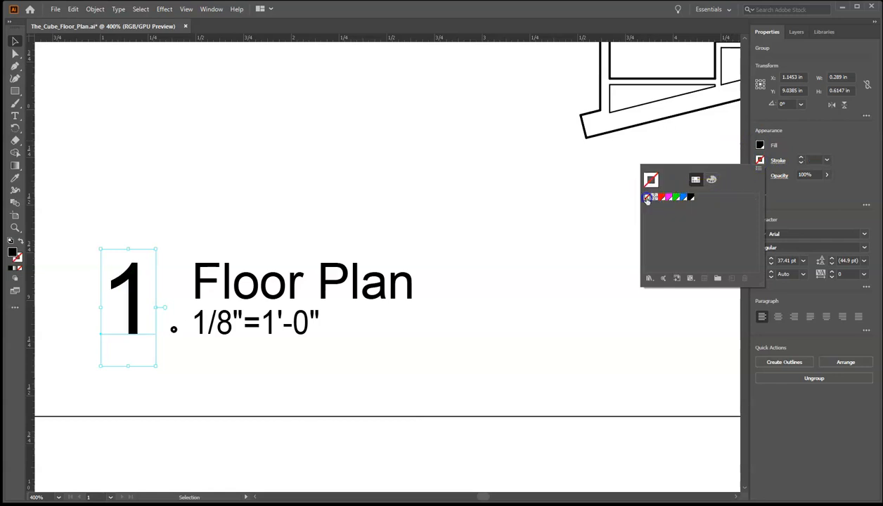
click(521, 265)
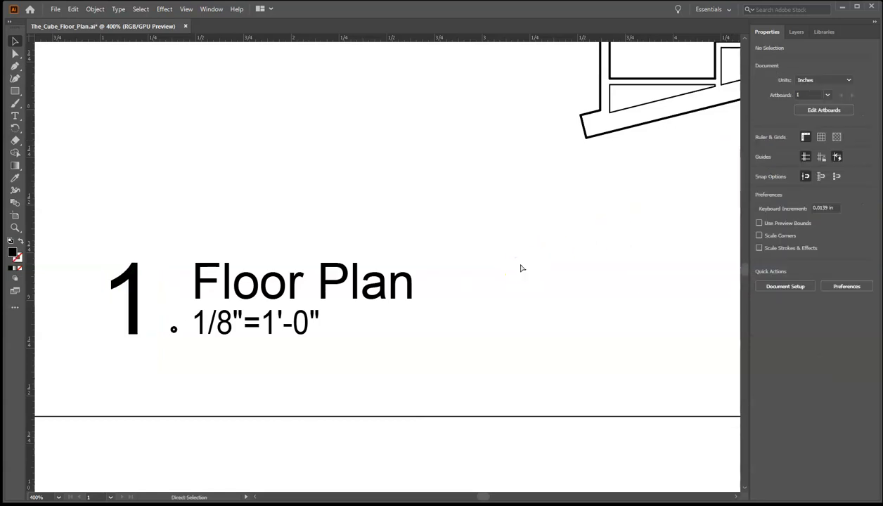
Set the stroke of the graphic scale bar's 8'-0" to 16'-0" segment to None and deselect it
key(ctrl+0)
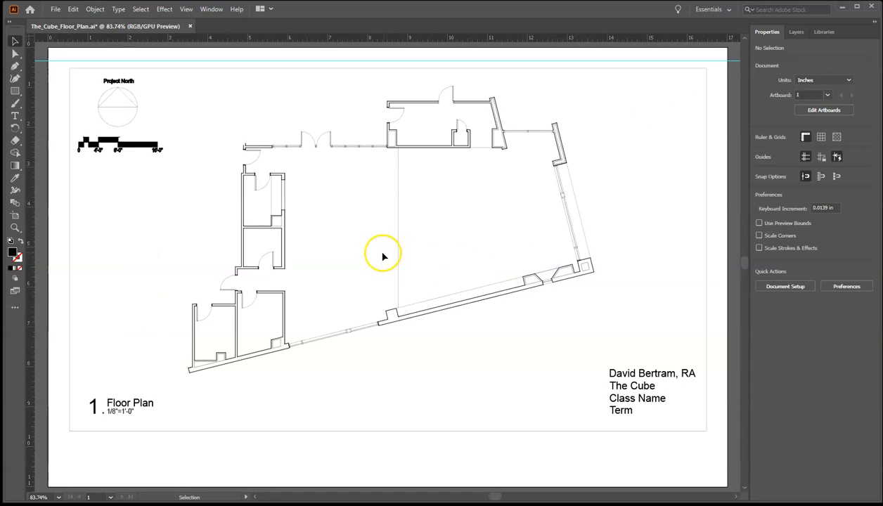
key(ctrl+1)
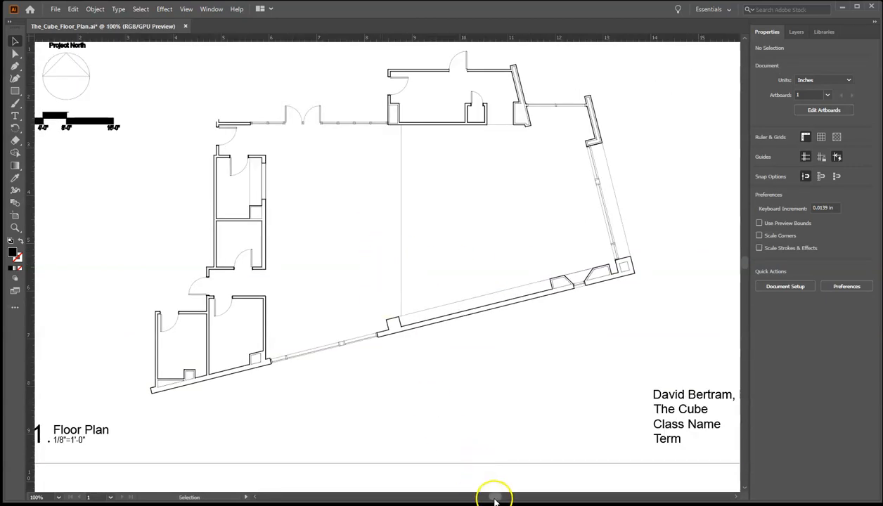
drag(495, 499, 480, 500)
key(ctrl+=)
scroll(404, 292, up, 8)
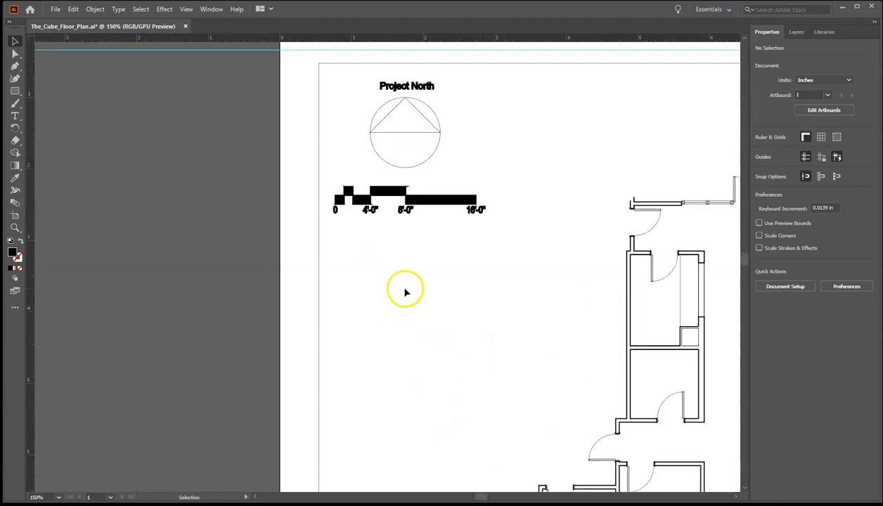
key(ctrl+=)
key(ctrl+=)
key(v)
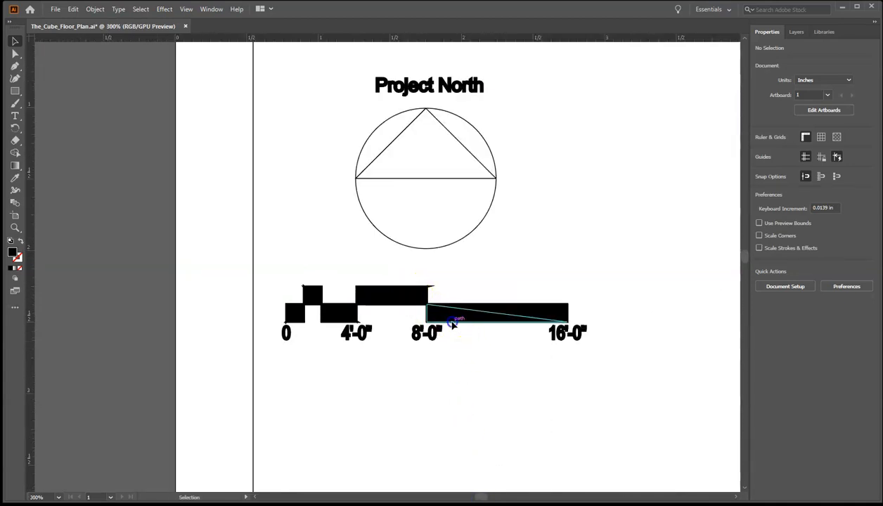
click(453, 320)
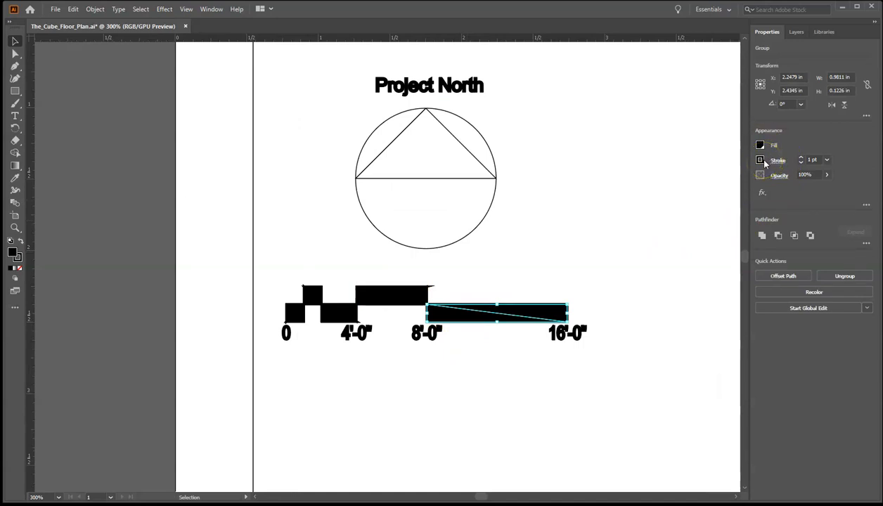
click(760, 161)
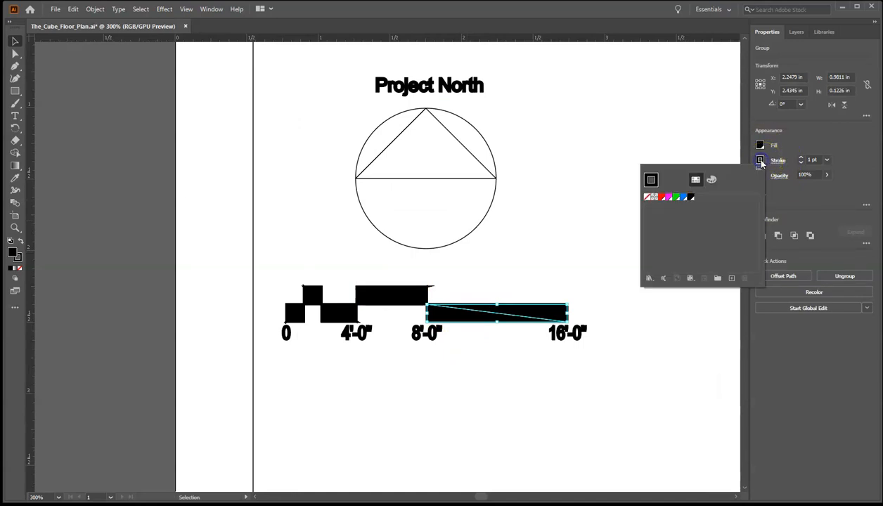
click(647, 197)
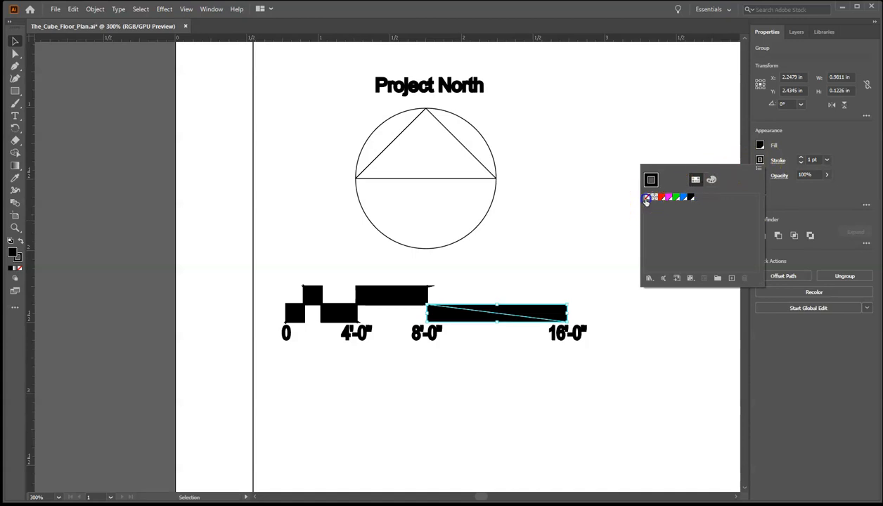
click(583, 235)
click(633, 257)
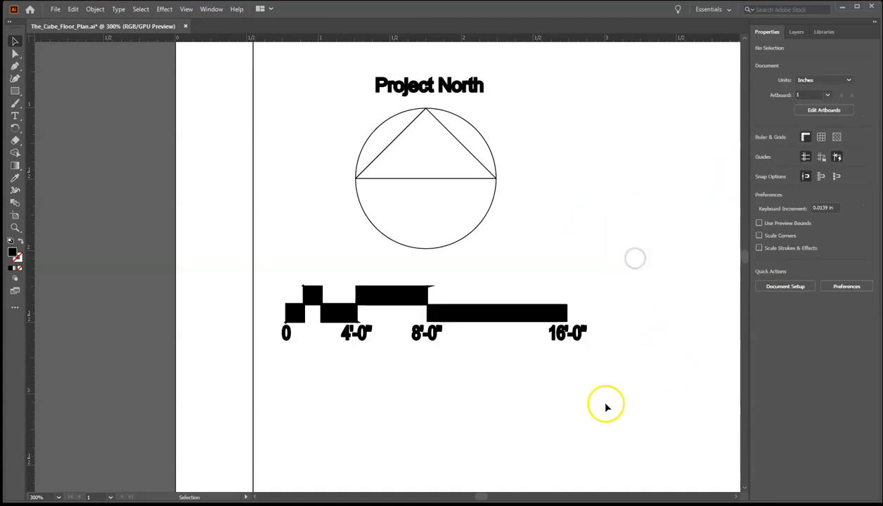
Set the stroke of the graphic scale bar's 4'-0" to 8'-0" segment to None
click(414, 302)
click(760, 161)
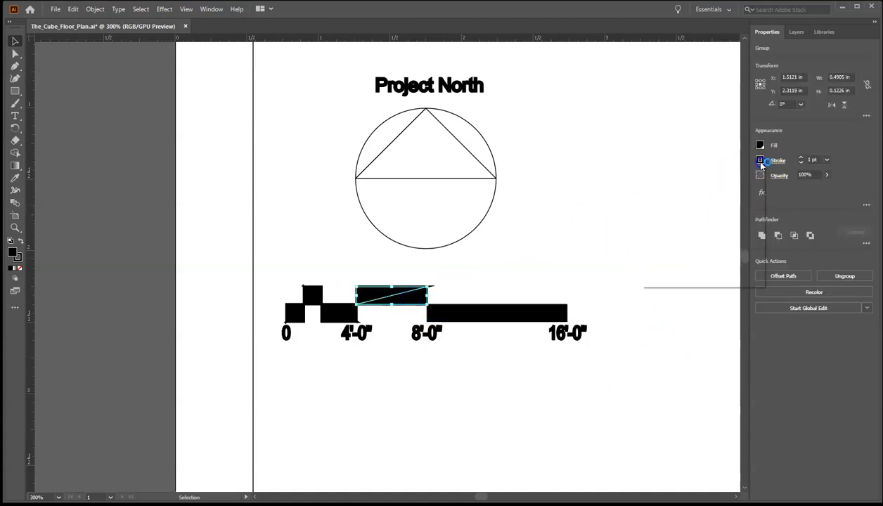
click(647, 197)
Set the stroke of the three scale bar segments between 0 and 4'-0" to None together and deselect them
click(334, 304)
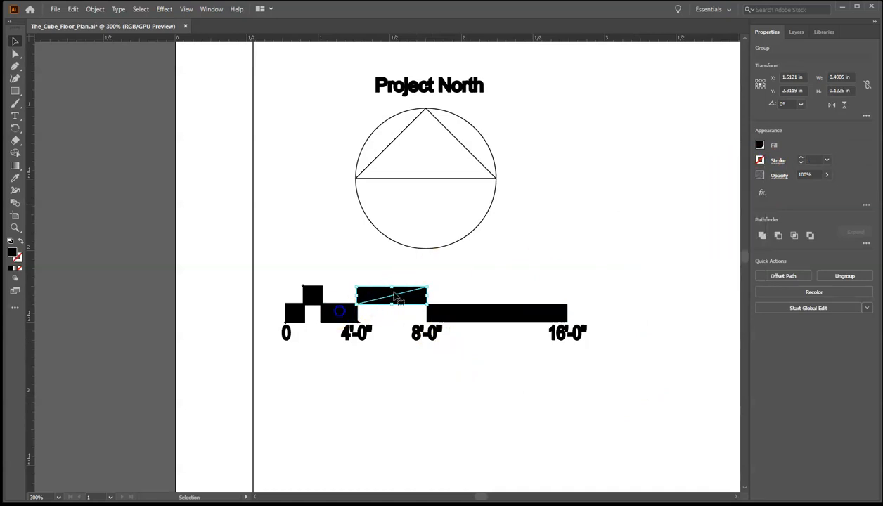
click(331, 317)
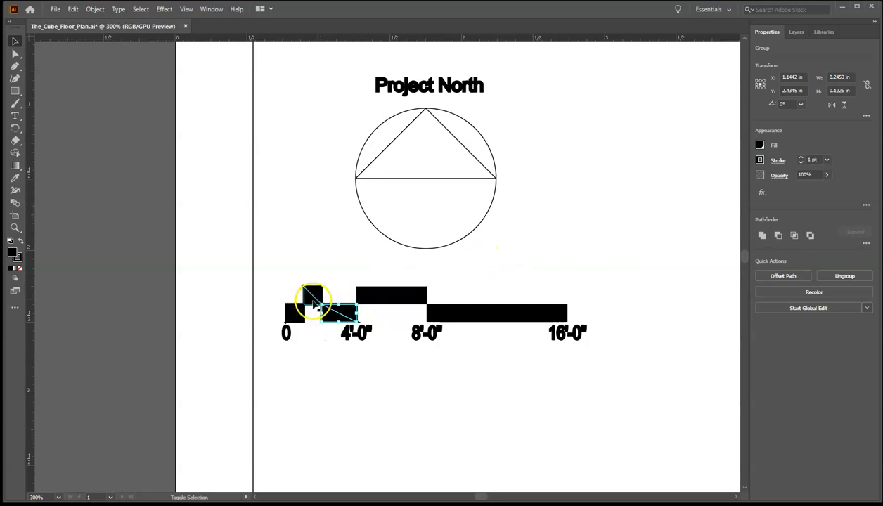
shift+click(313, 296)
shift+click(296, 315)
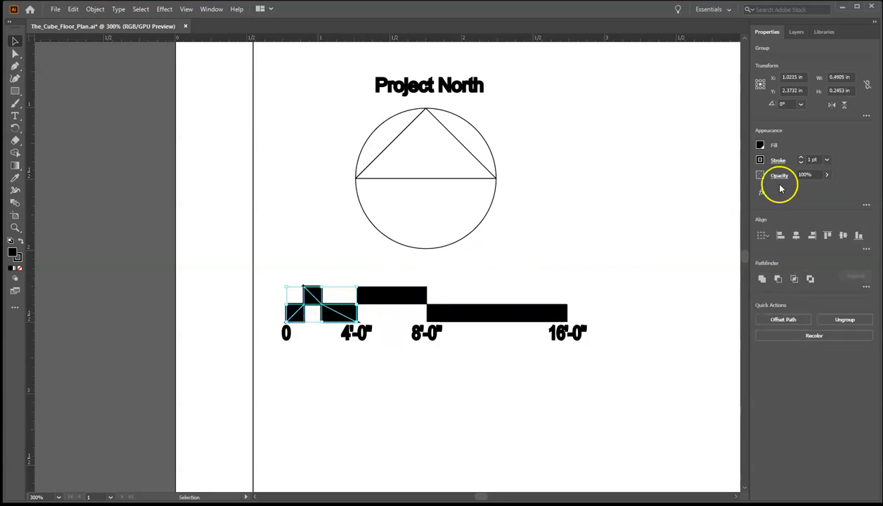
click(759, 162)
click(648, 197)
click(507, 401)
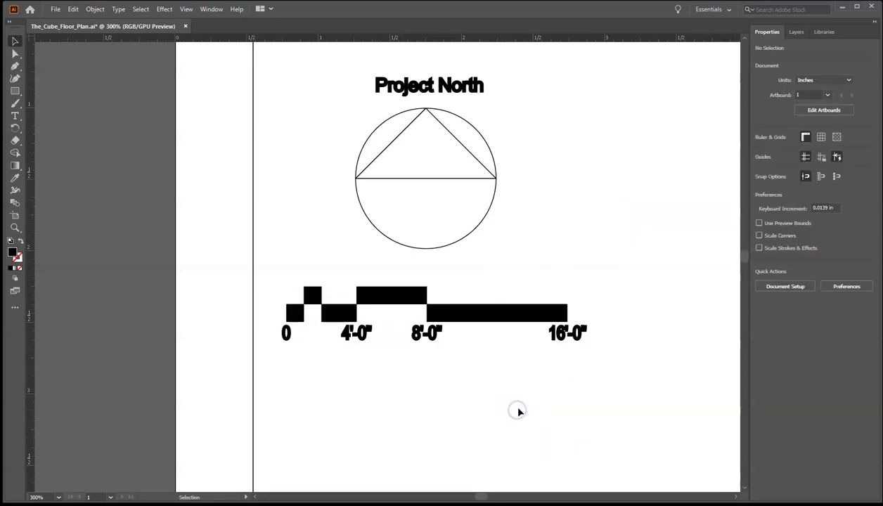
Set the stroke of the scale bar labels 0, 4'-0", 8'-0" and 16'-0" to None and deselect them
click(578, 337)
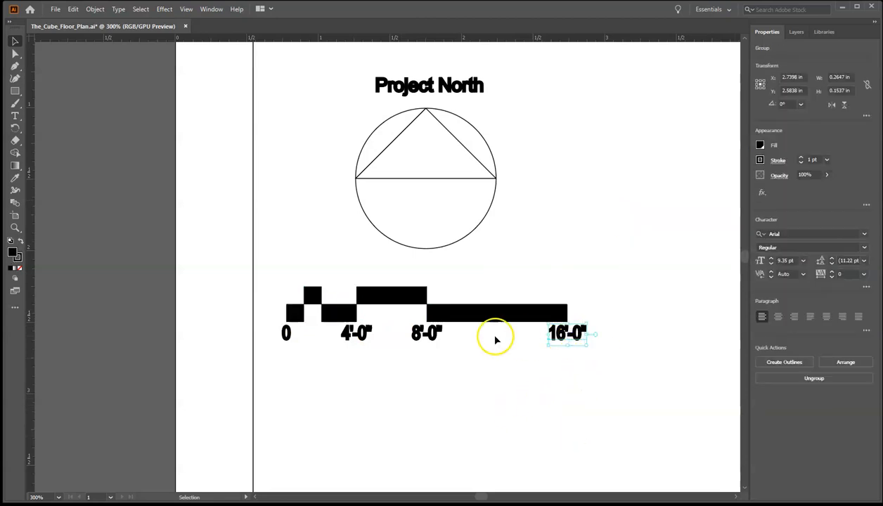
shift+click(427, 336)
shift+click(361, 339)
shift+click(285, 335)
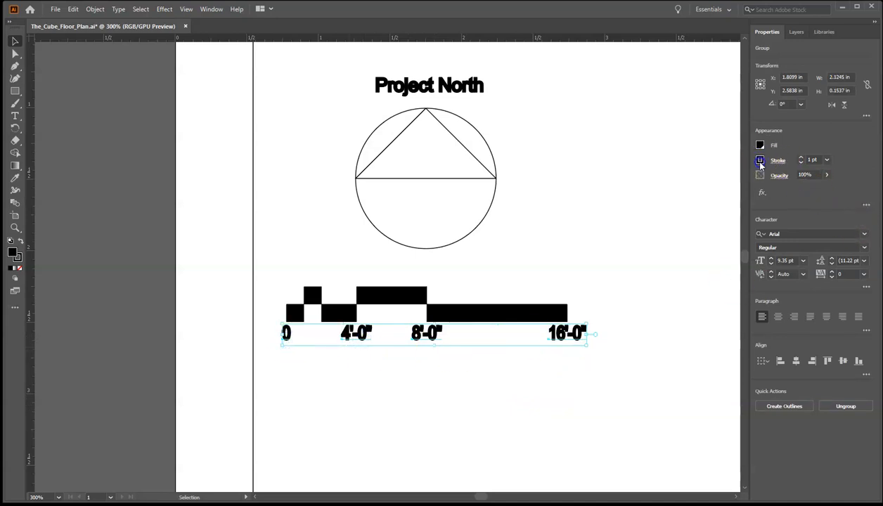
click(760, 161)
click(648, 197)
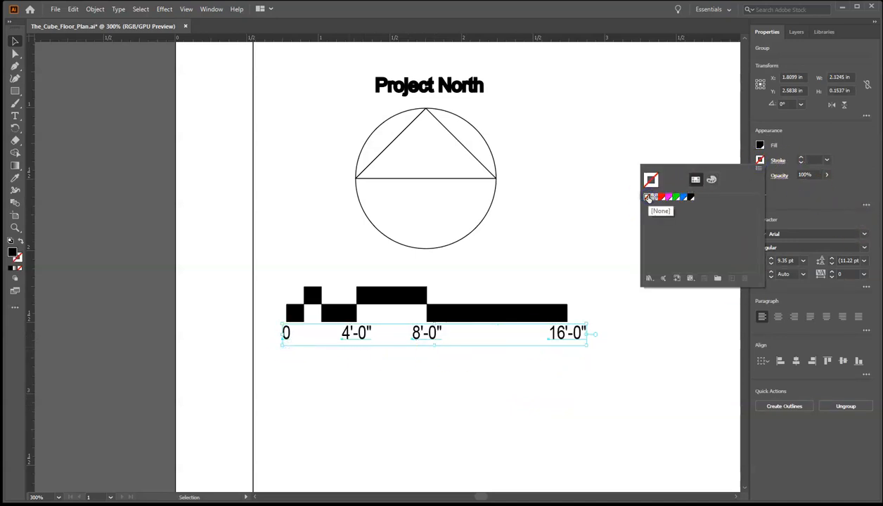
click(641, 378)
Give the "Project North" text a stroke of None and a black fill, and deselect it
click(456, 93)
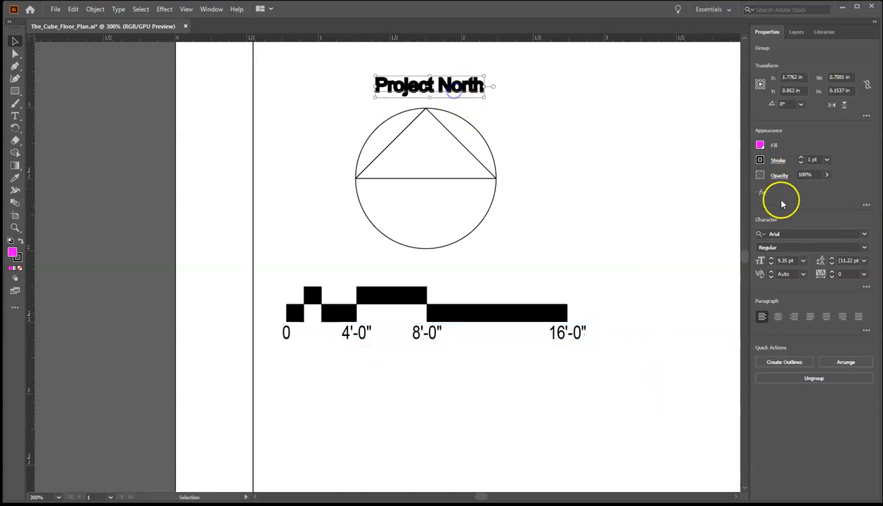
click(760, 161)
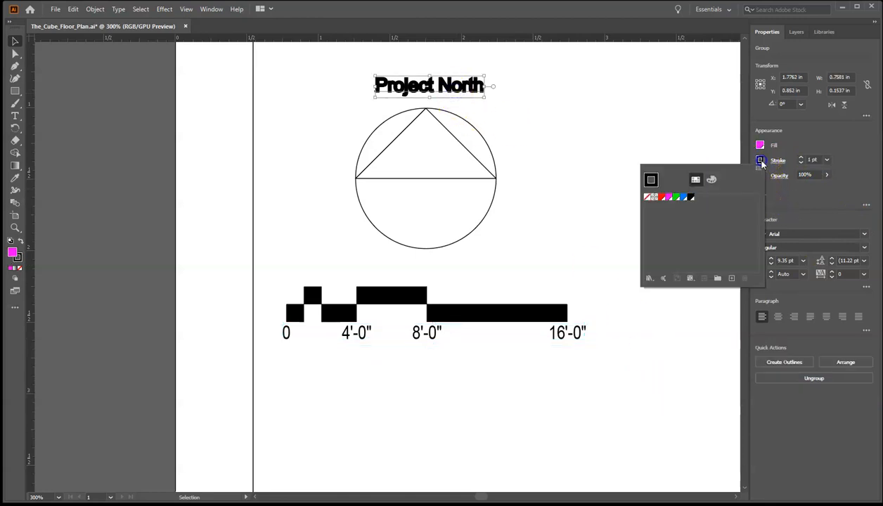
click(647, 196)
click(596, 225)
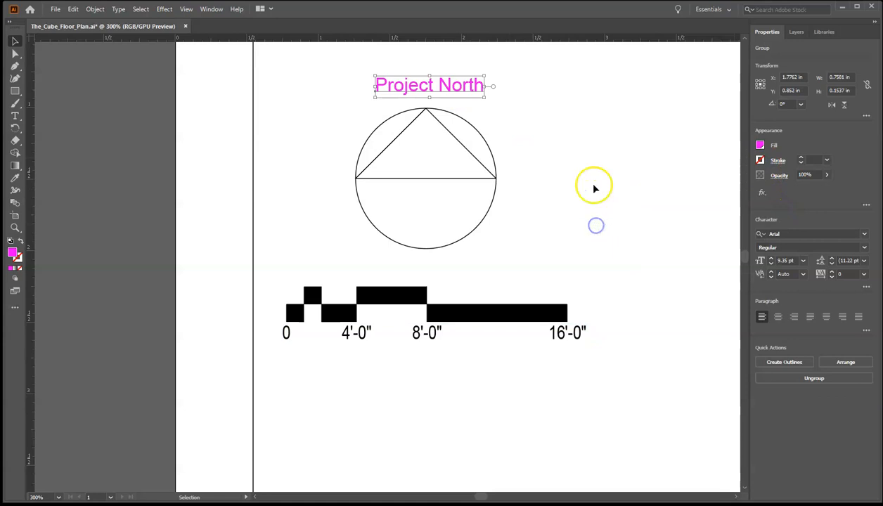
click(760, 145)
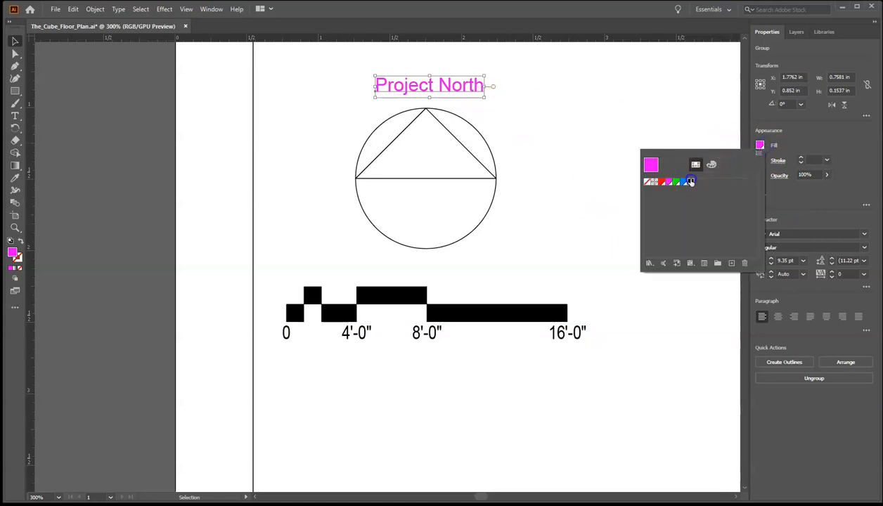
click(691, 181)
click(542, 236)
click(543, 237)
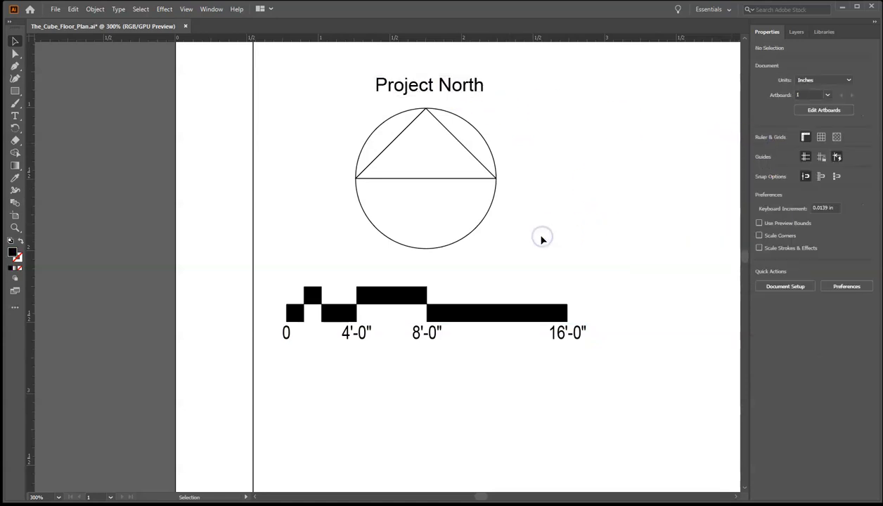
Fit the whole artboard in view and swap the fill and stroke colours with nothing selected
key(ctrl+0)
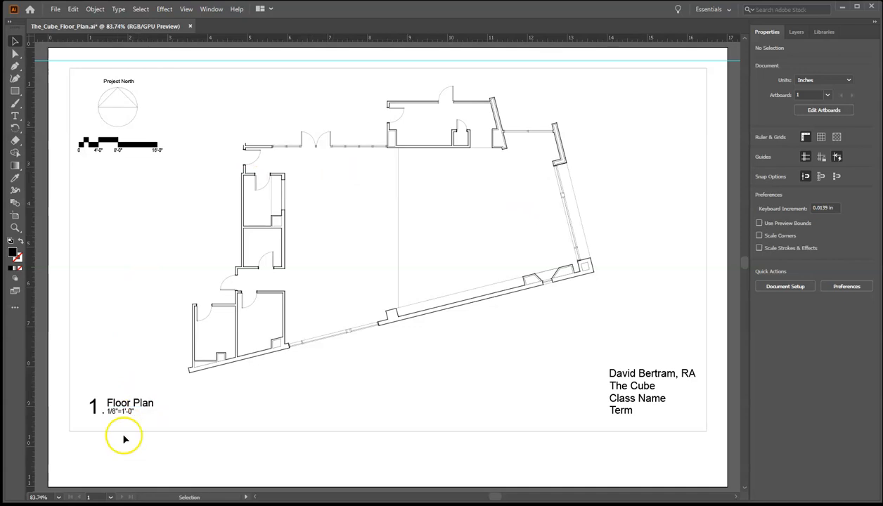
key(shift+x)
click(216, 463)
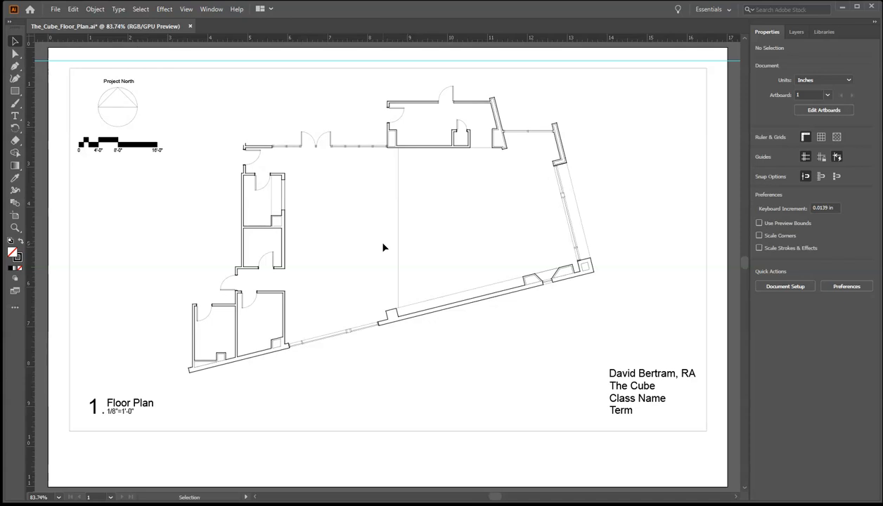
key(ctrl+=)
key(ctrl+=)
key(ctrl+=)
key(ctrl+=)
key(ctrl+=)
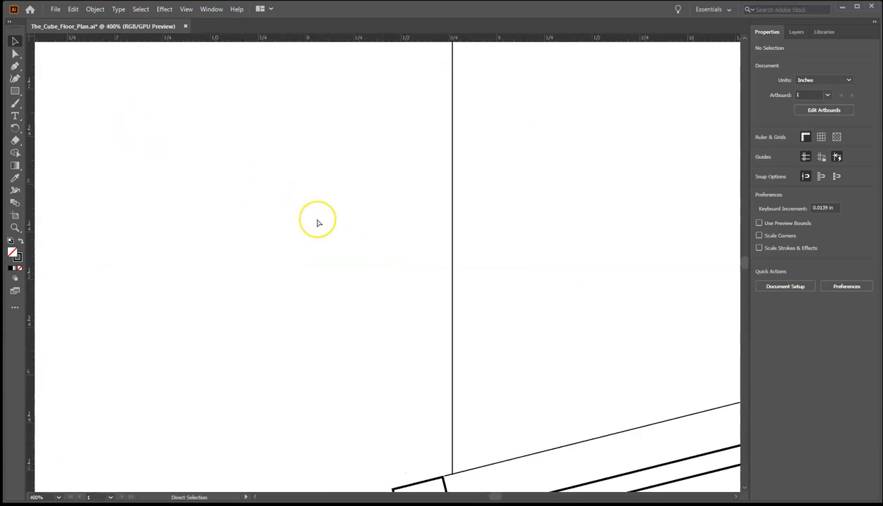
key(ctrl+minus)
key(ctrl+minus)
key(ctrl+minus)
key(ctrl+minus)
key(ctrl+minus)
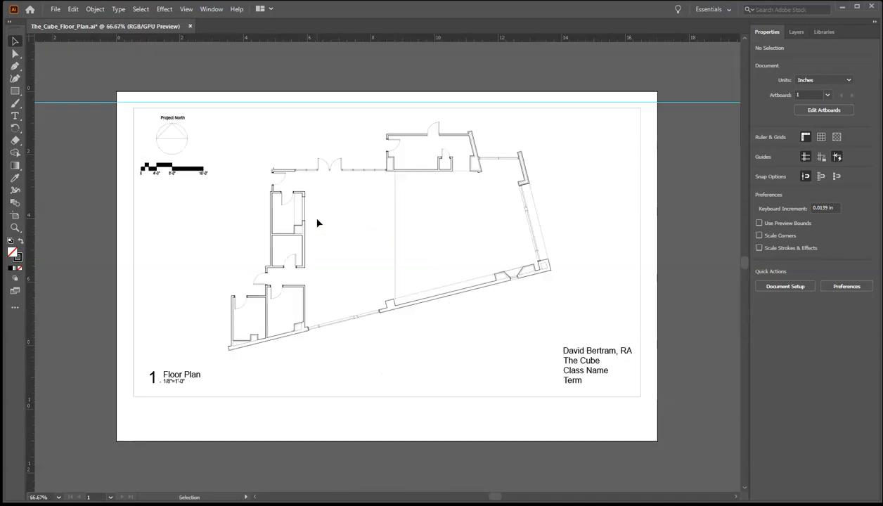
key(ctrl+0)
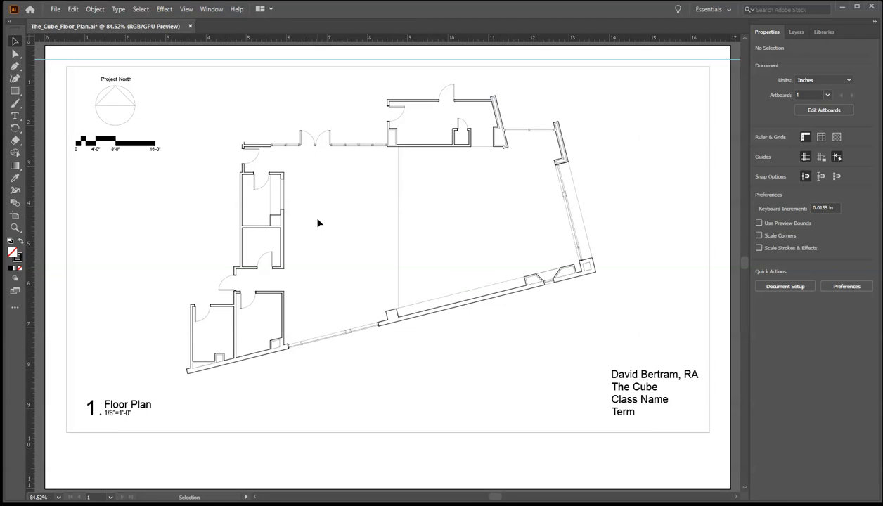
key(h)
drag(317, 219, 412, 263)
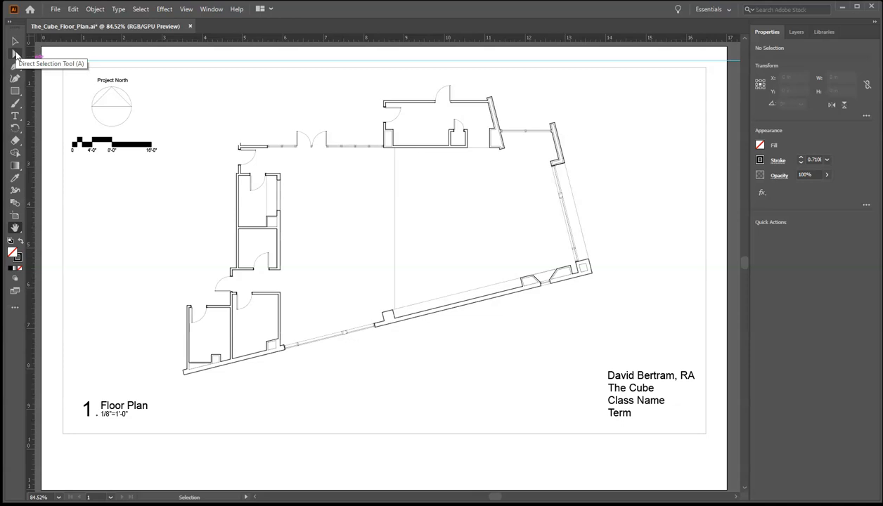
Examine the floor plan's walls and doors up close, ending at the top end of the slanted wall beside the upper room
key(ctrl+=)
key(ctrl+=)
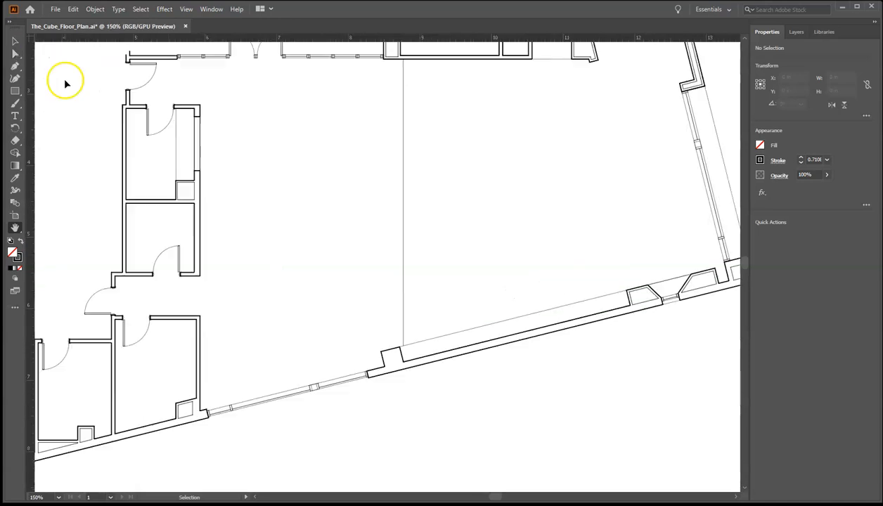
scroll(411, 288, up, 4)
key(ctrl+=)
key(ctrl+=)
key(ctrl+=)
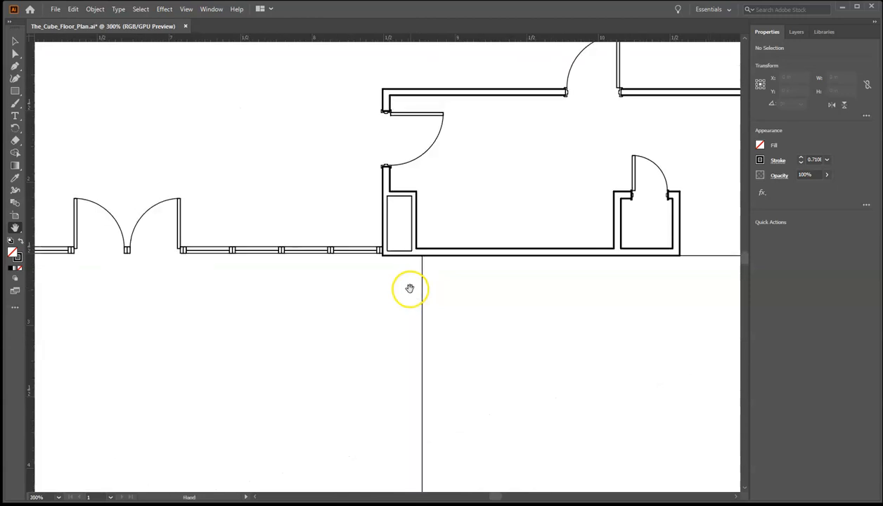
scroll(410, 292, up, 4)
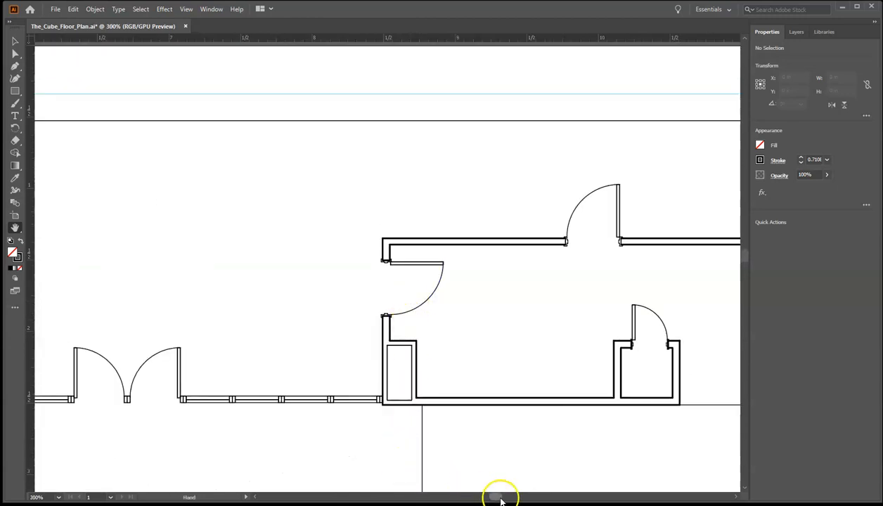
key(ctrl+=)
drag(501, 498, 507, 499)
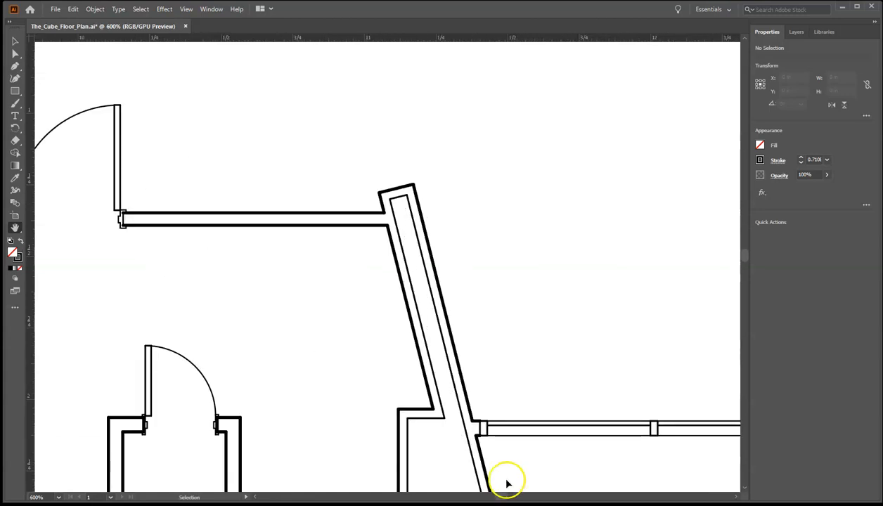
key(ctrl+plus)
Switch from the Hand tool to the Selection tool, trying the Gradient tool in between
click(15, 41)
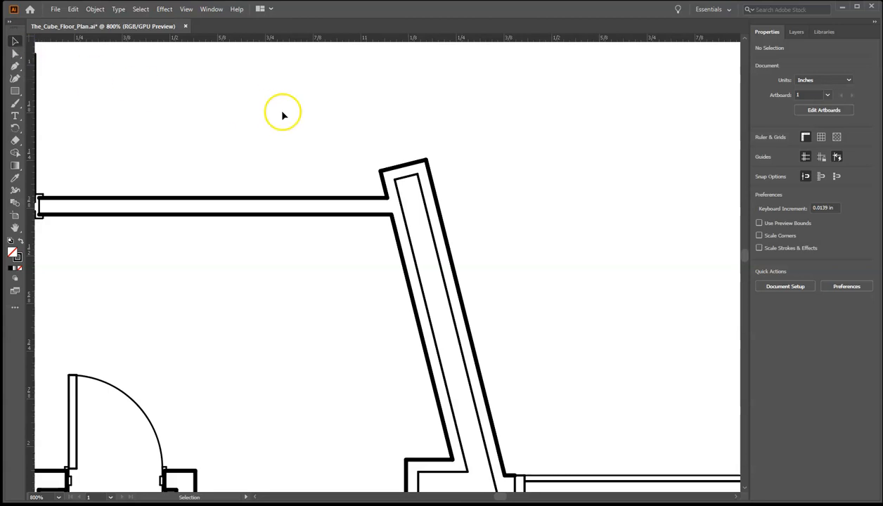
click(15, 167)
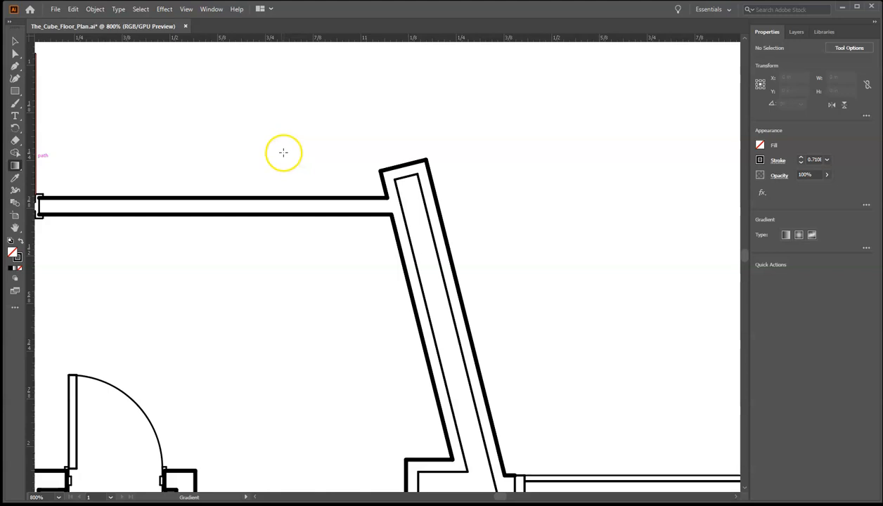
key(v)
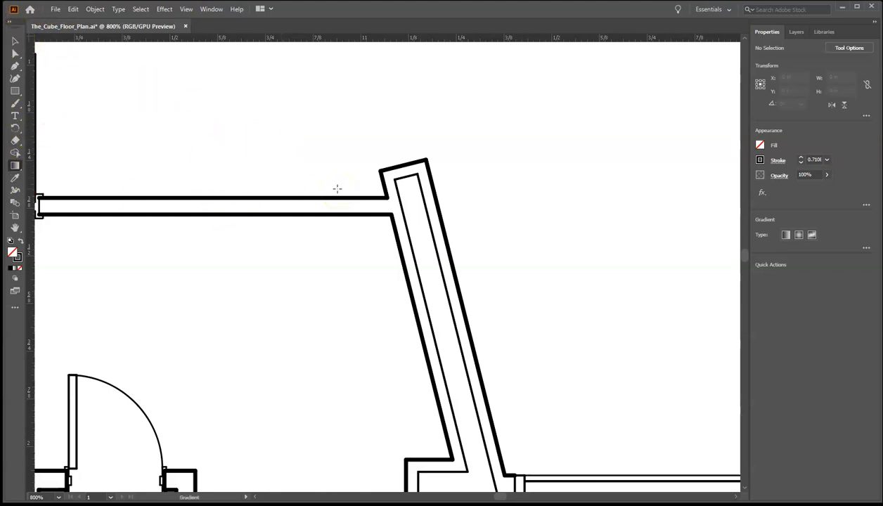
key(v)
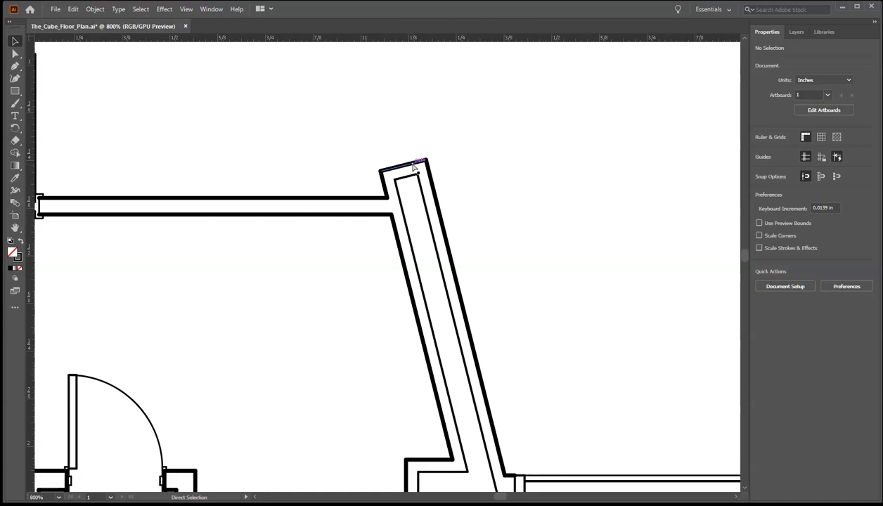
Try stretching the short end line of the slanted wall outward to about 0.304 in wide, and undo the stretch
key(ctrl+plus)
scroll(416, 166, up, 1)
scroll(416, 167, up, 2)
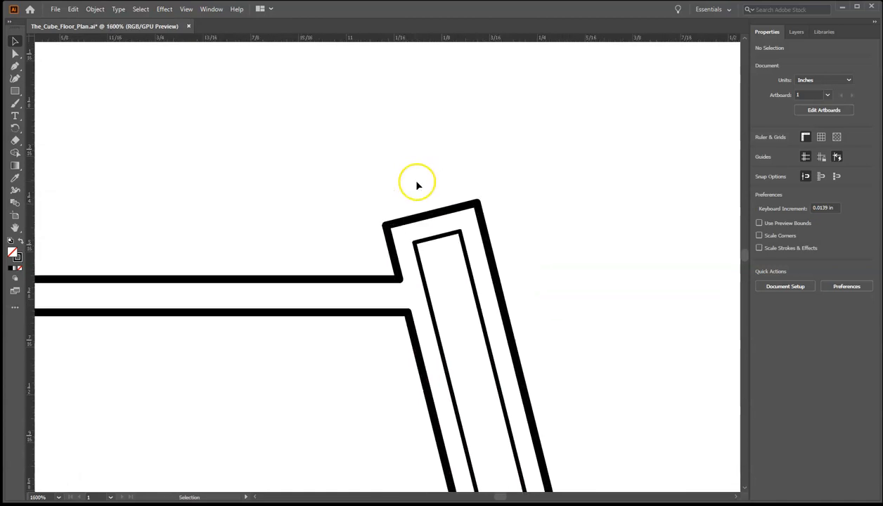
click(423, 220)
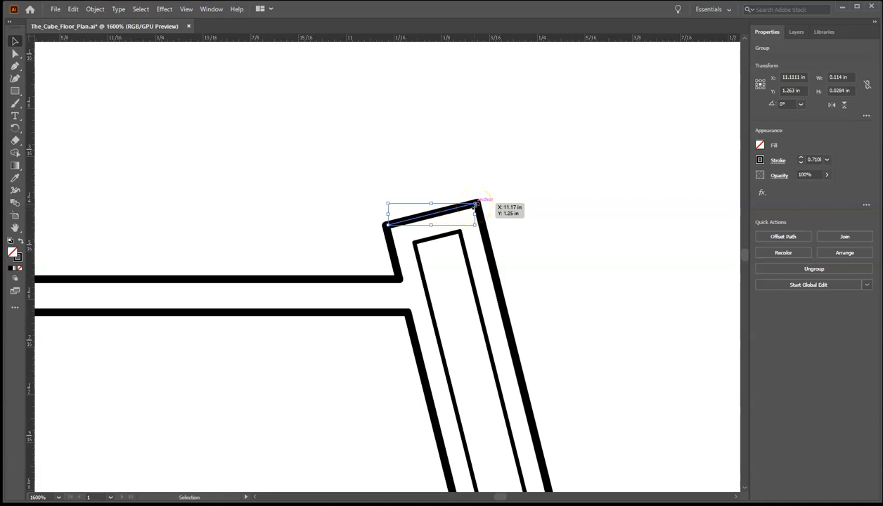
click(478, 204)
mouse_move(476, 201)
mouse_down()
mouse_move(525, 145)
mouse_move(543, 147)
mouse_move(429, 265)
mouse_move(548, 178)
mouse_move(554, 153)
mouse_move(525, 144)
mouse_move(579, 113)
mouse_move(570, 123)
mouse_move(582, 105)
mouse_move(537, 139)
mouse_move(554, 120)
mouse_move(538, 150)
mouse_move(576, 130)
mouse_move(521, 178)
mouse_move(620, 118)
mouse_up()
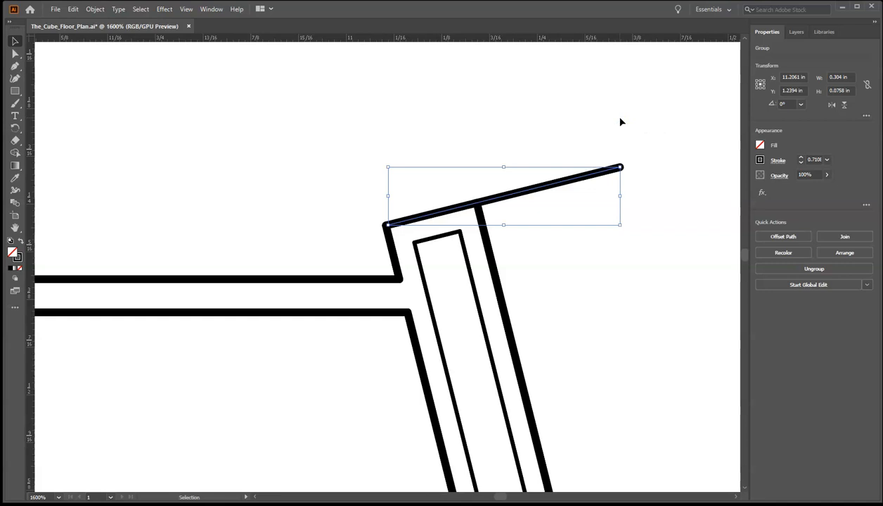
click(620, 121)
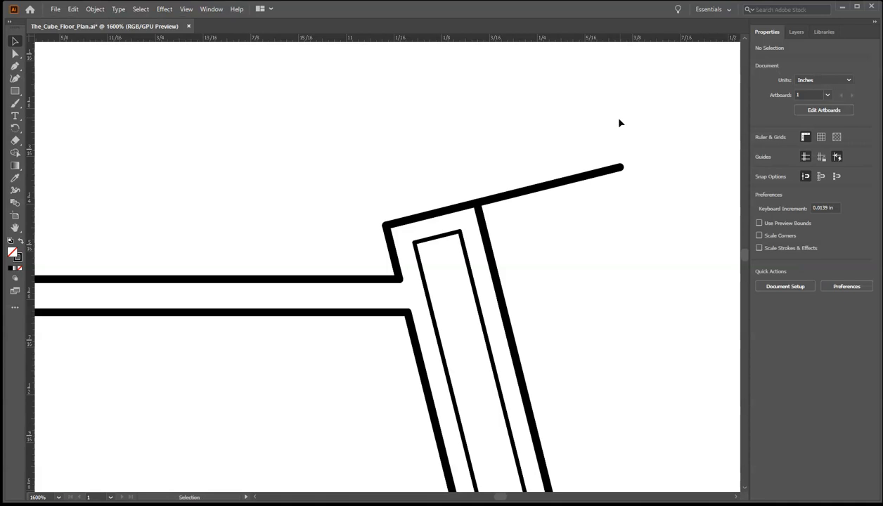
key(ctrl+z)
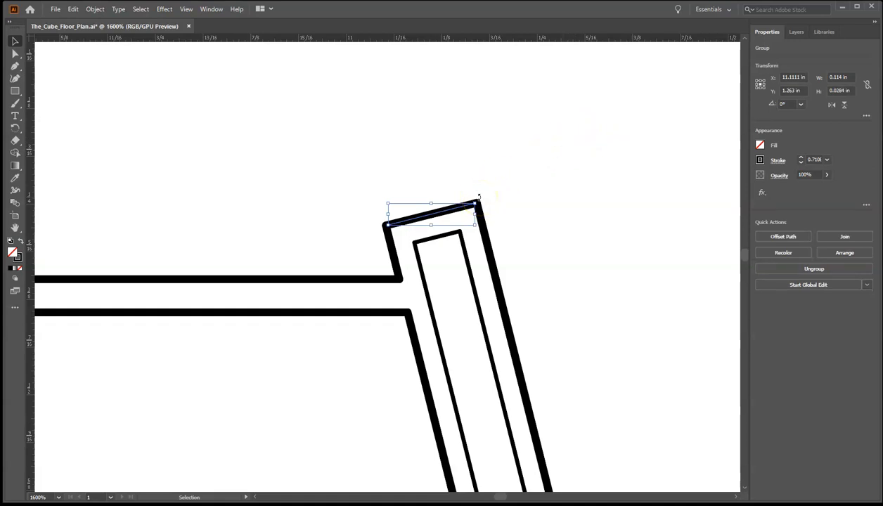
Try rotating the slanted wall's short end line to about 307°, undo the rotation and deselect the line
drag(479, 199, 477, 244)
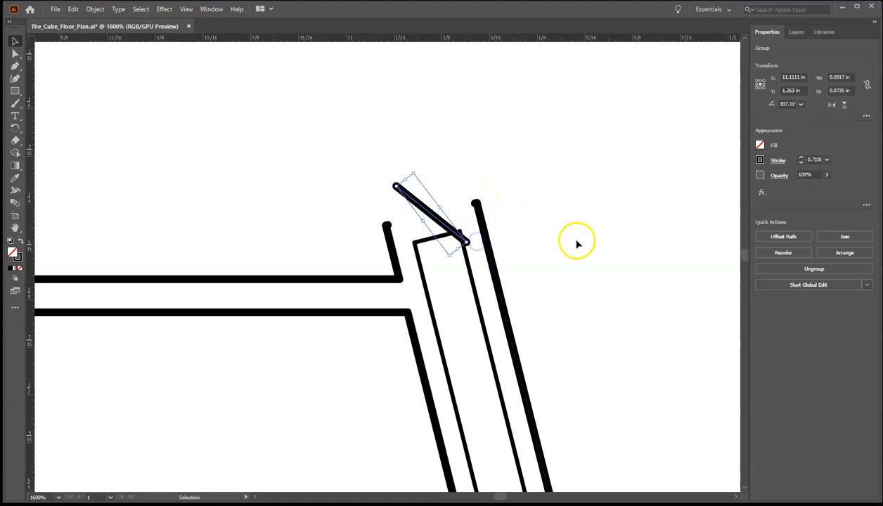
click(577, 244)
key(ctrl+z)
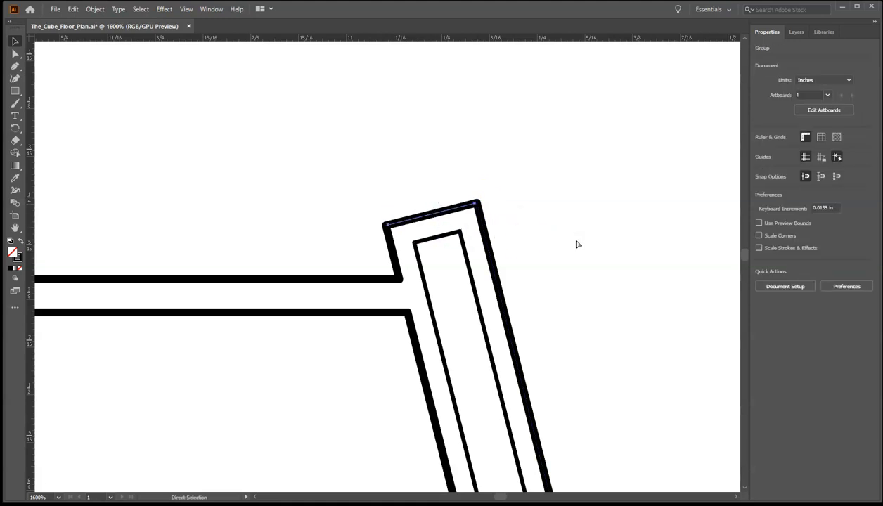
click(577, 241)
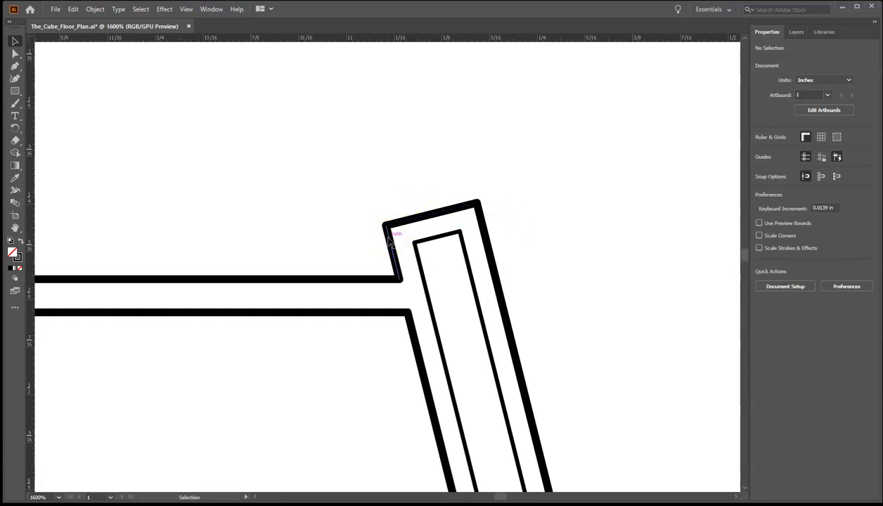
Try pulling the outer anchor point of the slanted wall's short end line away with Direct Selection, snap it back to the corner and deselect
click(15, 56)
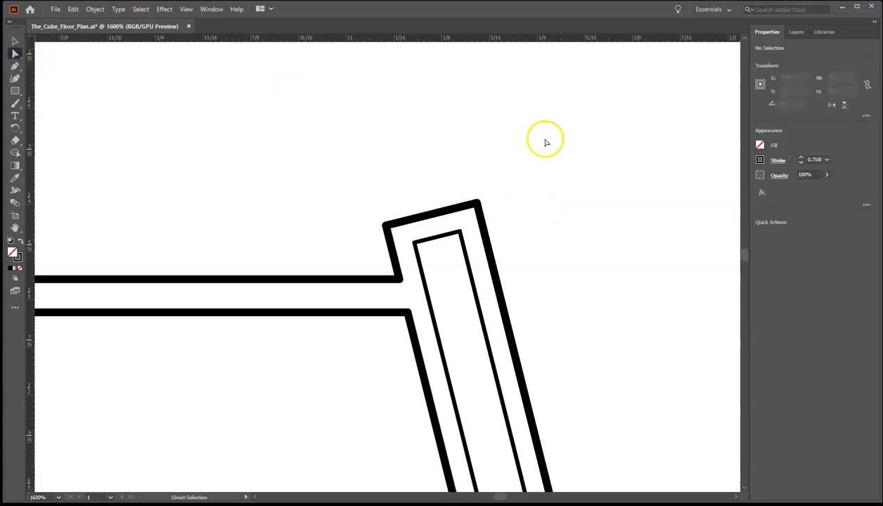
click(450, 212)
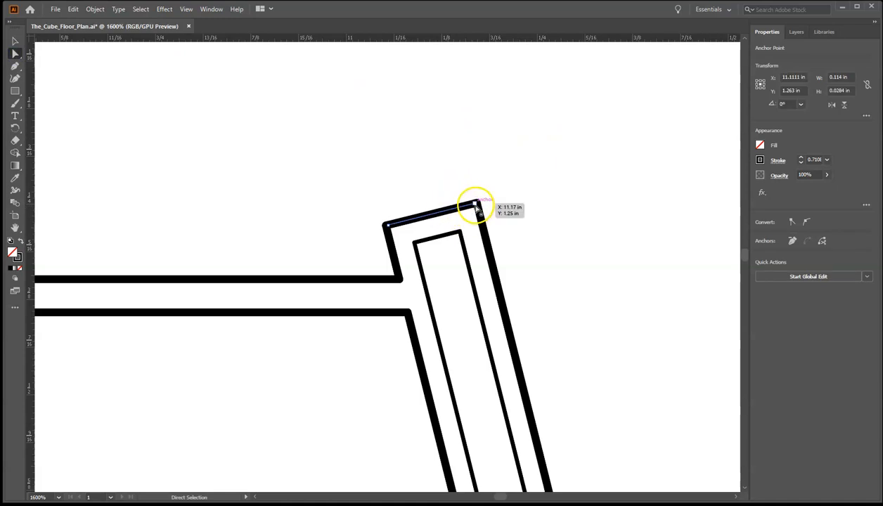
mouse_move(475, 204)
mouse_down()
mouse_move(494, 85)
mouse_move(471, 189)
mouse_move(476, 205)
mouse_up()
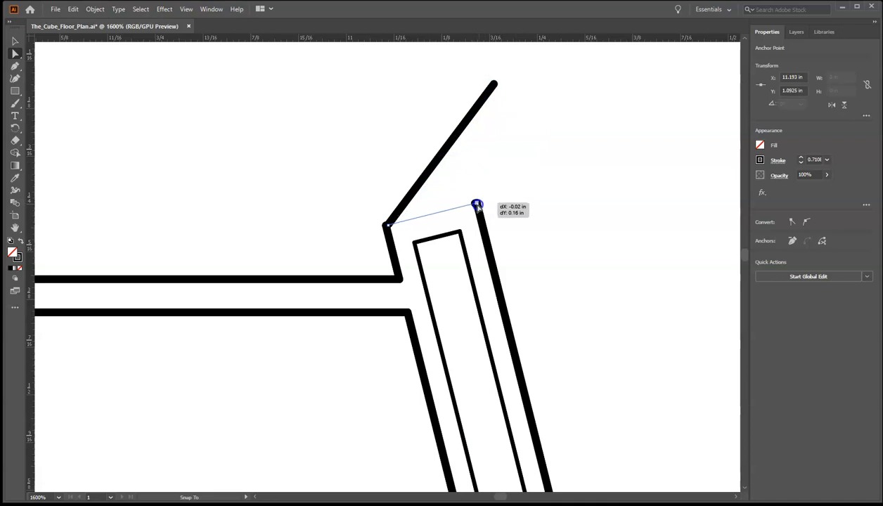
mouse_move(477, 205)
mouse_down()
mouse_move(462, 120)
mouse_move(478, 204)
mouse_up()
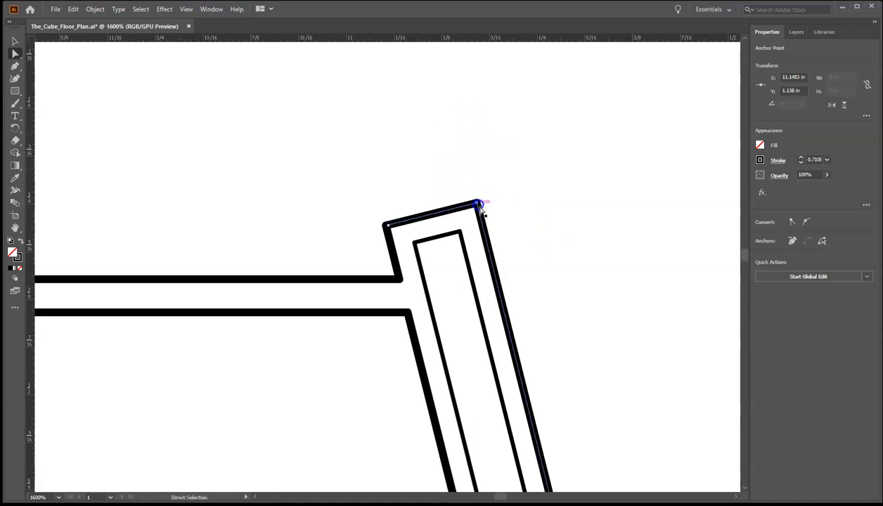
click(566, 235)
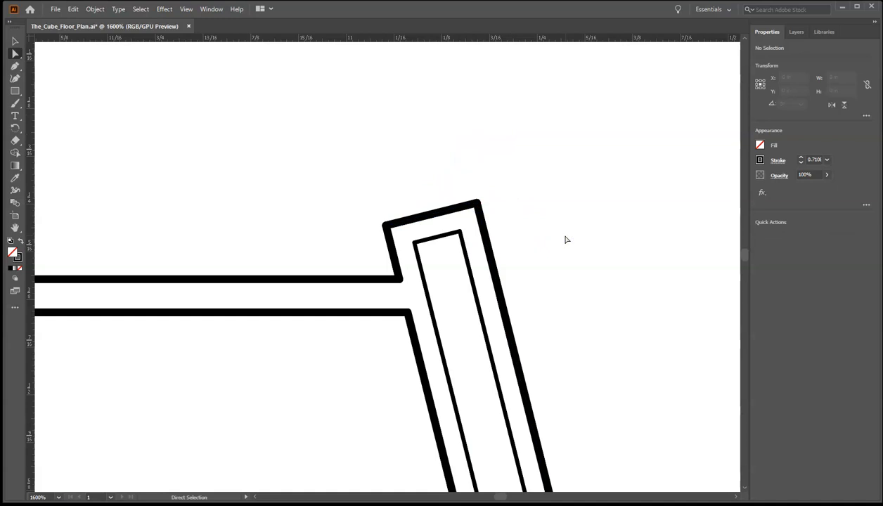
Fit the whole artboard in view and toggle the A-ANNO-LABL and A-ANNO-TITL layers off and on to identify their contents
key(ctrl+0)
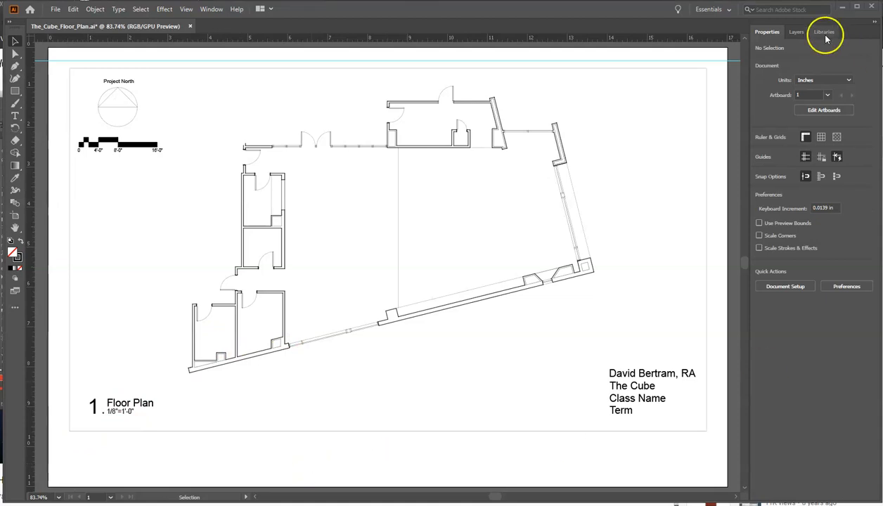
click(796, 32)
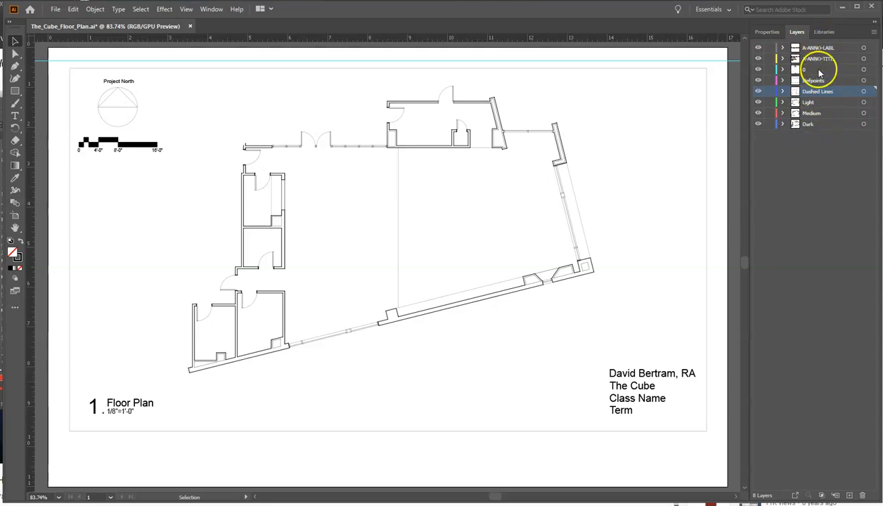
click(758, 48)
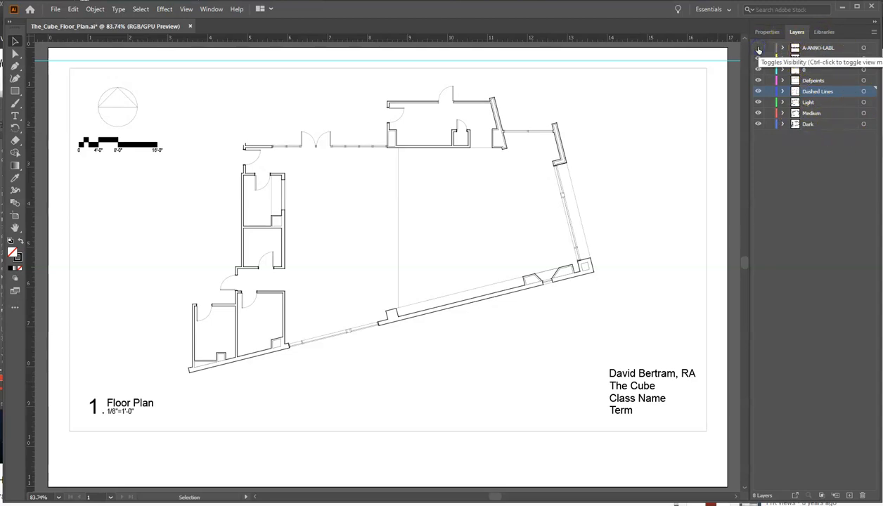
click(758, 47)
click(758, 48)
click(758, 48)
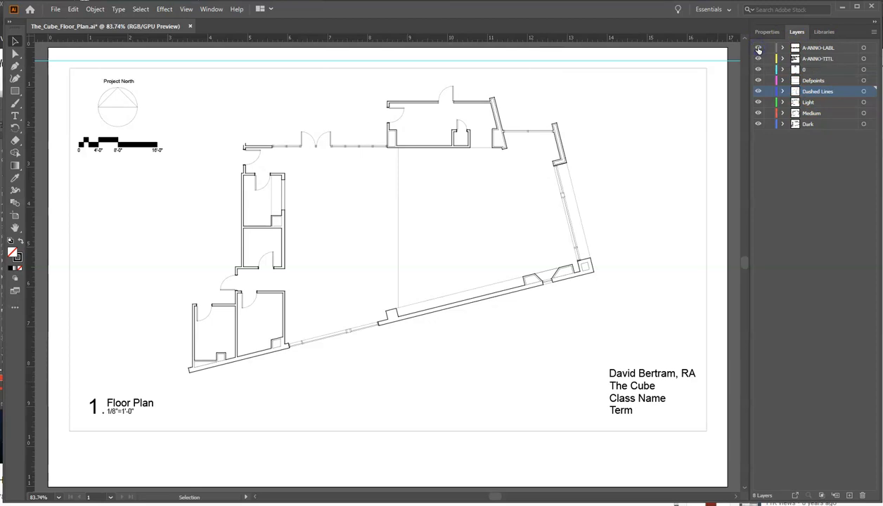
click(758, 59)
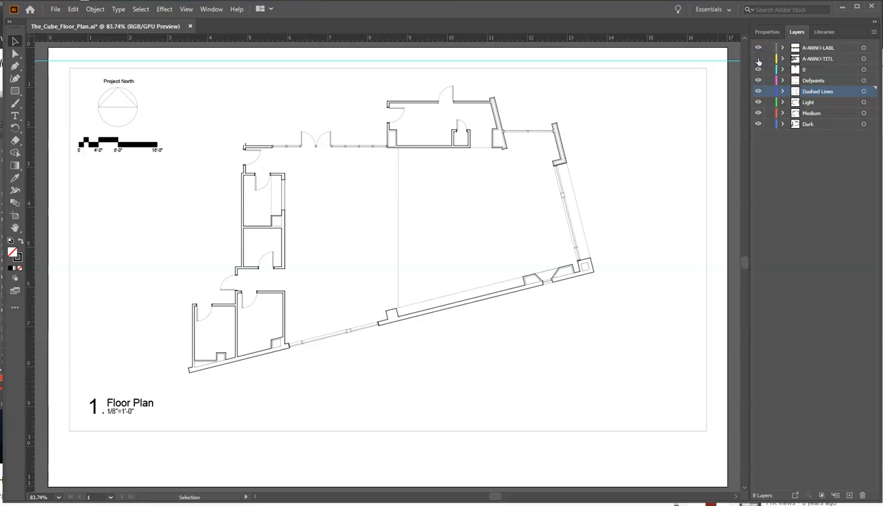
click(758, 59)
click(758, 60)
click(758, 59)
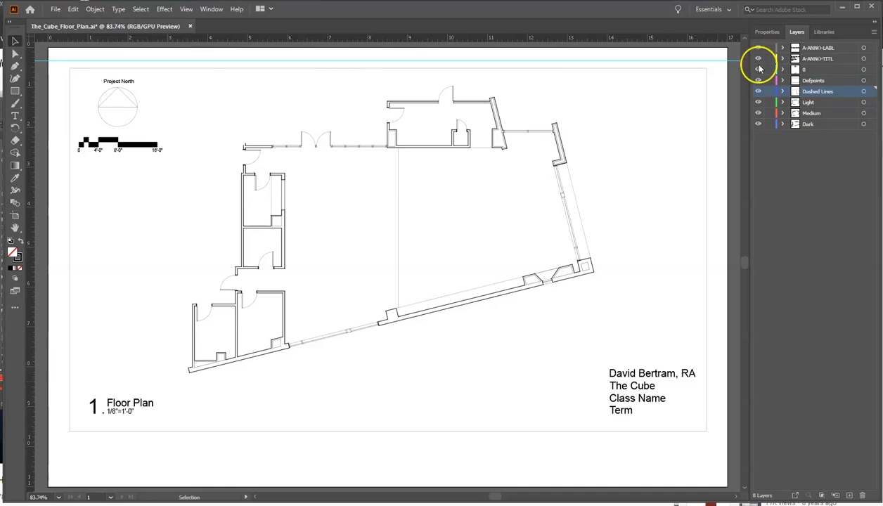
Toggle the visibility of layer 0 and the Defpoints layer off and on to identify which artwork each one holds
click(759, 70)
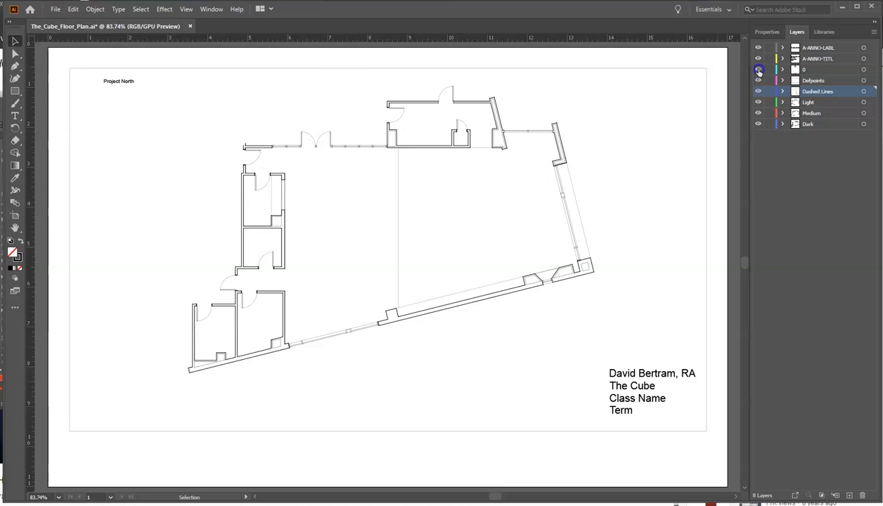
click(758, 69)
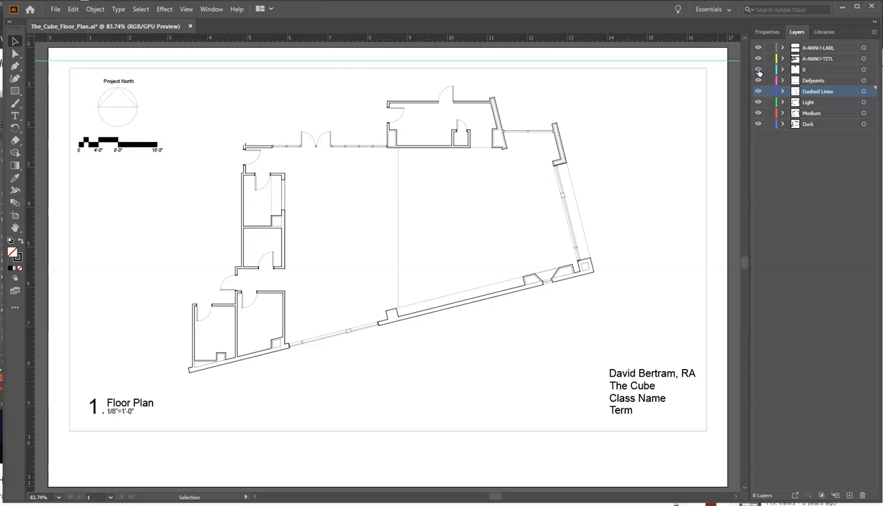
click(758, 70)
click(758, 70)
click(758, 70)
click(759, 69)
click(759, 70)
click(758, 70)
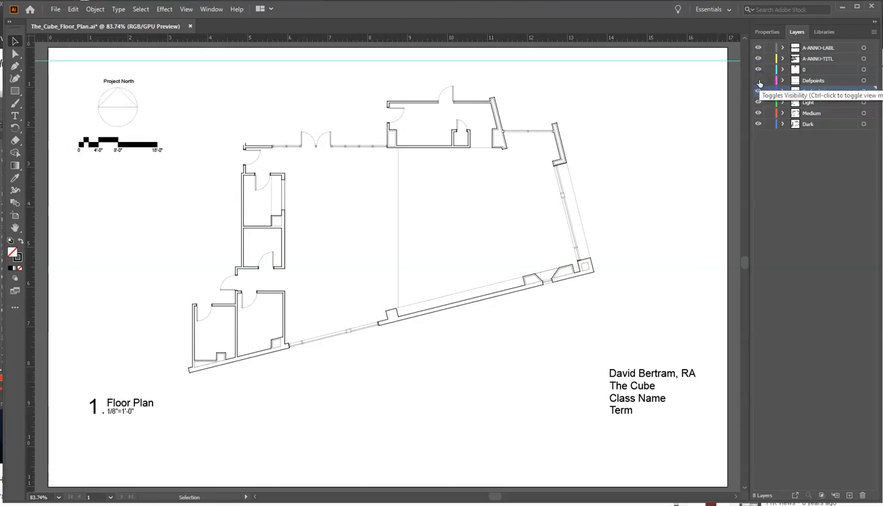
click(759, 83)
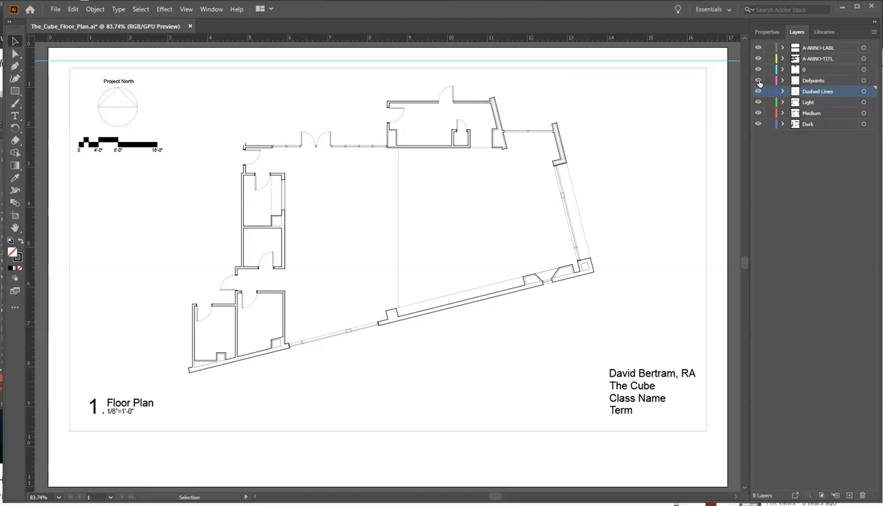
click(759, 81)
click(760, 81)
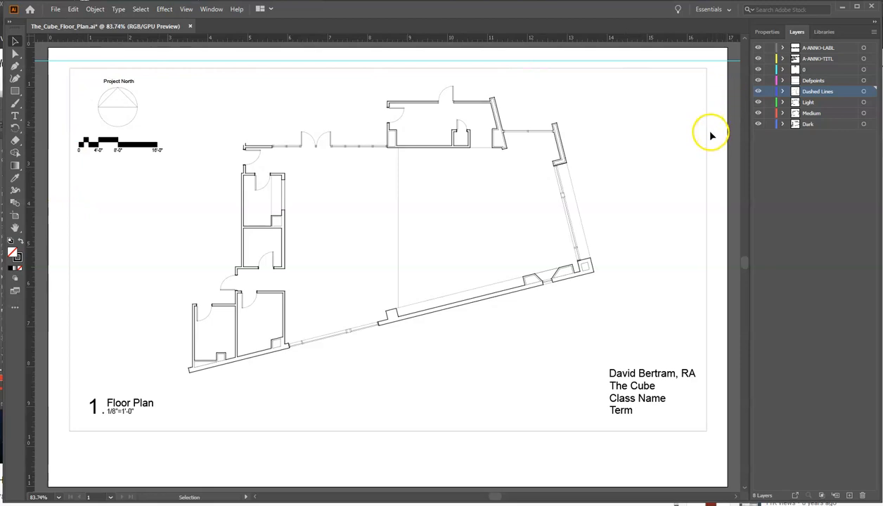
Hide and show the Dashed Lines layer repeatedly to identify which plan lines belong to it
click(757, 93)
click(757, 92)
click(758, 92)
click(758, 92)
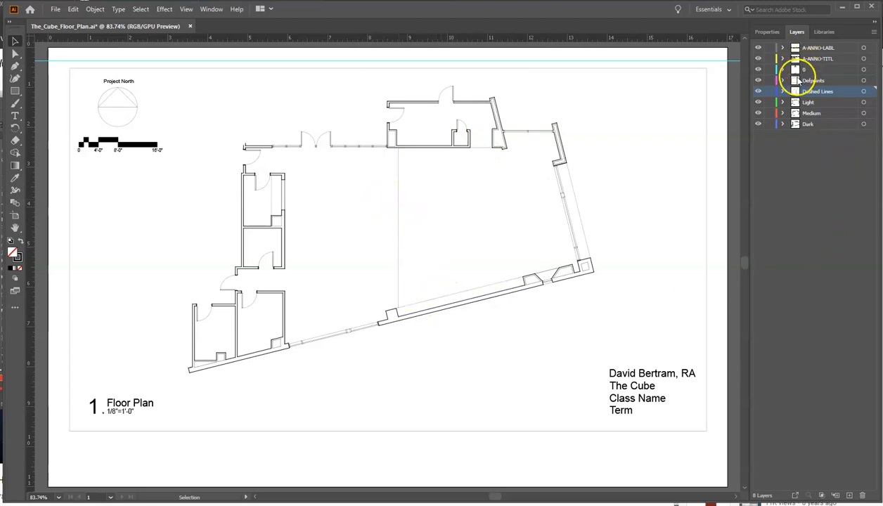
click(758, 92)
click(759, 92)
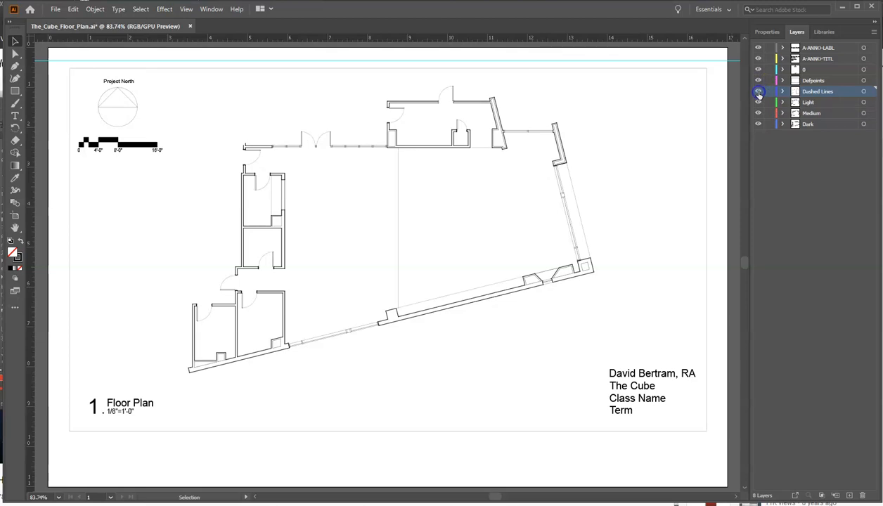
Hide and show the Light, Medium and Dark layers one after another to compare their line work
click(758, 103)
click(758, 103)
click(759, 114)
click(758, 114)
click(758, 124)
click(758, 124)
Expand the Dashed Lines layer and toggle the visibility of its first two LINE objects off and on
click(783, 92)
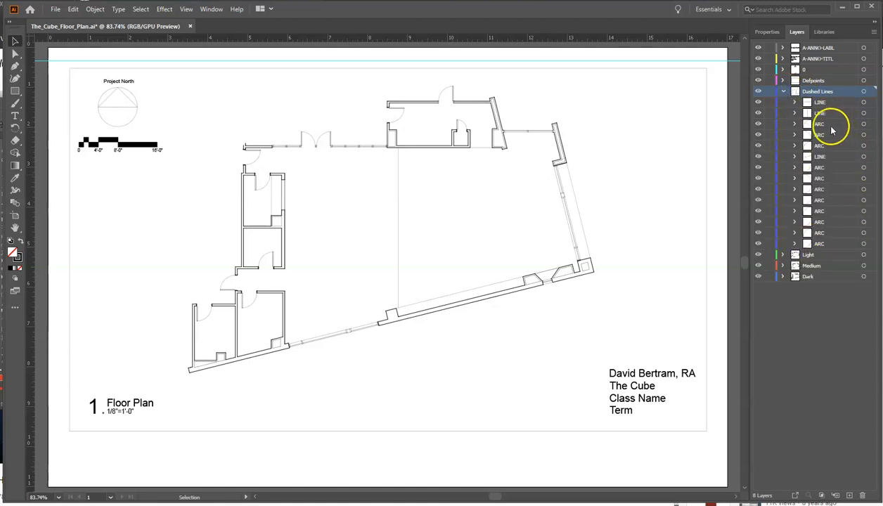
click(758, 103)
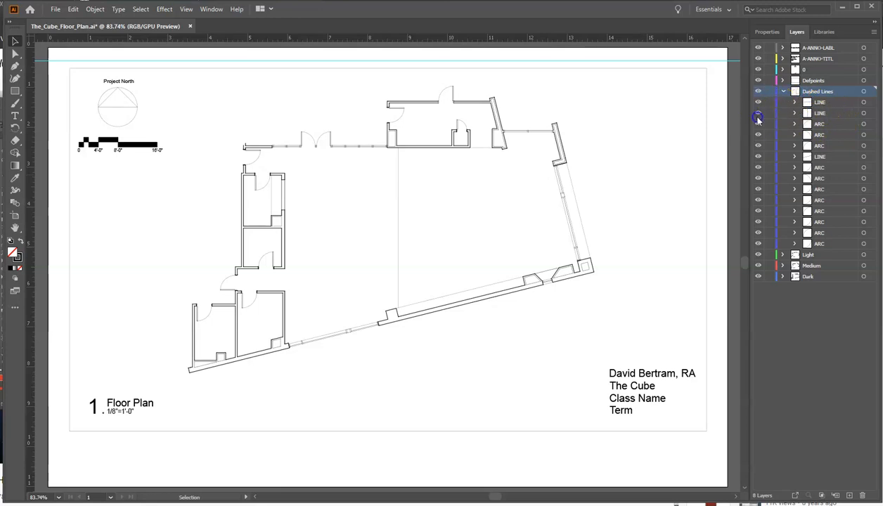
click(758, 115)
click(759, 116)
Select all artwork on the Dashed Lines layer, enable Dashed Line in its stroke settings and deselect it
click(864, 92)
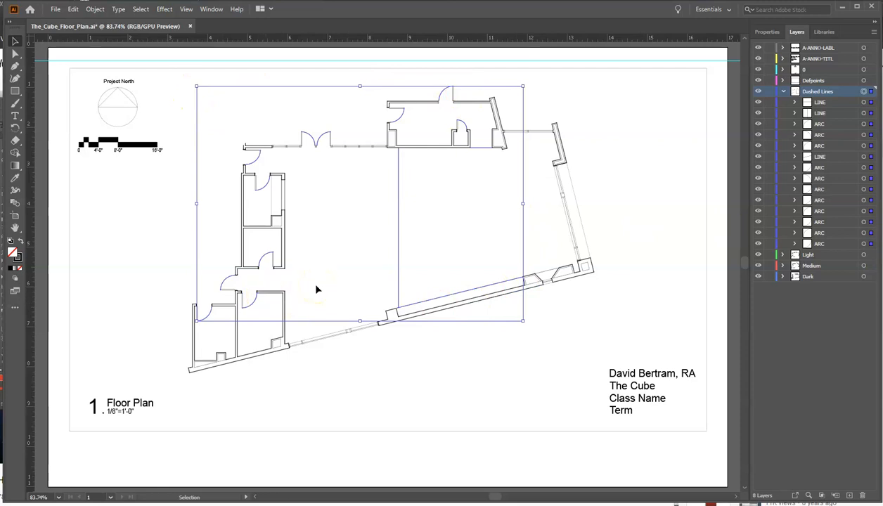
click(211, 10)
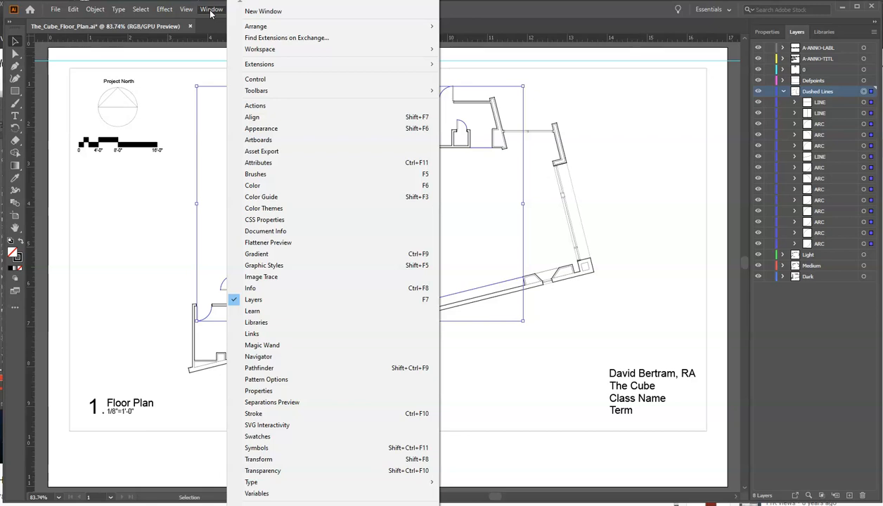
click(288, 415)
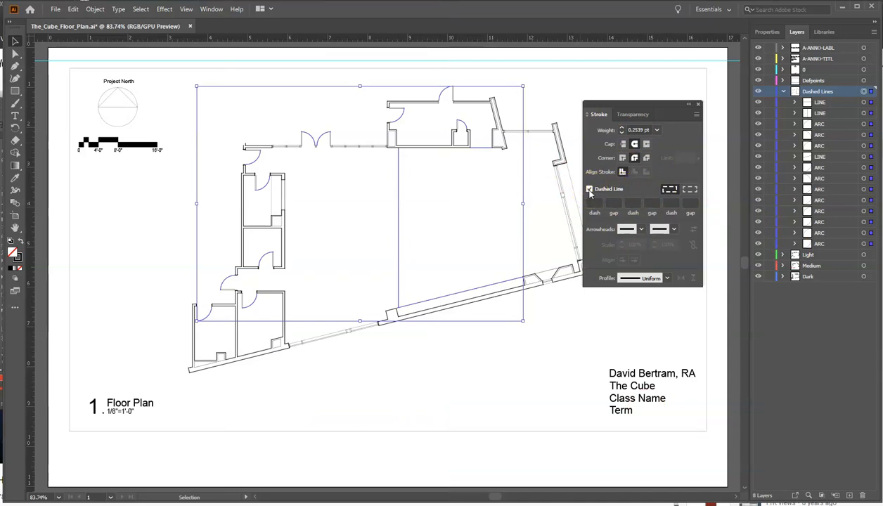
key(ctrl+=)
key(ctrl+=)
click(591, 190)
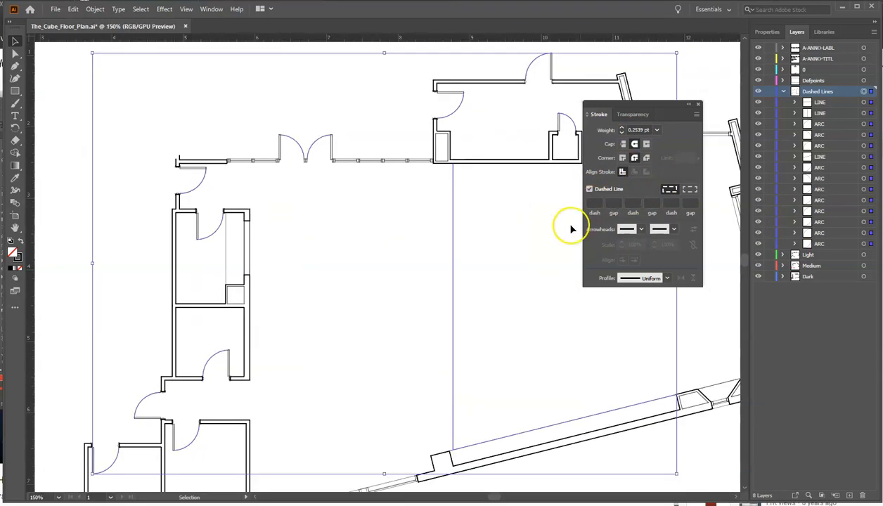
click(539, 318)
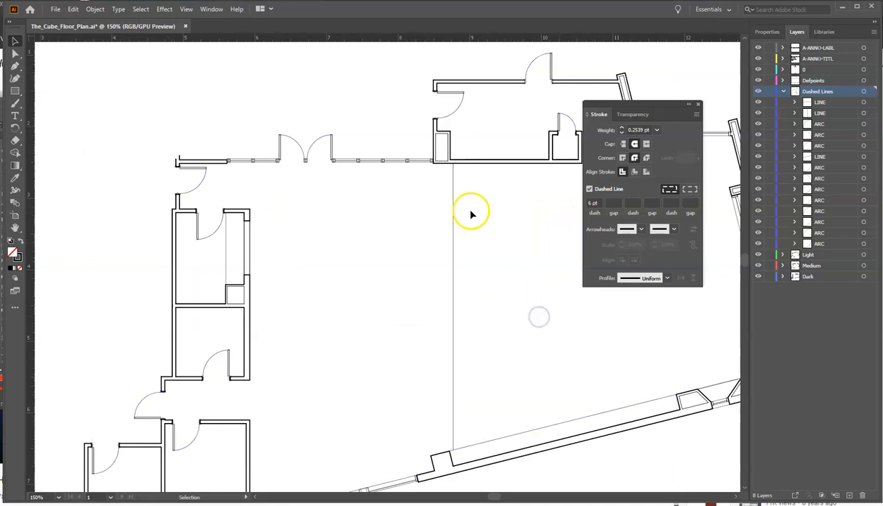
Inspect the dash and gap values of the thin slanted line running alongside the lower wall
key(ctrl+=)
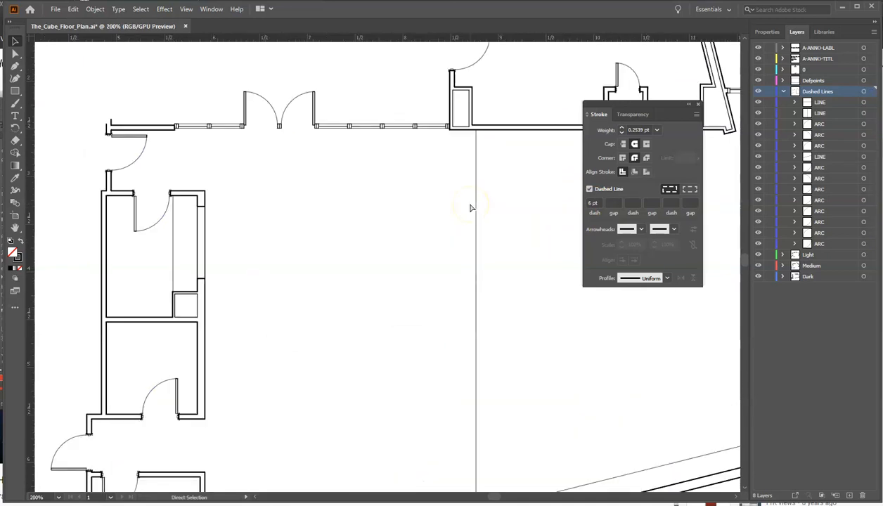
scroll(470, 204, down, 3)
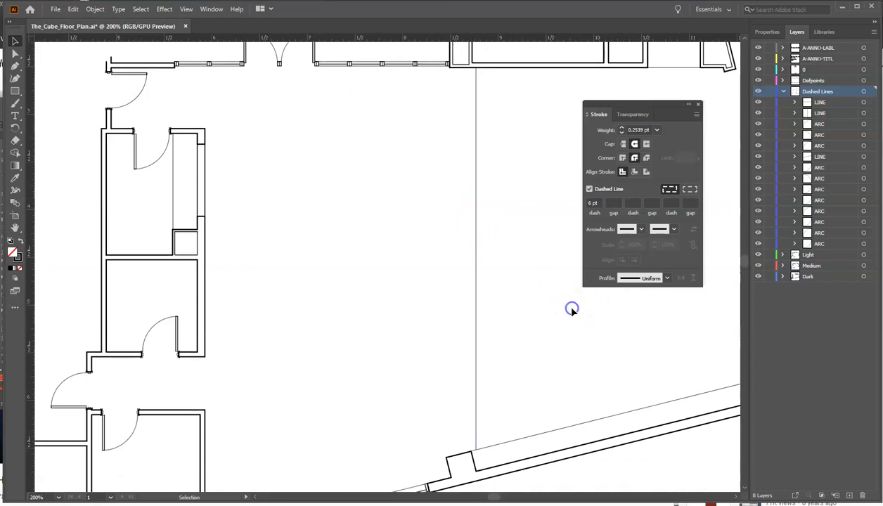
click(863, 95)
click(536, 301)
click(546, 435)
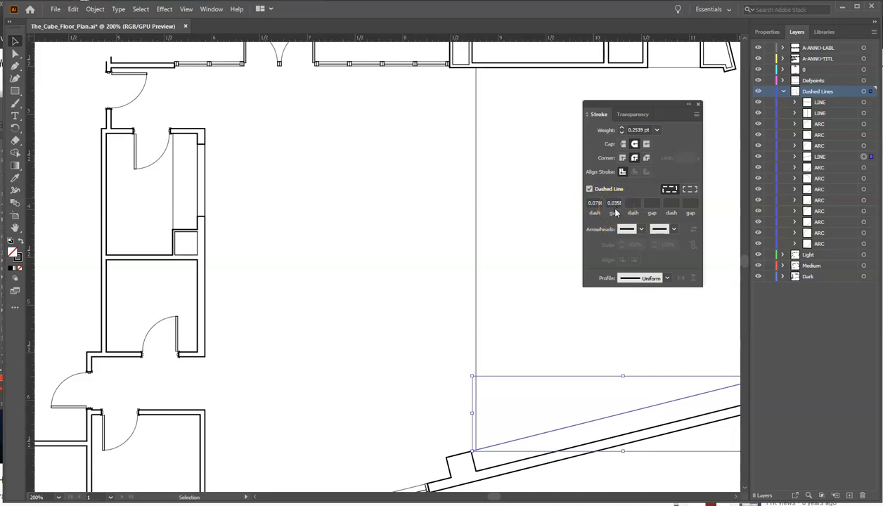
click(553, 322)
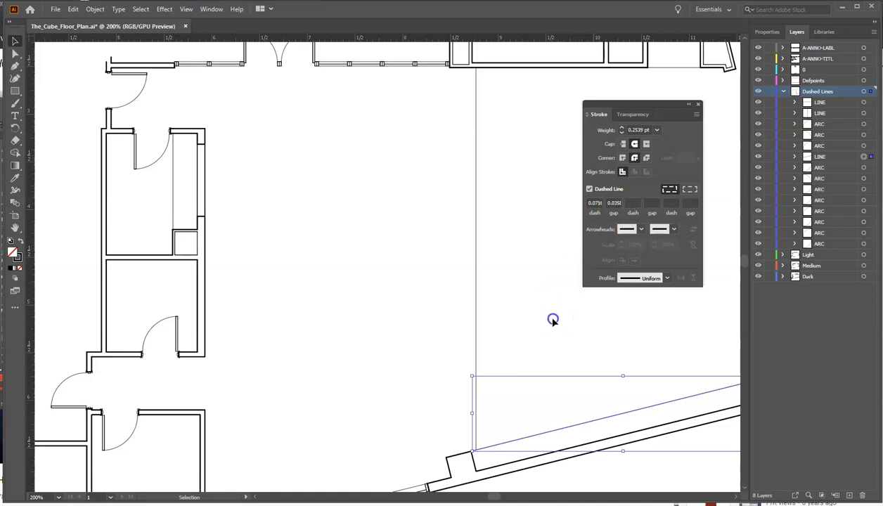
Set a 6 pt dash and a 2 pt gap for all artwork on the Dashed Lines layer and check the applied pattern
click(864, 92)
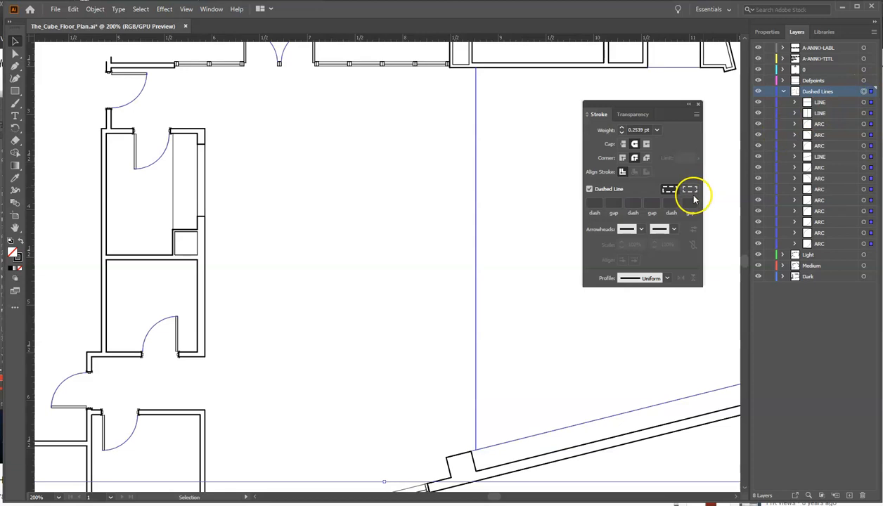
click(595, 204)
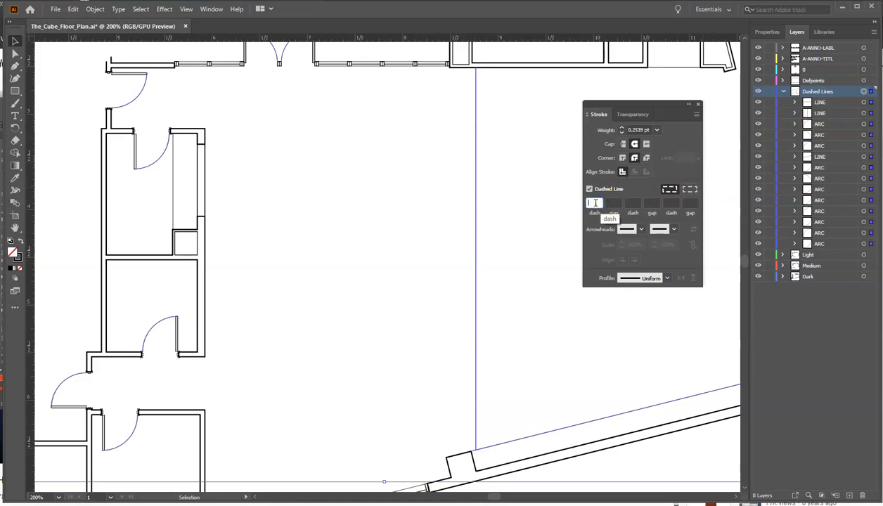
text(6)
click(616, 203)
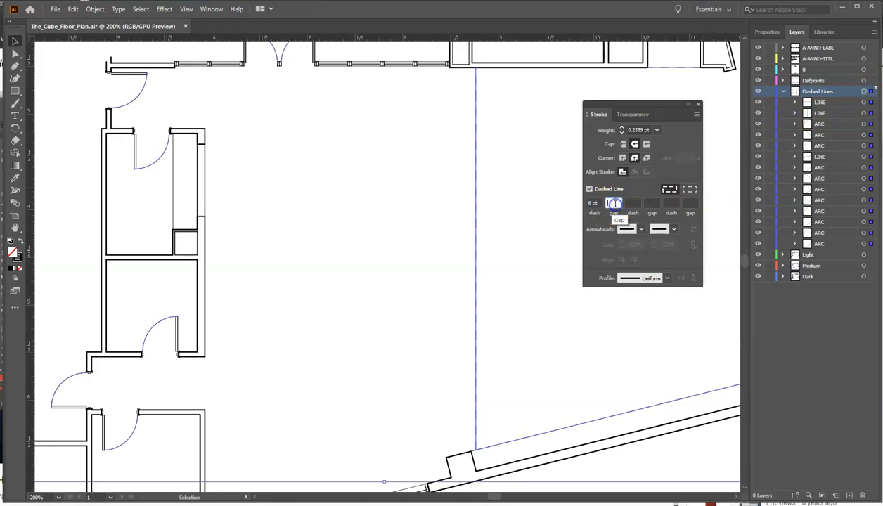
click(548, 316)
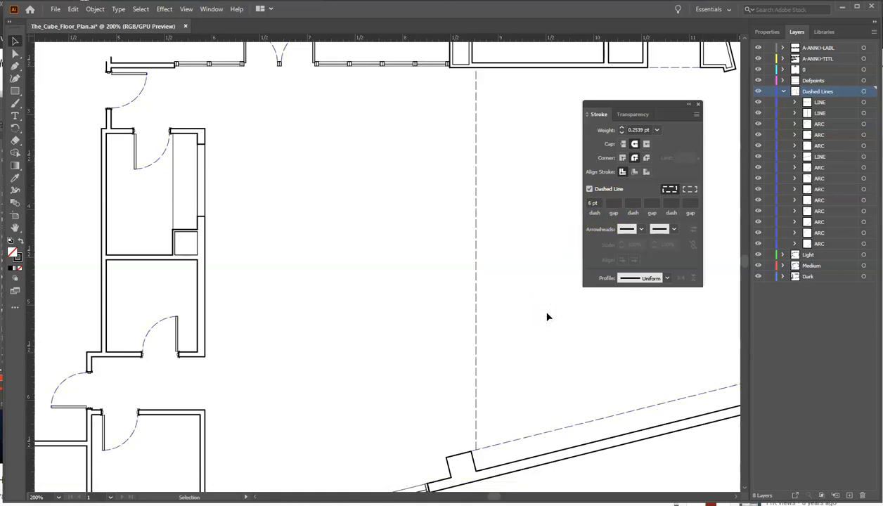
click(865, 92)
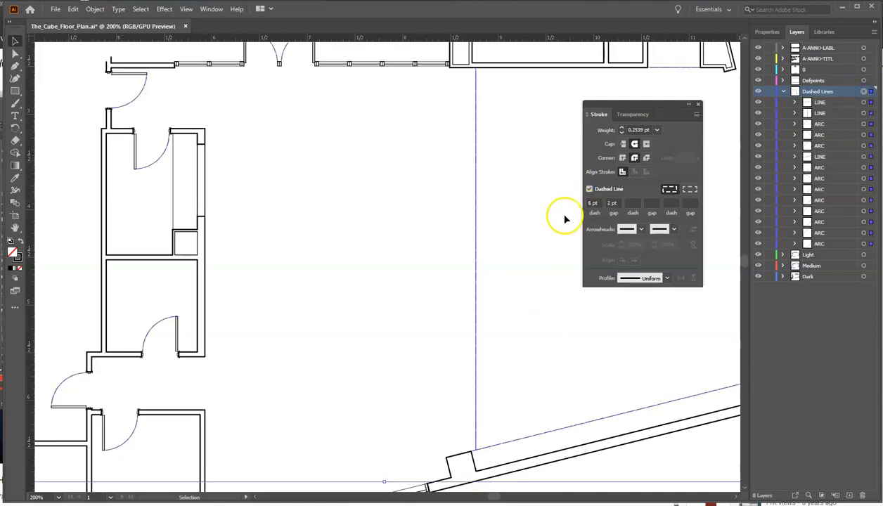
click(543, 251)
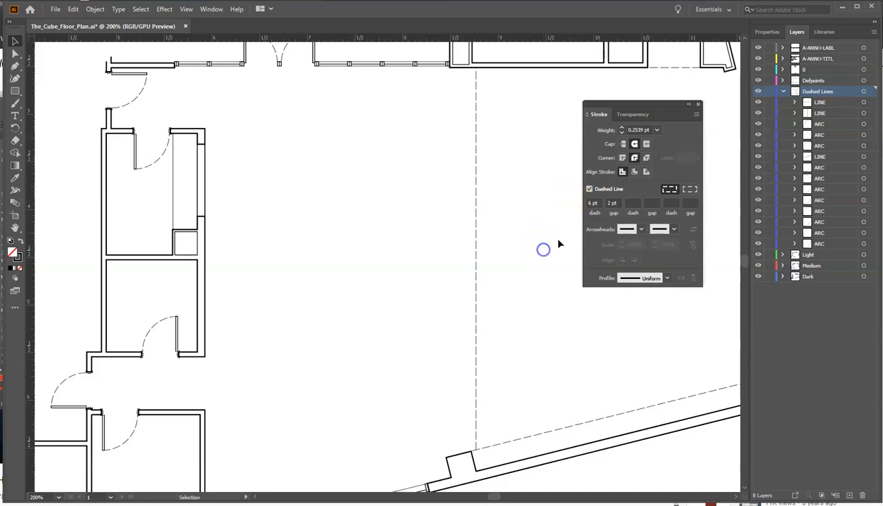
Give the long vertical dashed line and the slanted dashed line along the lower wall an 8 pt dash and a 3 pt gap
click(565, 233)
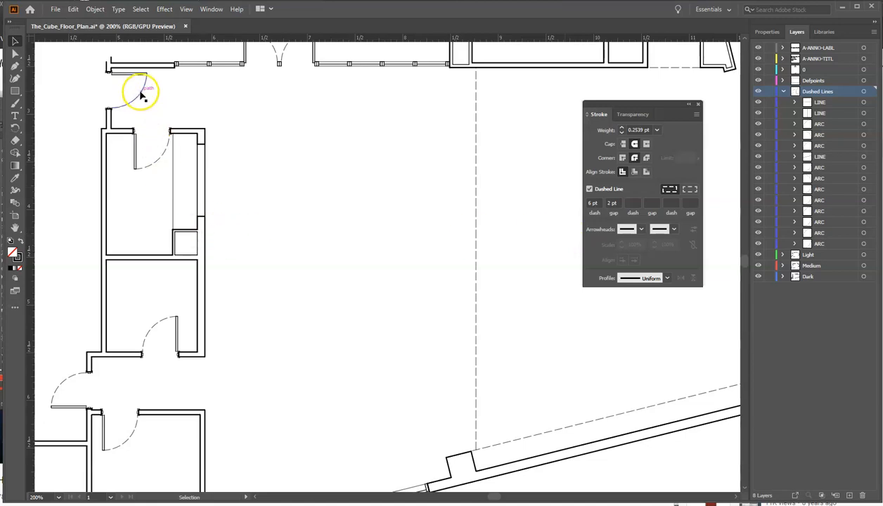
click(477, 225)
key(a)
click(555, 431)
key(v)
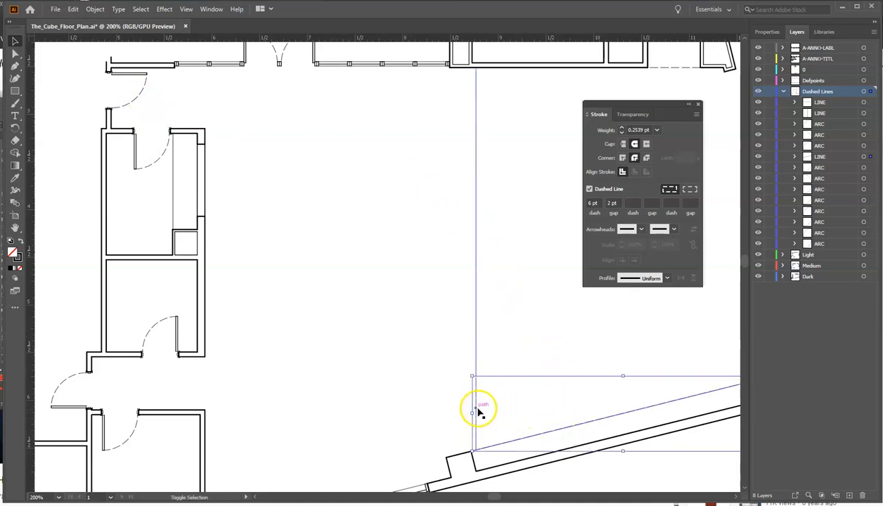
shift+click(475, 361)
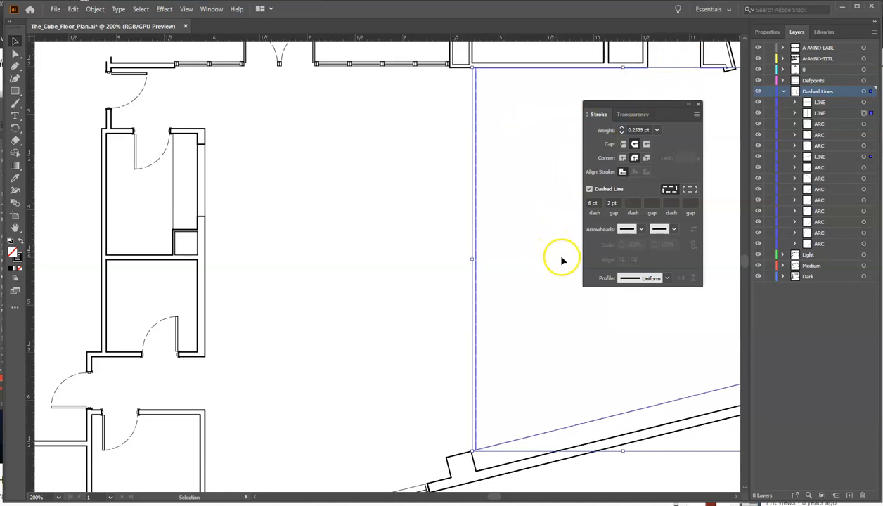
click(588, 203)
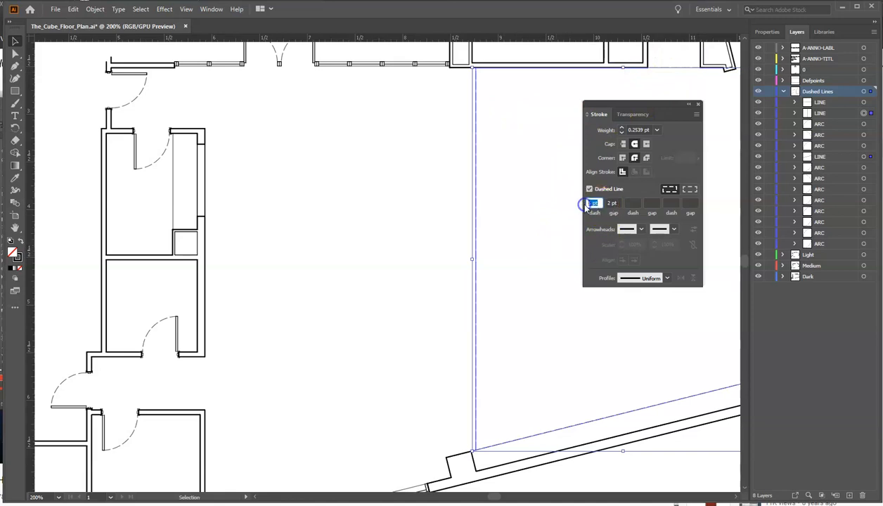
text(8)
click(617, 204)
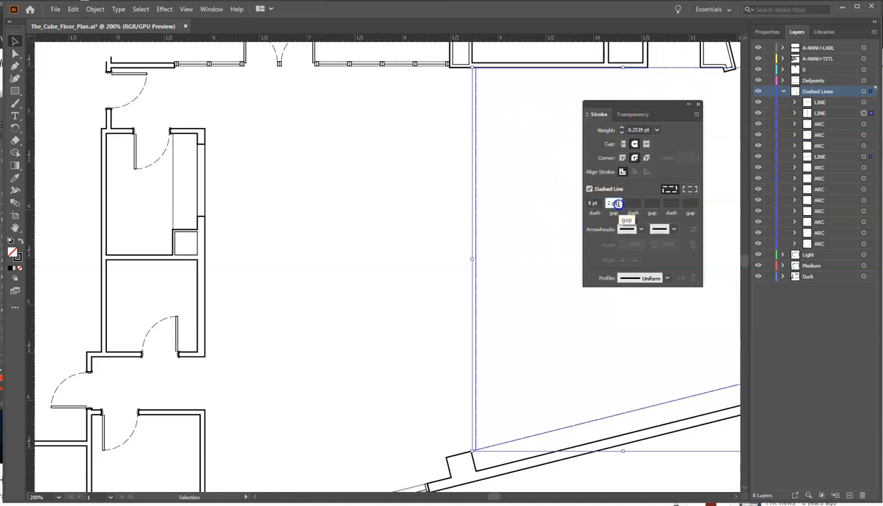
text(2)
click(396, 285)
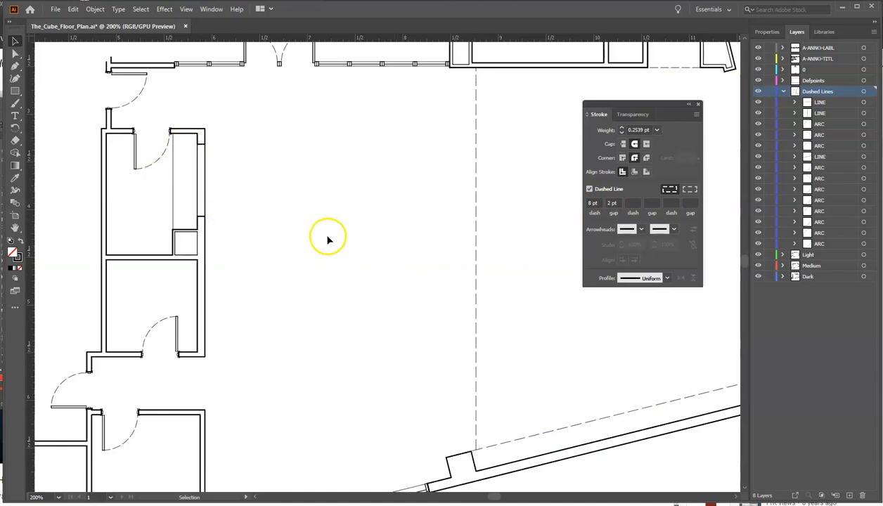
Widen the dash gap of the long vertical line and the slanted line along the lower wall to 4 pt
click(477, 314)
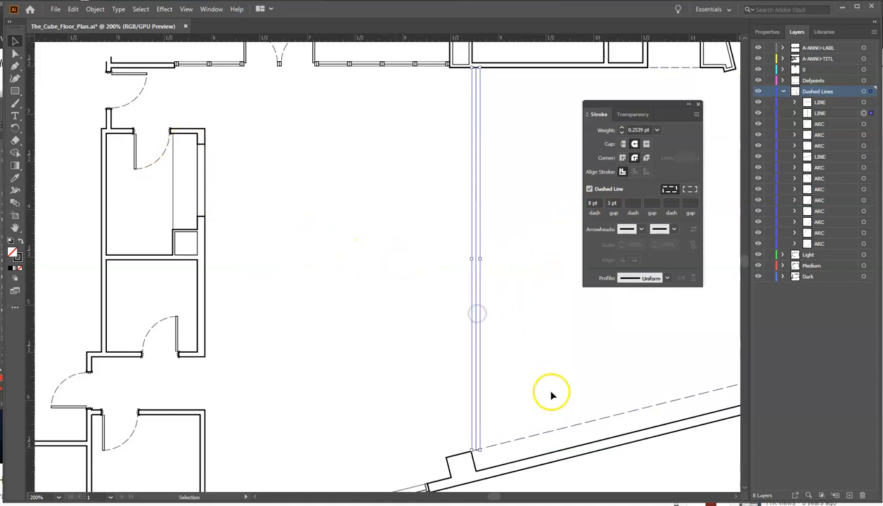
shift+click(557, 427)
click(612, 203)
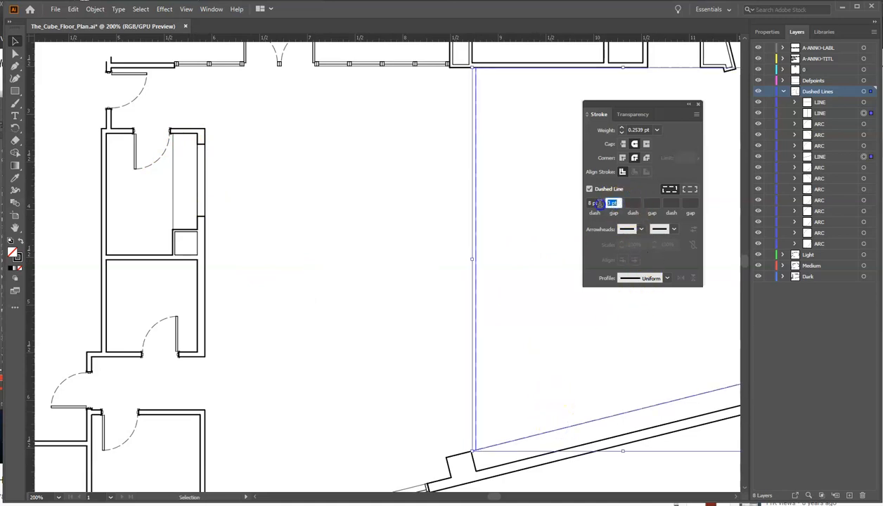
text(4)
click(394, 255)
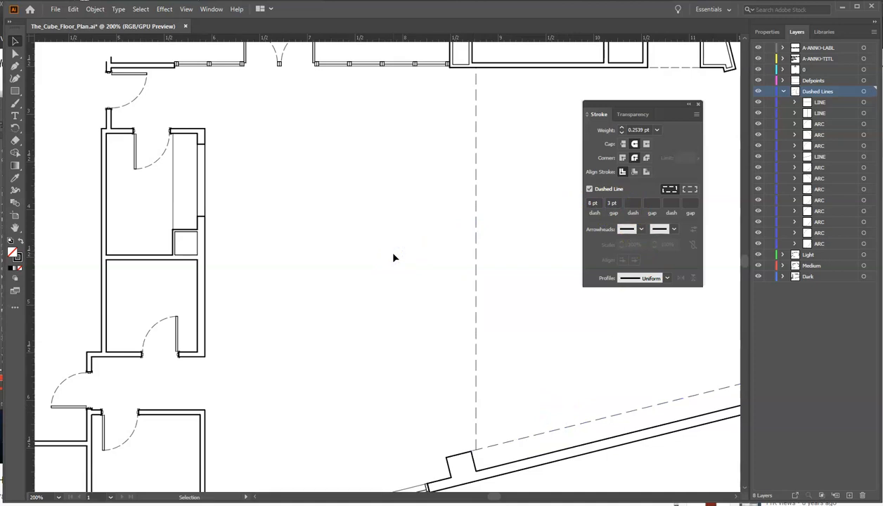
Fit the whole artboard in view, close the stroke settings and collapse the Dashed Lines layer
key(ctrl+0)
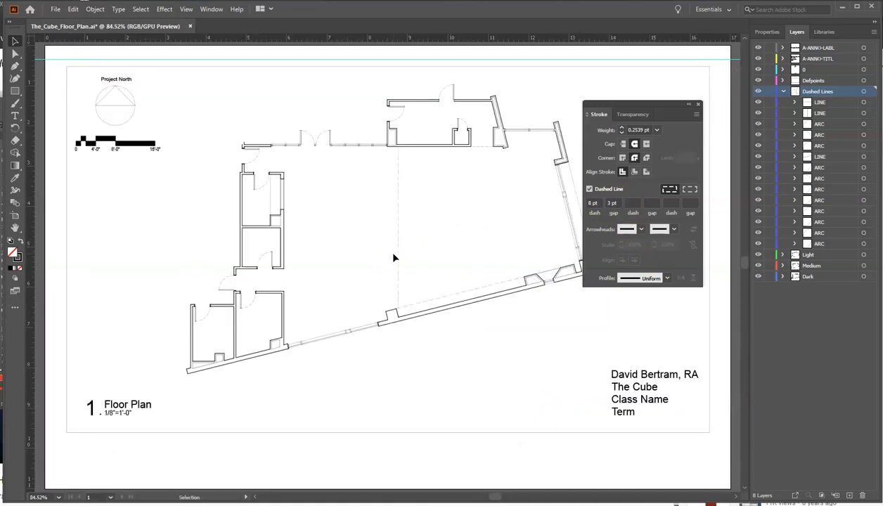
click(688, 106)
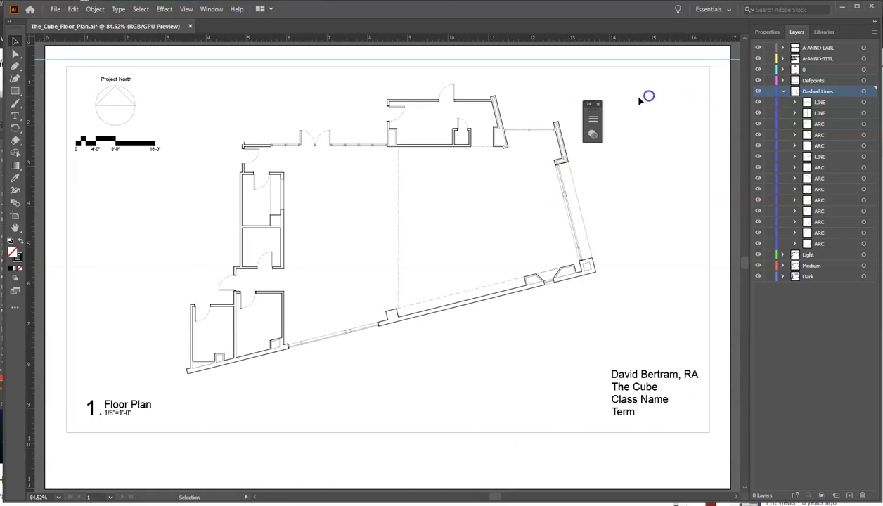
click(598, 104)
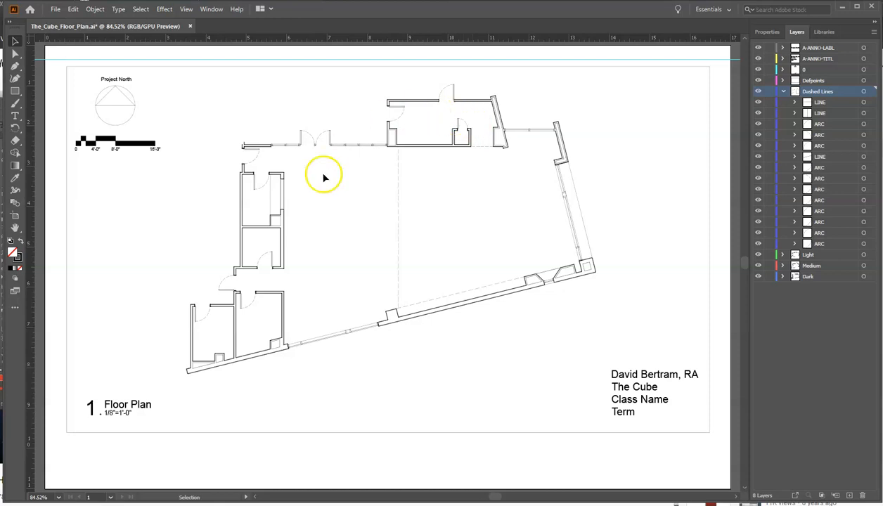
click(782, 92)
click(666, 229)
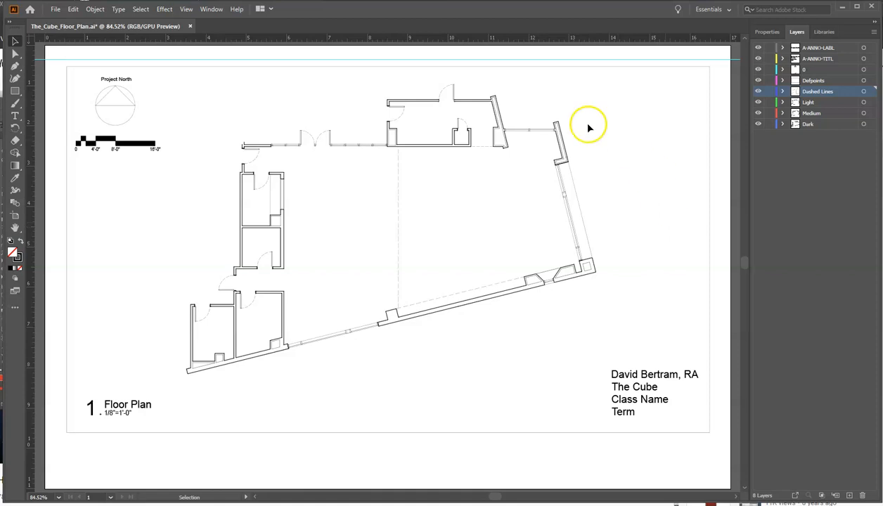
Open the print settings for the floor plan and set the media size to 11 x 17
click(54, 9)
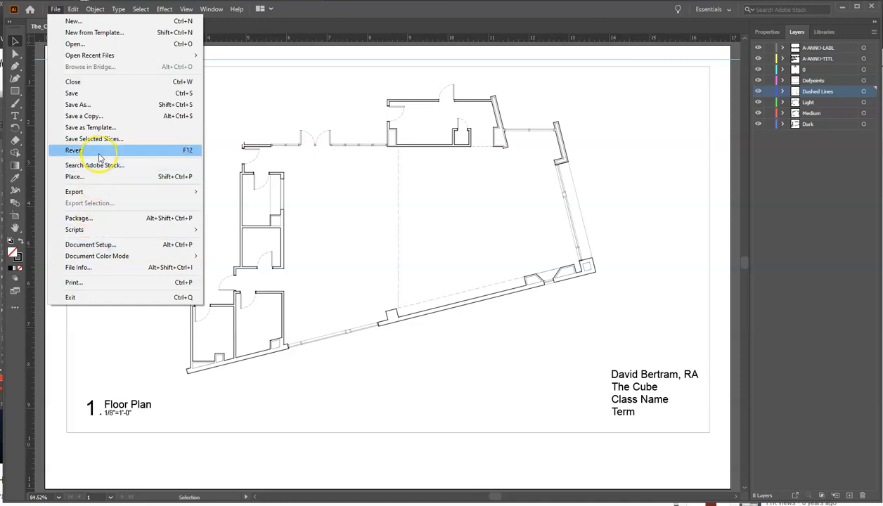
click(83, 282)
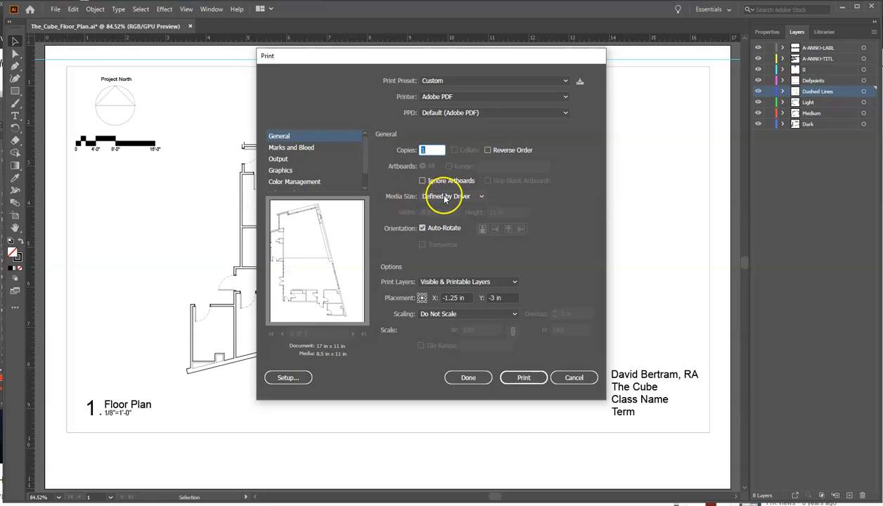
click(481, 197)
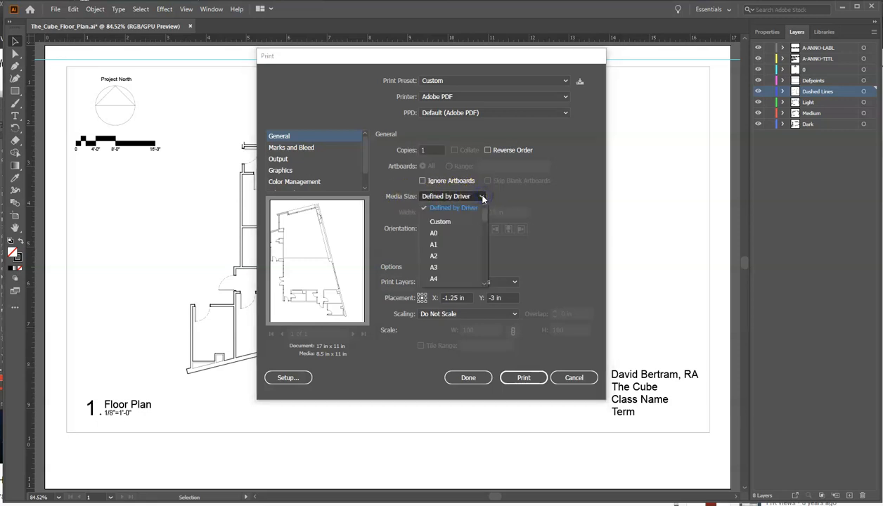
mouse_move(485, 217)
mouse_down()
mouse_move(485, 246)
mouse_move(485, 211)
mouse_up()
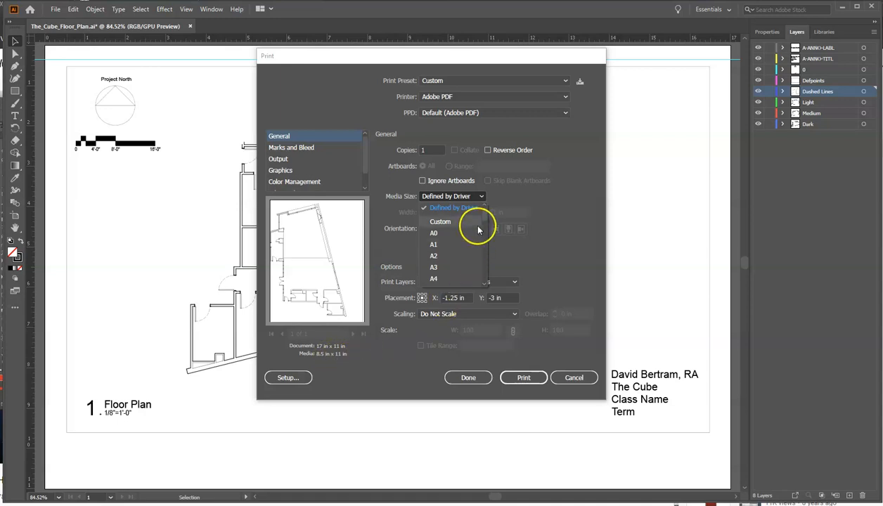
drag(484, 216, 486, 284)
click(447, 283)
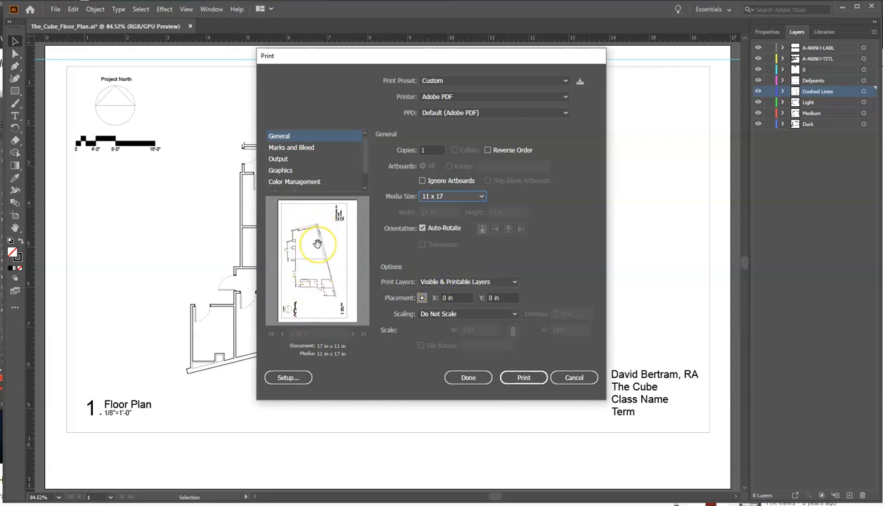
Print the drawing to a PDF file named The_Cube_Floor_Plan on the Desktop, replacing the existing file
click(524, 379)
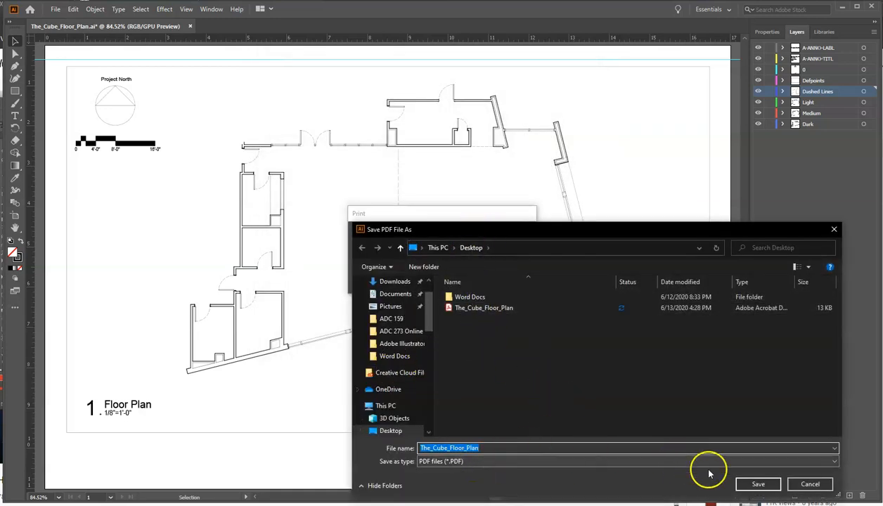
click(584, 463)
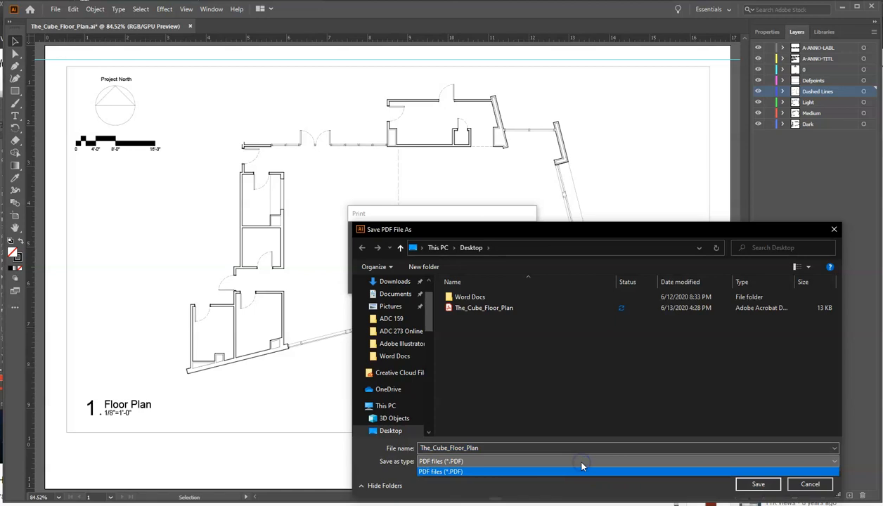
click(583, 467)
click(758, 485)
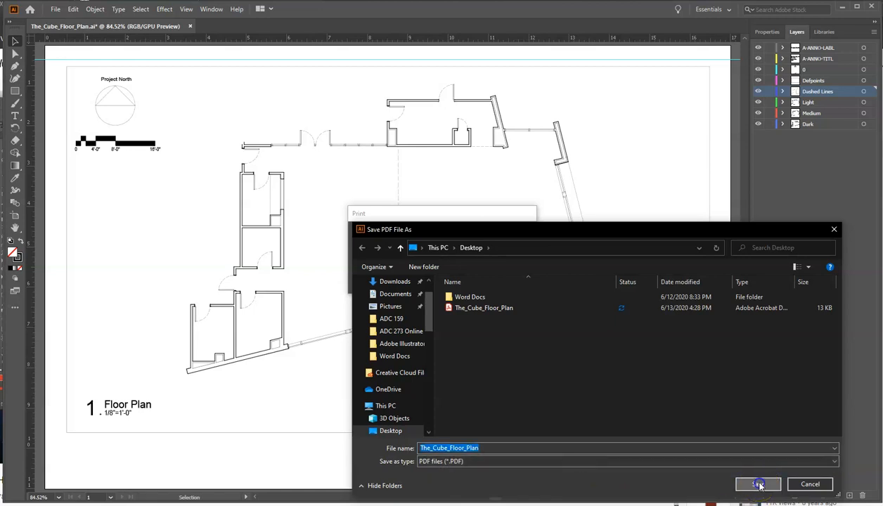
click(470, 271)
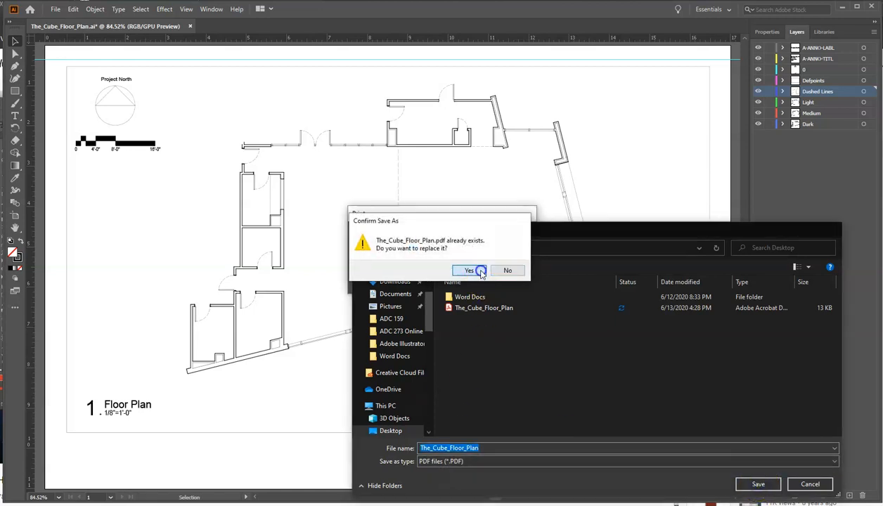